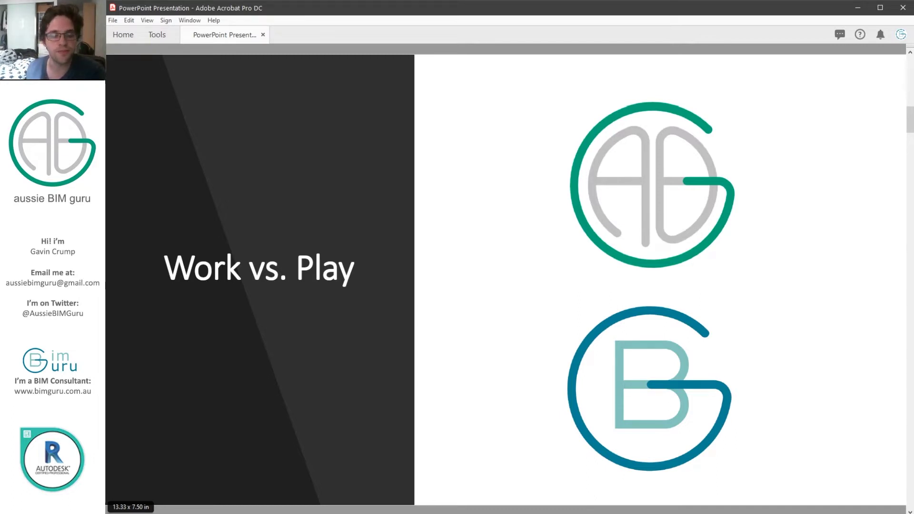
Step: Page through the presentation from the Work vs. Play slide to the Quick demo slide
key(Right)
key(Right)
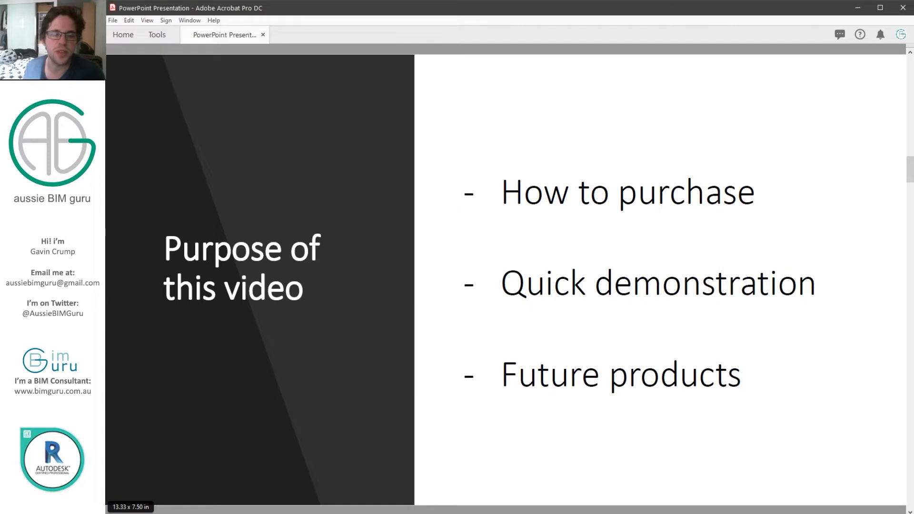
key(Right)
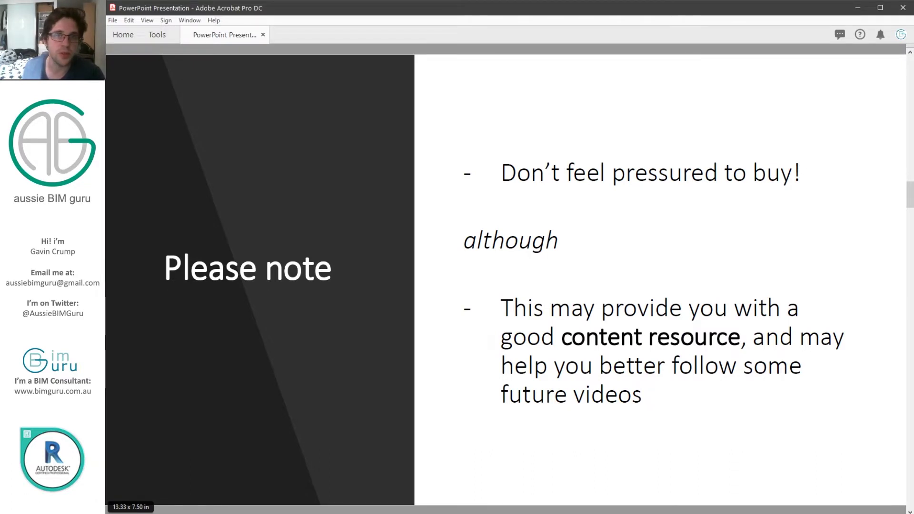
key(Page_Down)
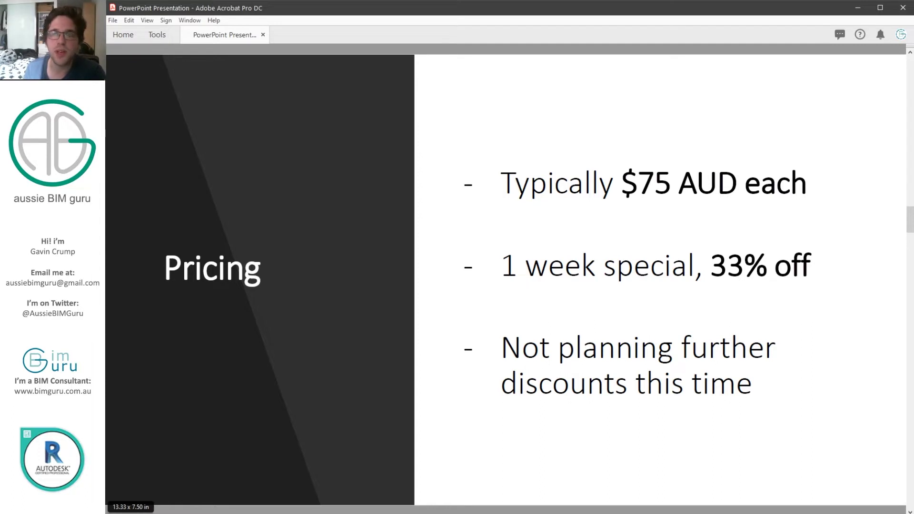
key(Right)
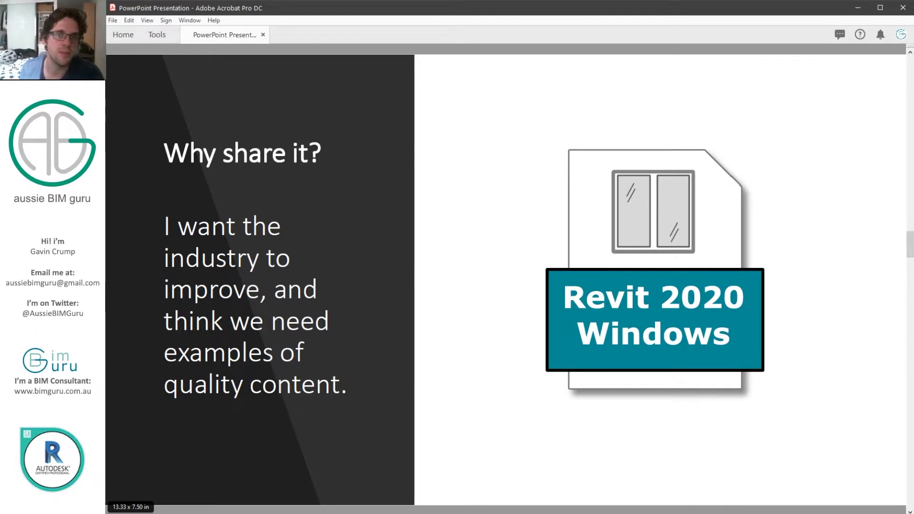
key(Right)
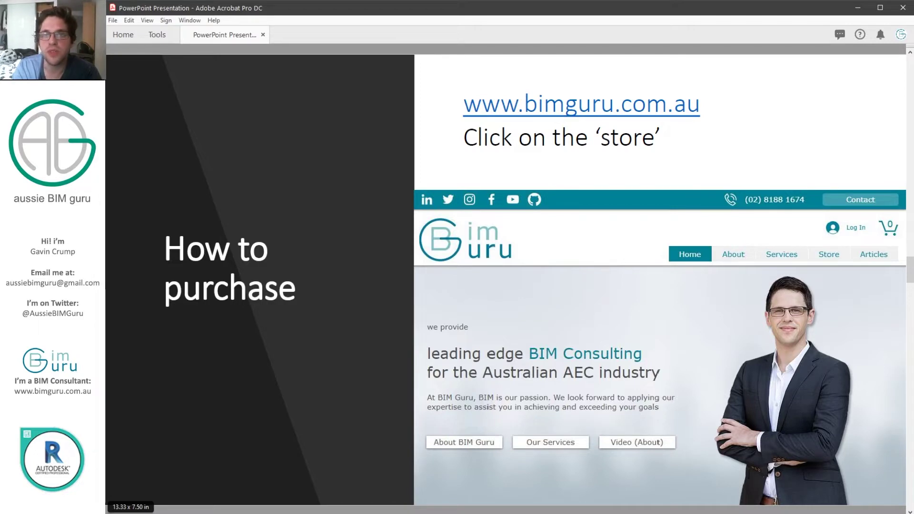
key(Right)
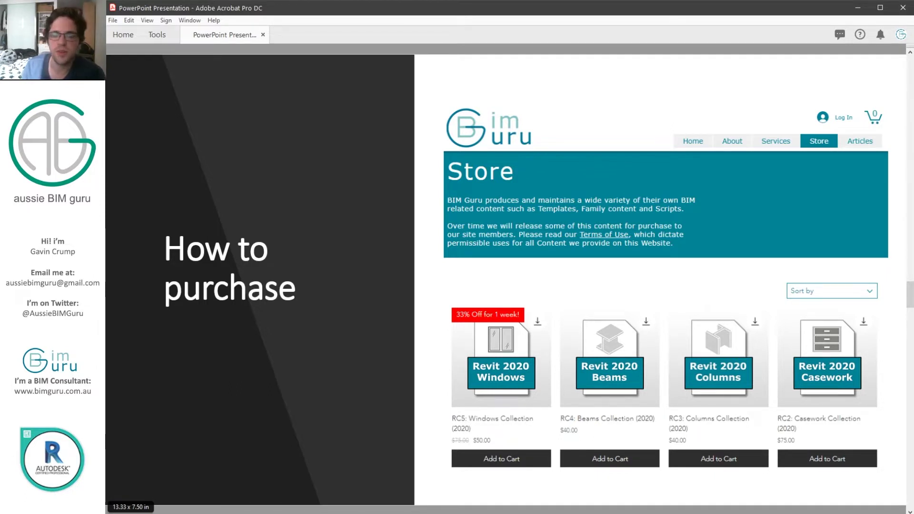
key(Right)
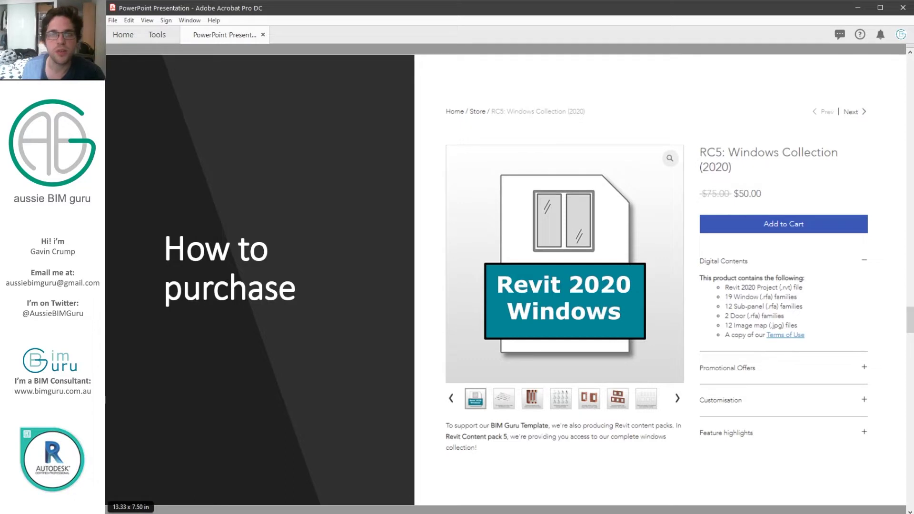
key(Right)
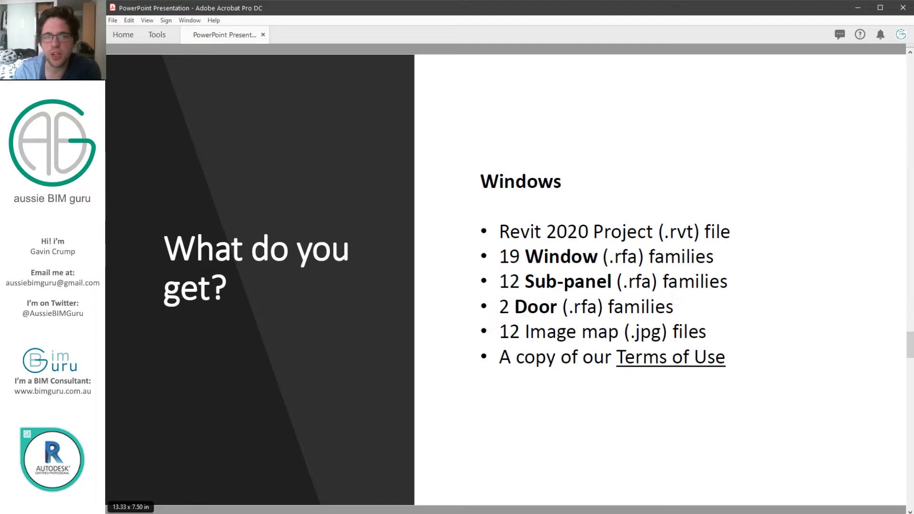
key(Right)
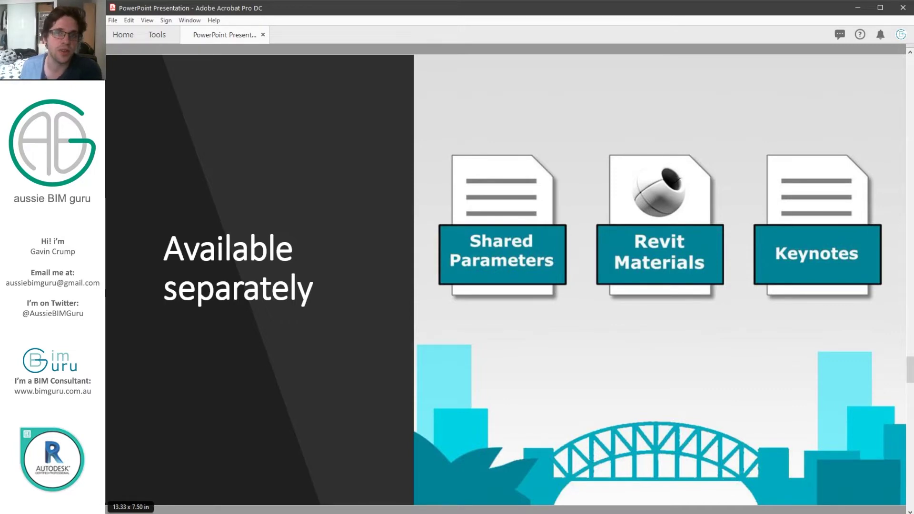
key(Right)
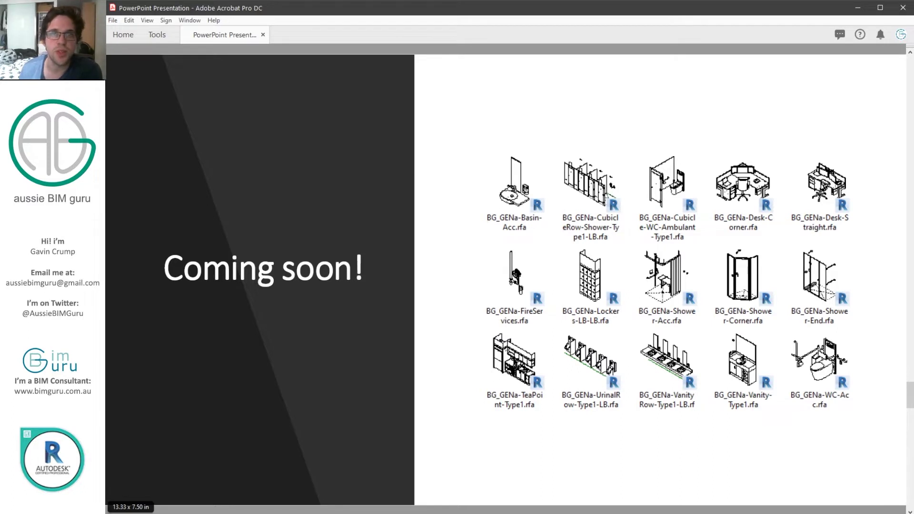
key(Right)
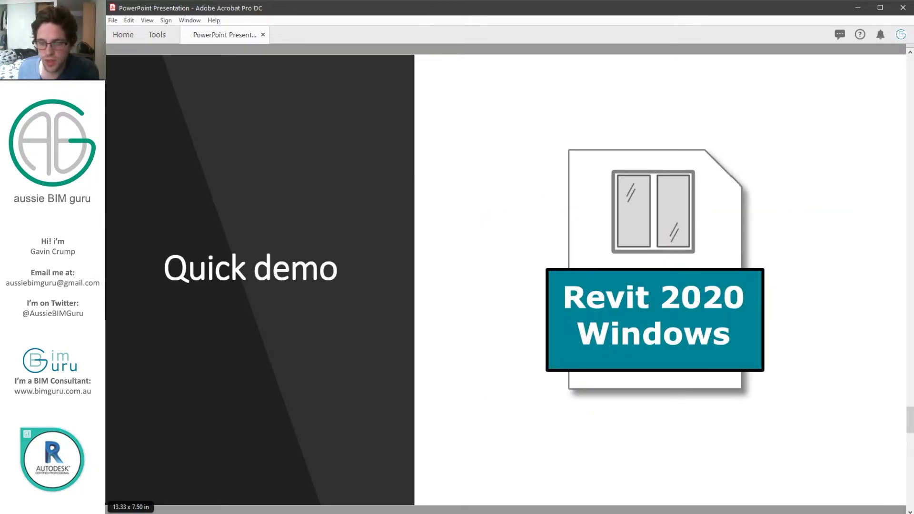
Step: Switch to Revit, expand the 00_General and 01_Content view groups, and open the 3D Flyaround view
key(alt+Tab)
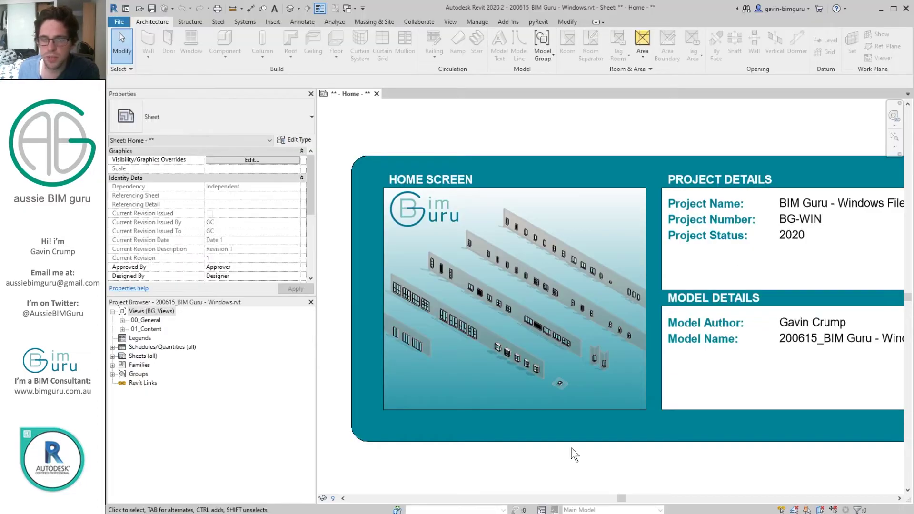
middle_click(604, 332)
middle_click(603, 332)
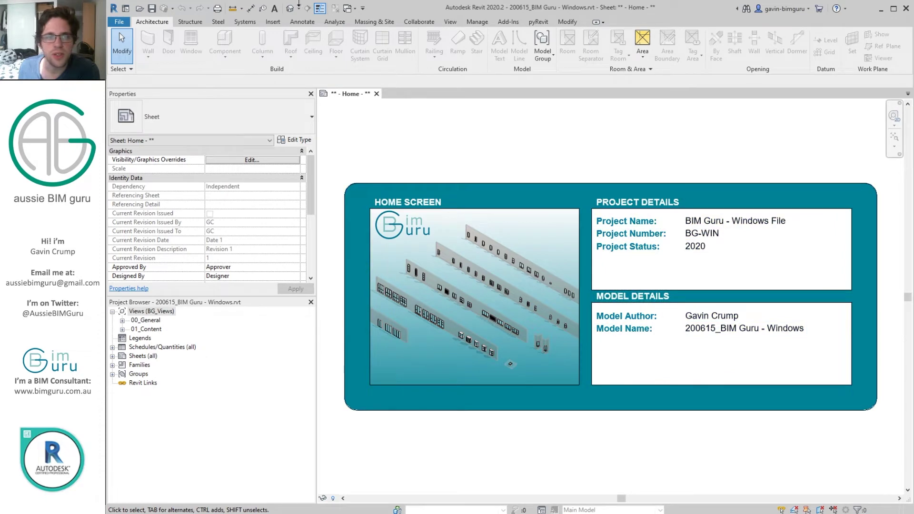
double_click(149, 321)
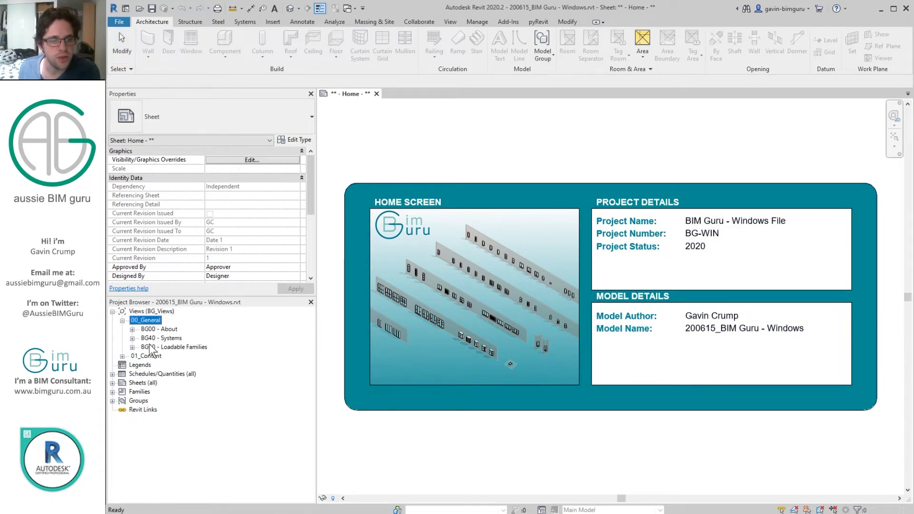
double_click(146, 357)
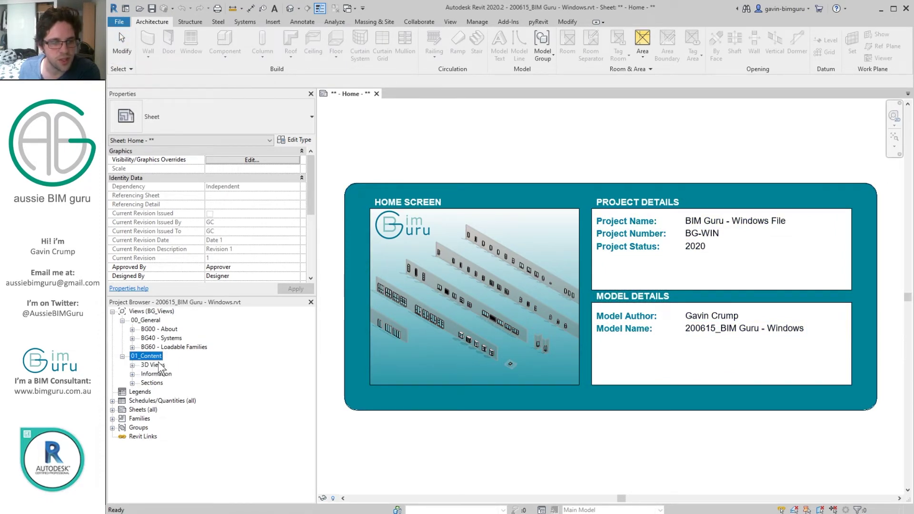
double_click(153, 365)
click(195, 374)
double_click(188, 374)
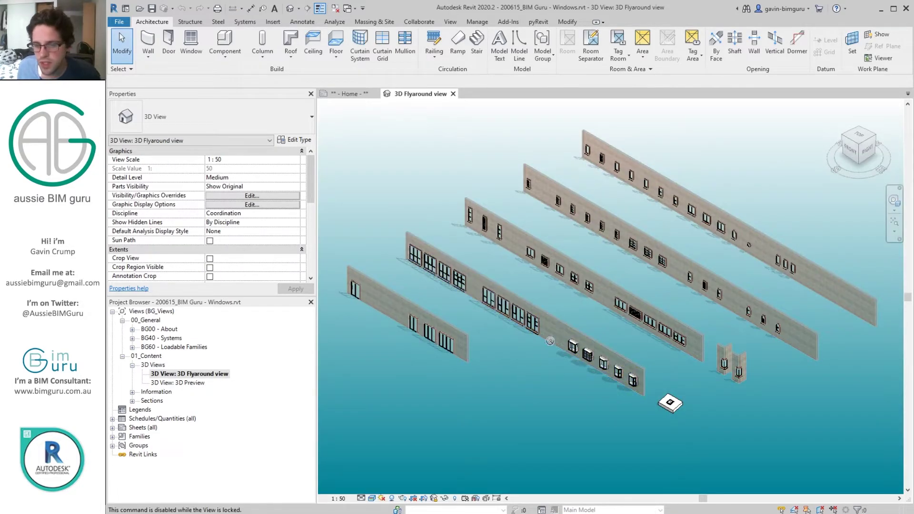
scroll(344, 288, up, 5)
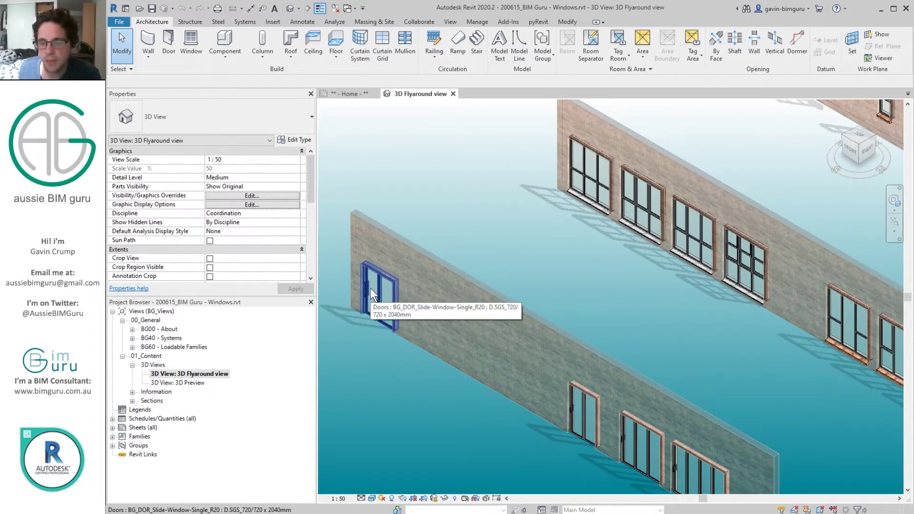
Step: Switch to File Explorer, open the WDW_Windows folder and select all the window family files, from BG_WIN_Bay-45Deg.rfa to BG_WIN_Skylight-Type1.rfa
key(alt+Tab)
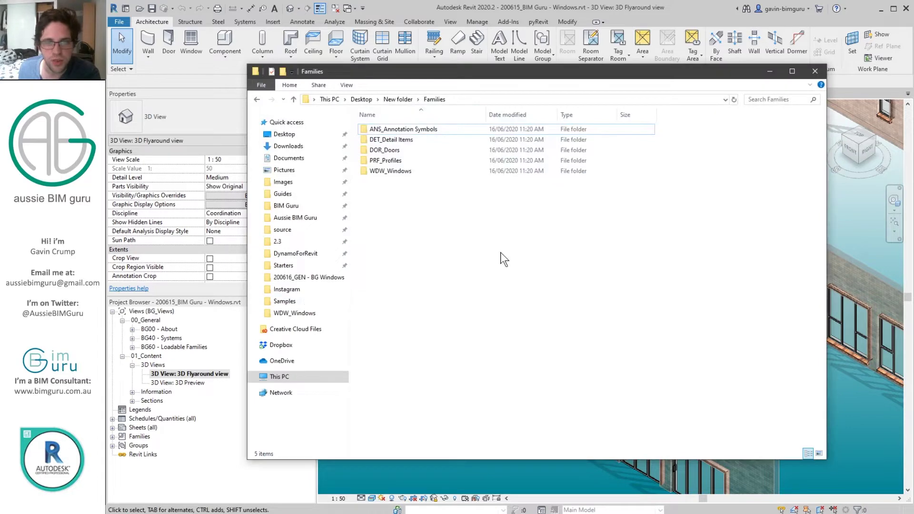
click(380, 172)
double_click(382, 172)
click(398, 160)
shift+click(433, 348)
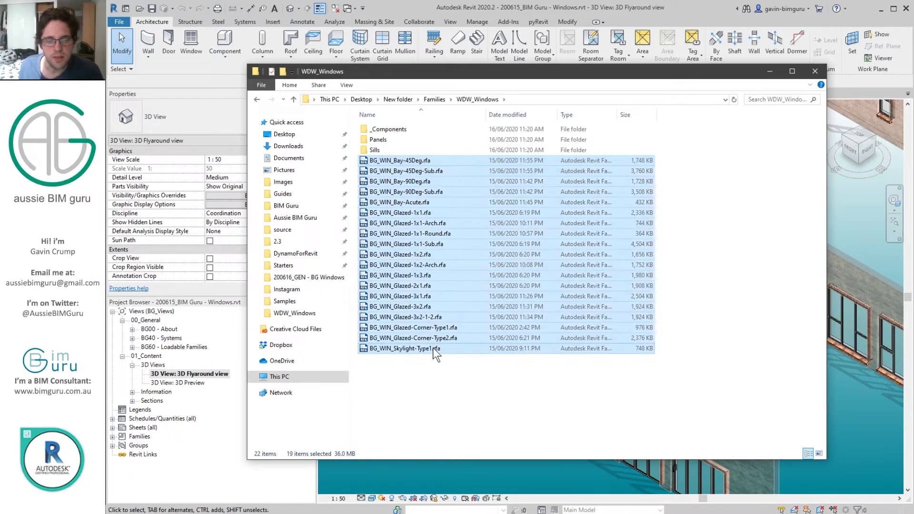
Step: Display the contents of the WDW_Windows folder as extra large icons
right_click(592, 386)
mouse_move(670, 227)
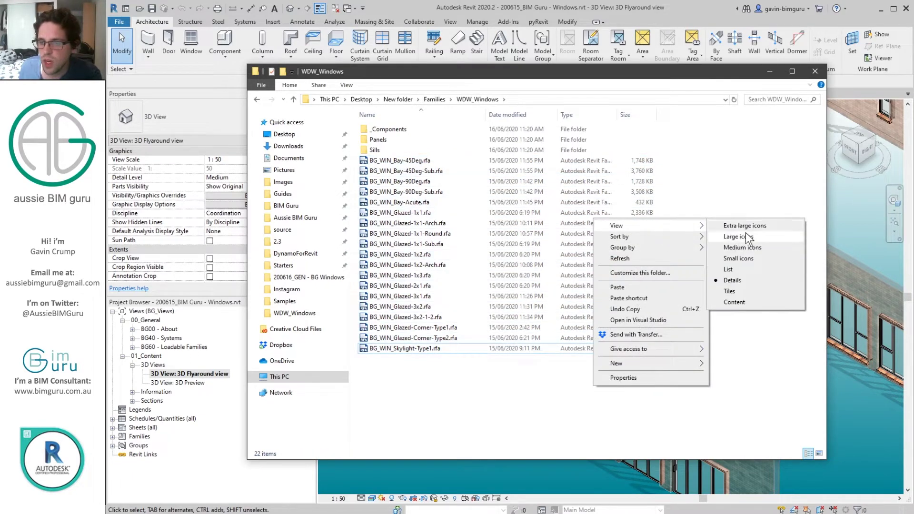
click(754, 223)
Step: Examine the previews of the bay, 1x1 and 1x2 glazed window families, including the arched and subdivided variants
scroll(645, 210, down, 2)
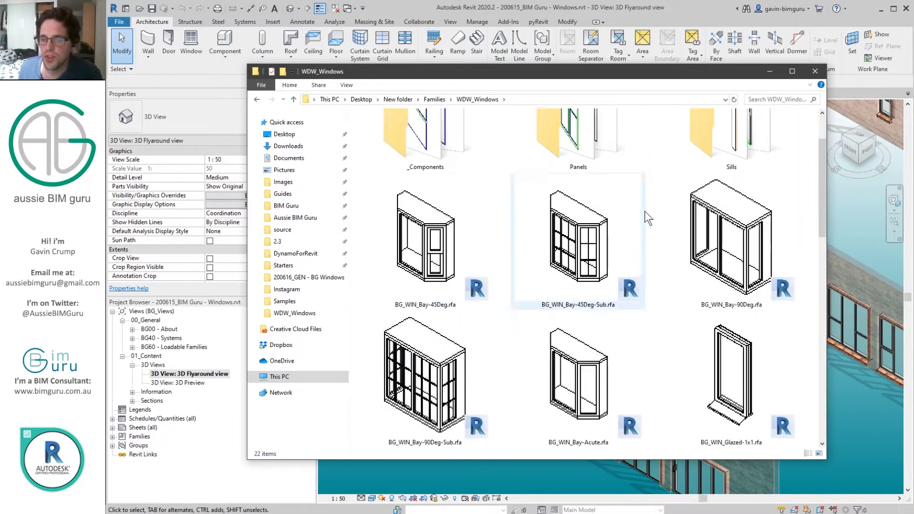
scroll(612, 341, down, 2)
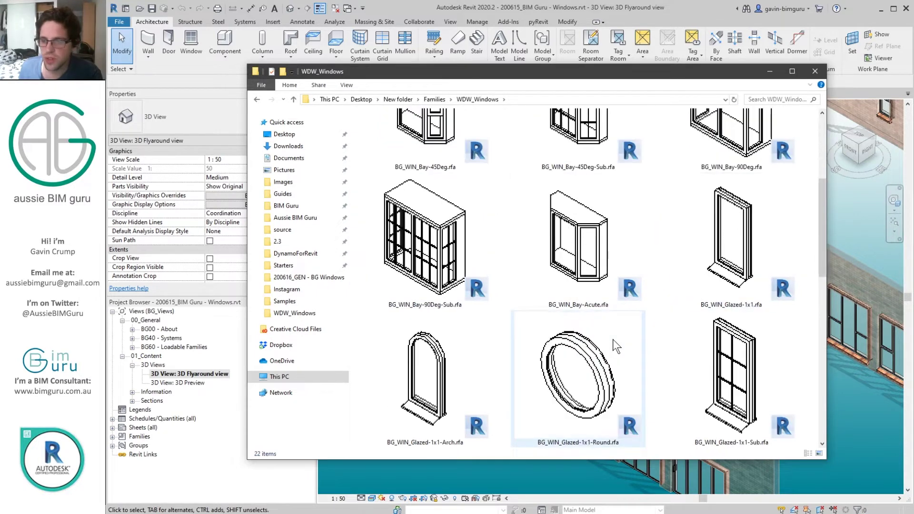
click(729, 238)
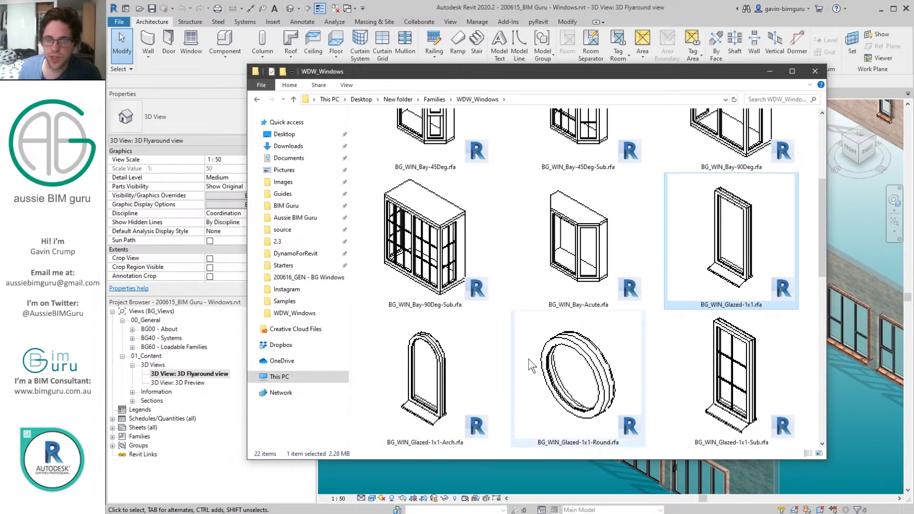
click(700, 394)
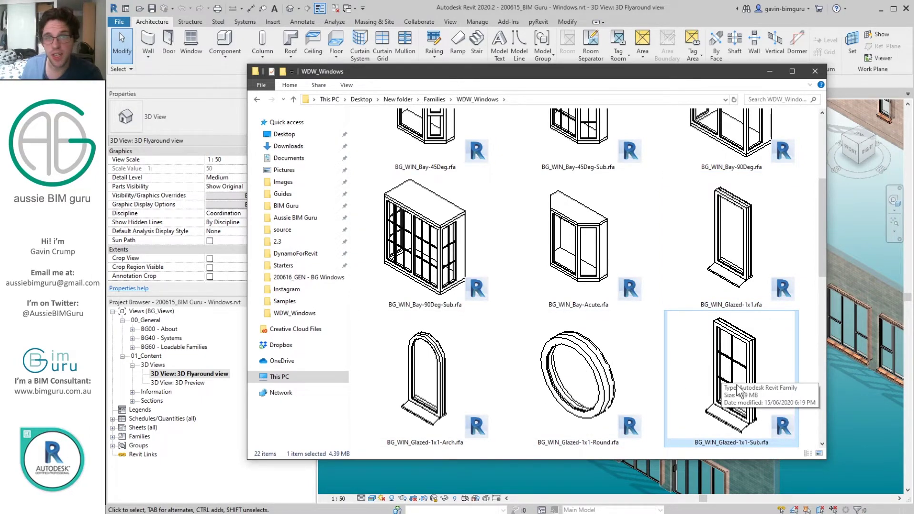
scroll(733, 390, down, 2)
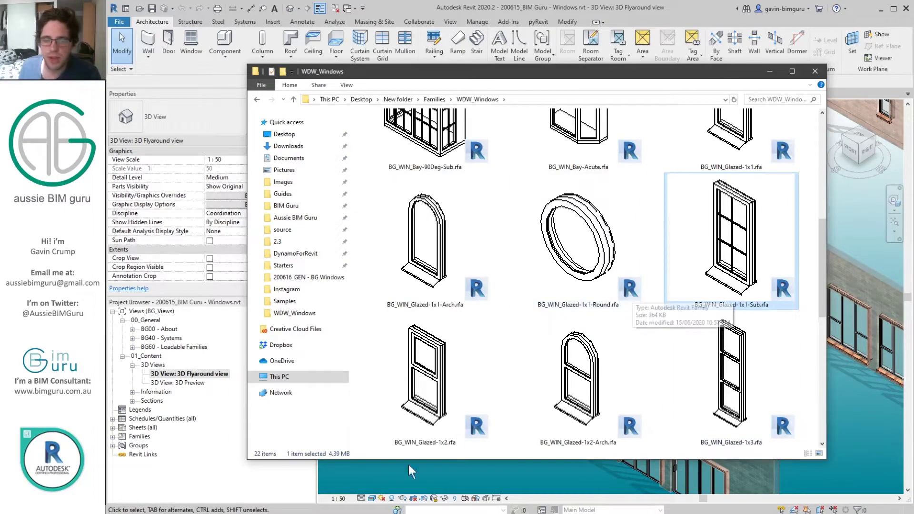
click(426, 376)
scroll(425, 376, down, 2)
click(566, 267)
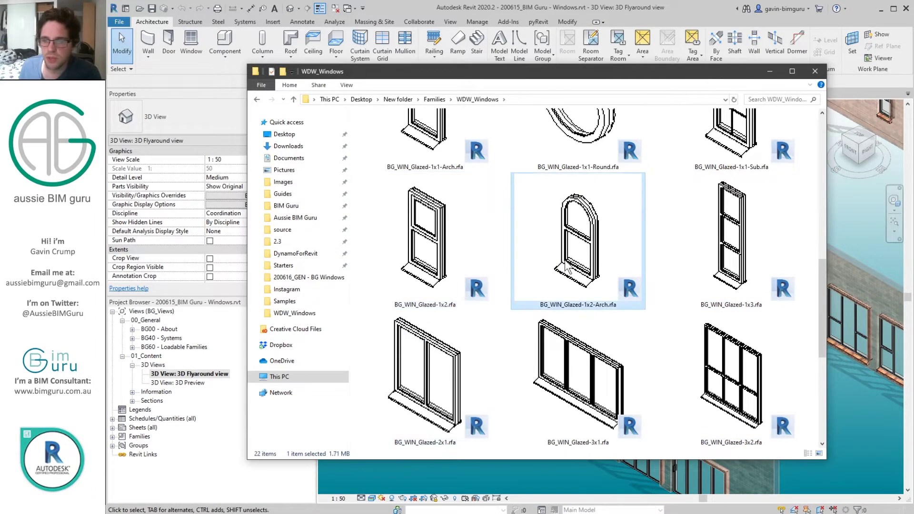
Step: Examine the previews of the 1x3, 2x1, 3x1 and 3x2 glazed, corner and skylight window families
click(723, 220)
click(470, 366)
click(619, 366)
click(772, 367)
scroll(772, 367, down, 2)
click(424, 393)
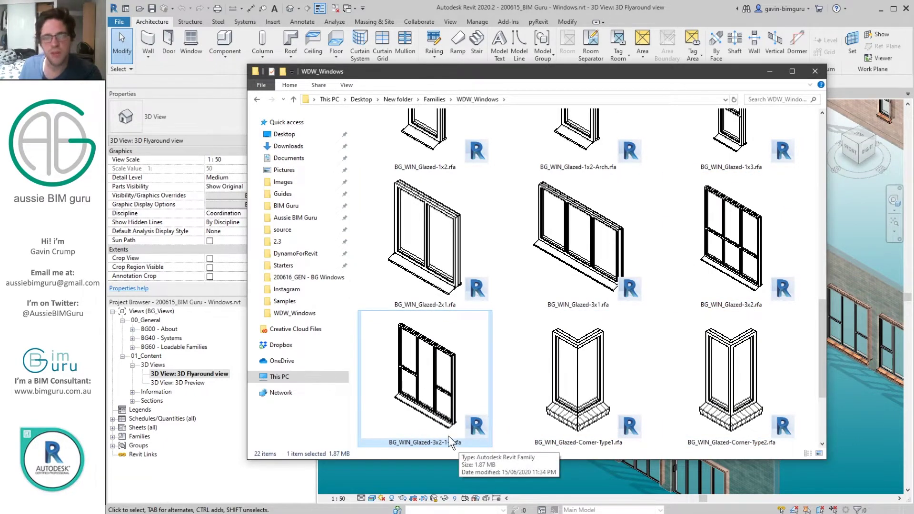
scroll(580, 354, down, 2)
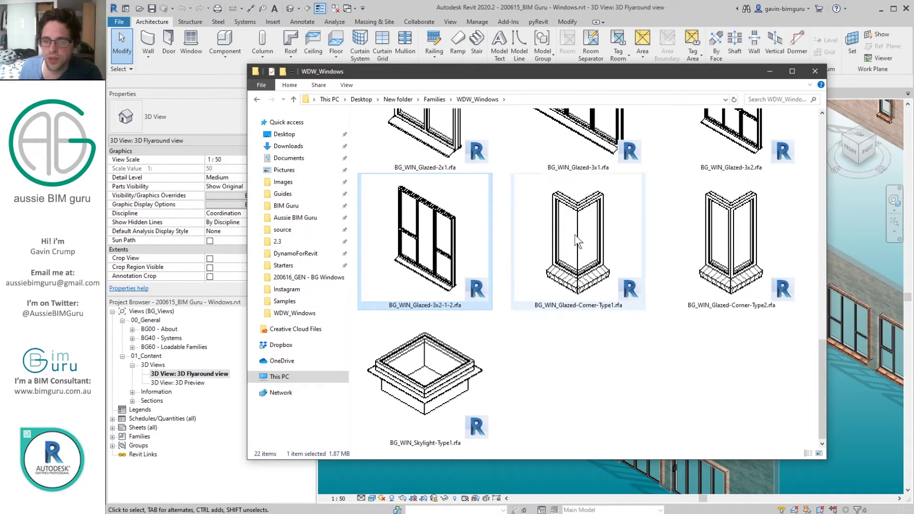
click(585, 261)
click(741, 257)
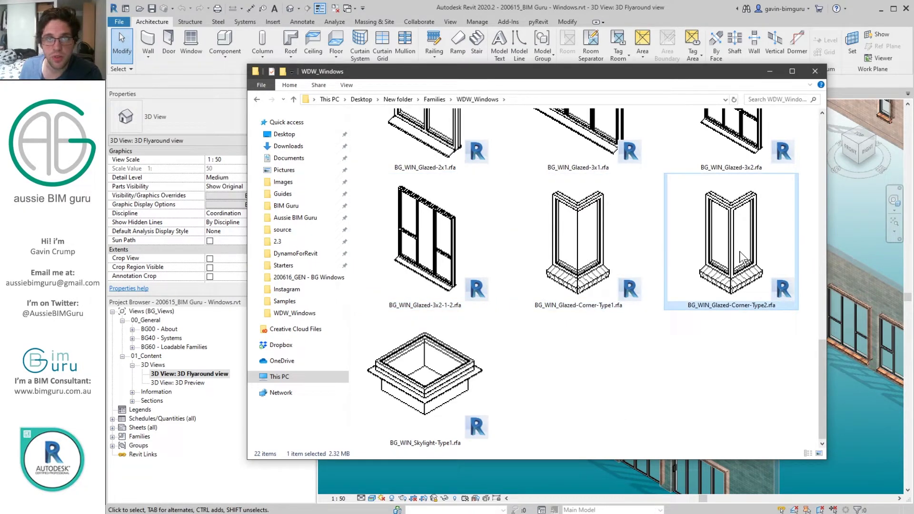
click(430, 378)
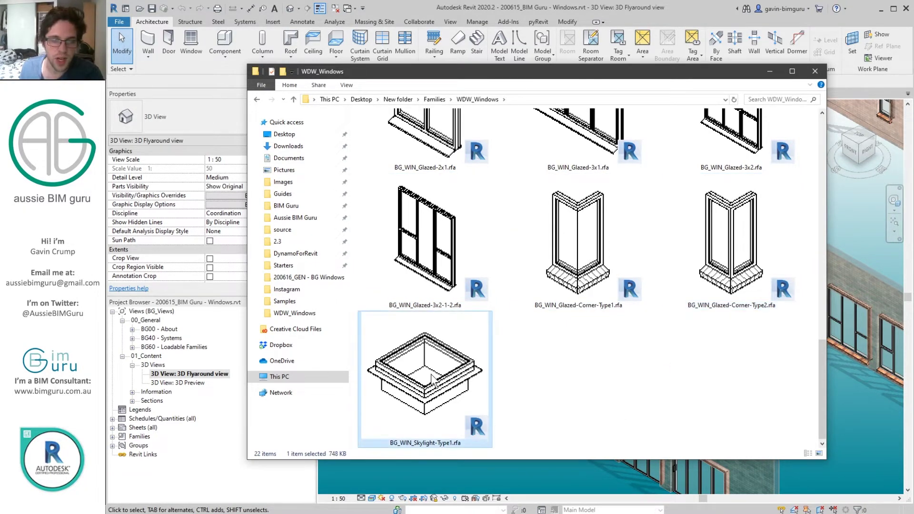
click(632, 389)
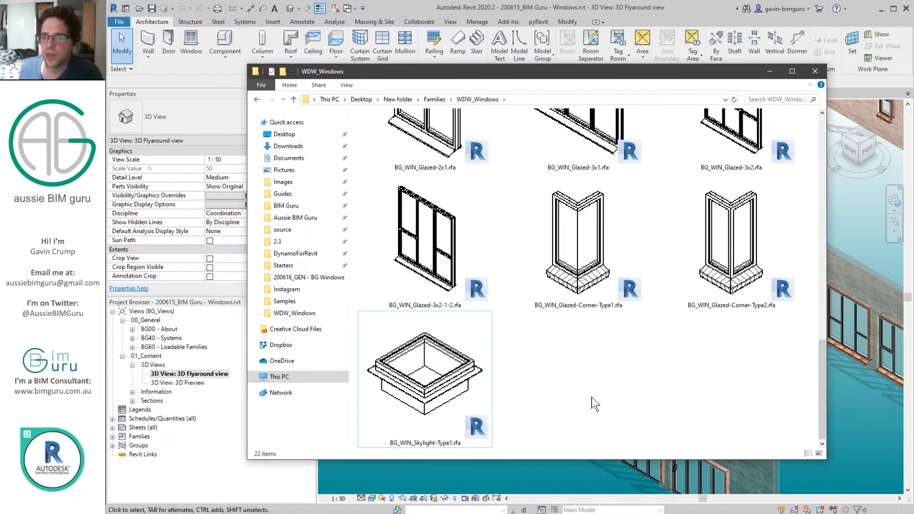
Step: Open the Panels subfolder of WDW_Windows and display its panel families as extra large icons
scroll(591, 397, up, 5)
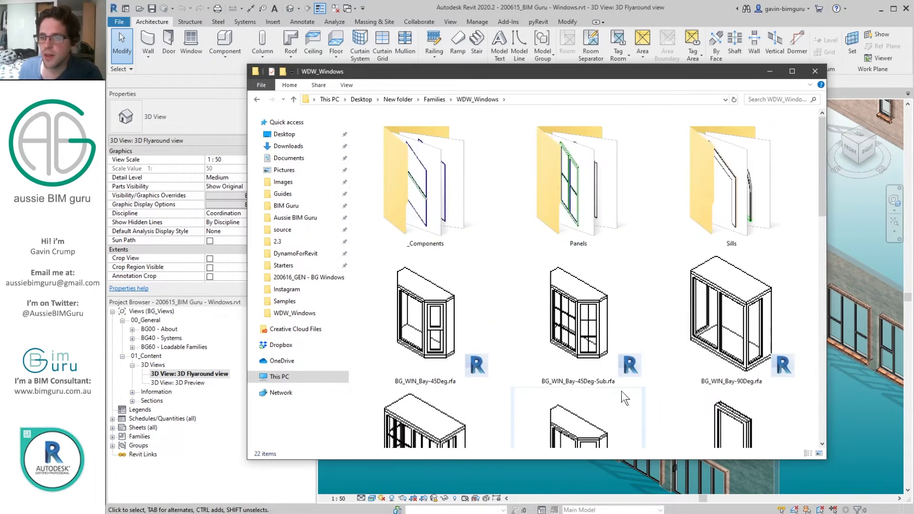
double_click(561, 148)
right_click(524, 287)
mouse_move(548, 293)
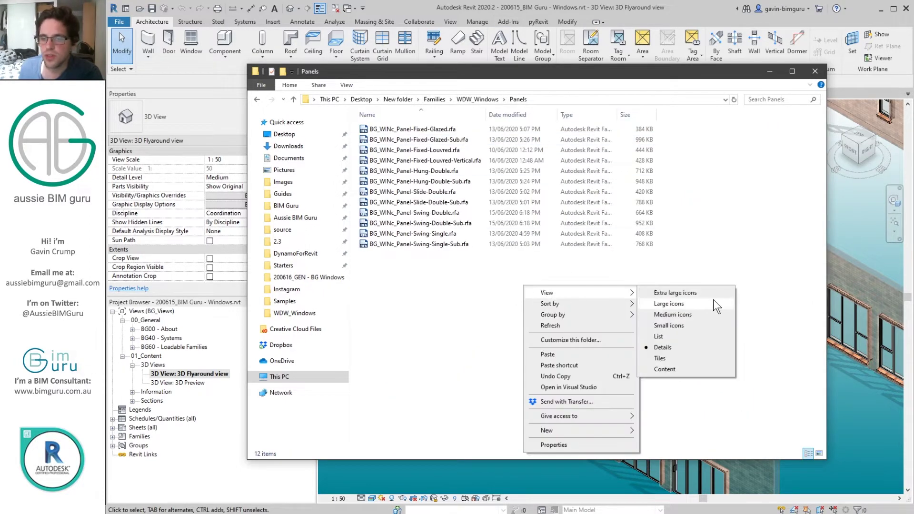
click(701, 291)
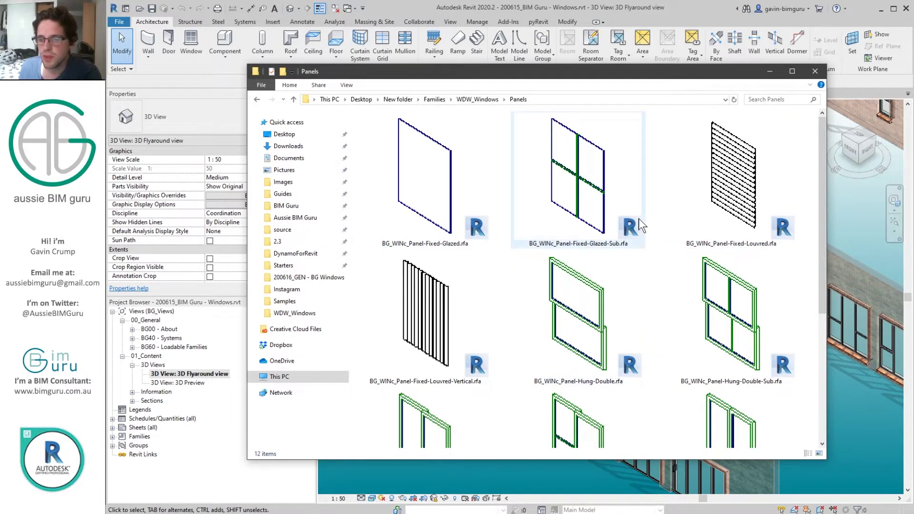
scroll(690, 190, down, 2)
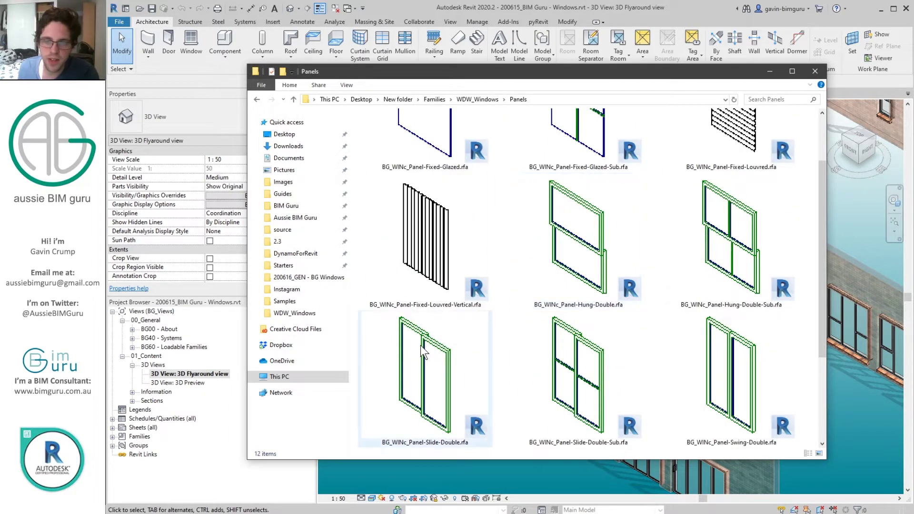
Step: Examine the previews of the vertical louvred, hung, sliding and swing panel families in the Panels folder
click(418, 235)
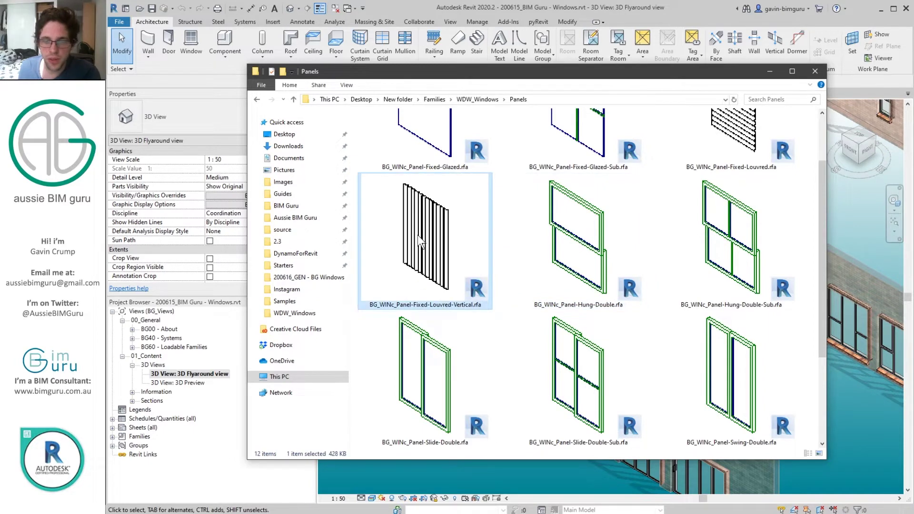
scroll(418, 235, down, 2)
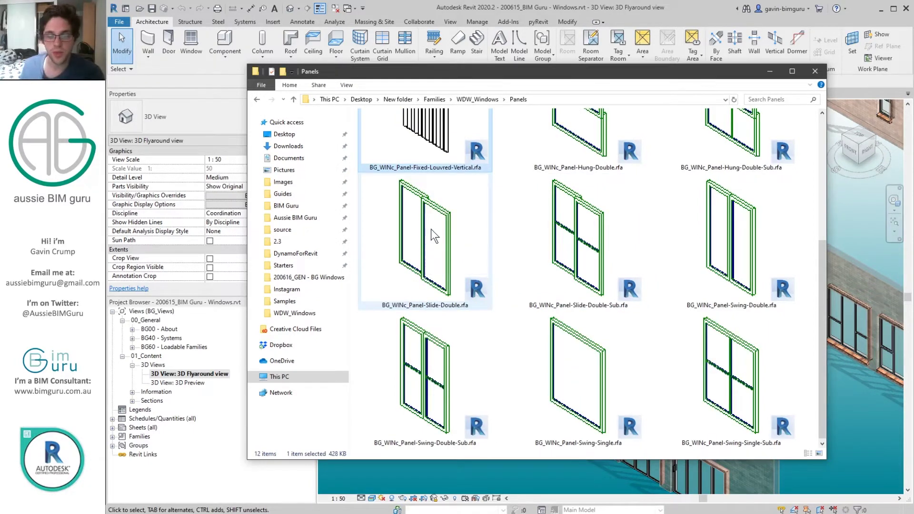
click(428, 374)
click(539, 373)
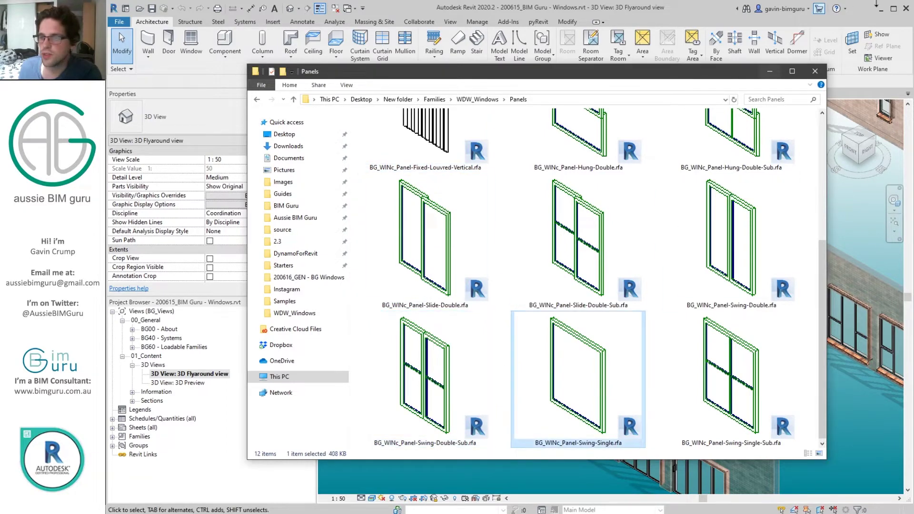
Step: Switch back to Revit and examine the first 1x1 windows along the rearmost brick veneer wall in the 3D view
click(770, 71)
scroll(745, 145, down, 6)
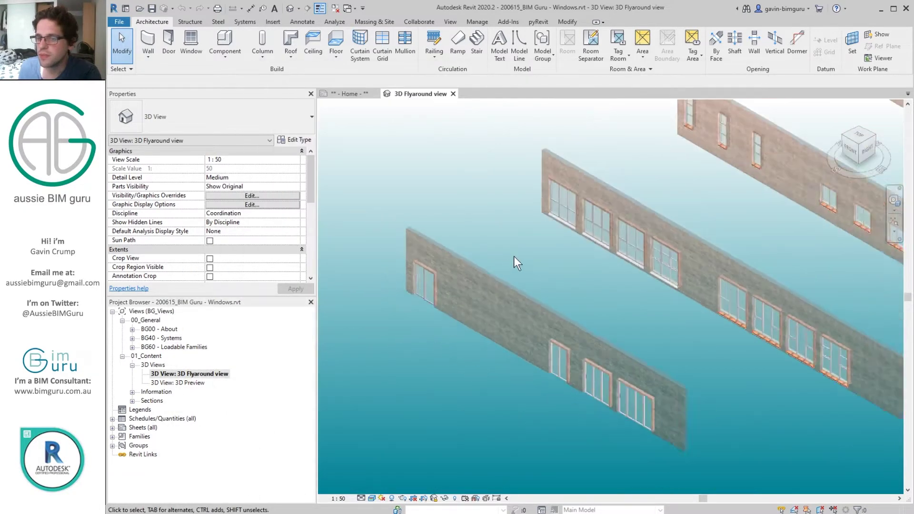
scroll(590, 275, down, 2)
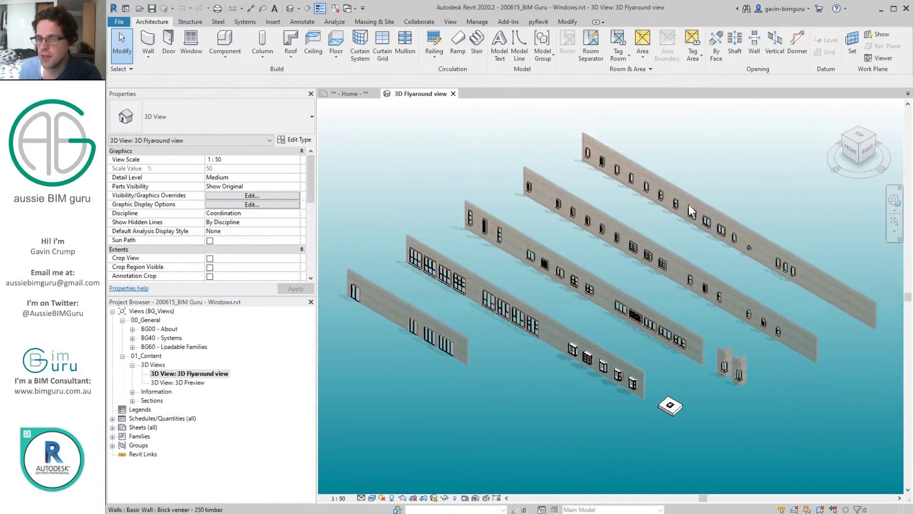
scroll(596, 150, up, 5)
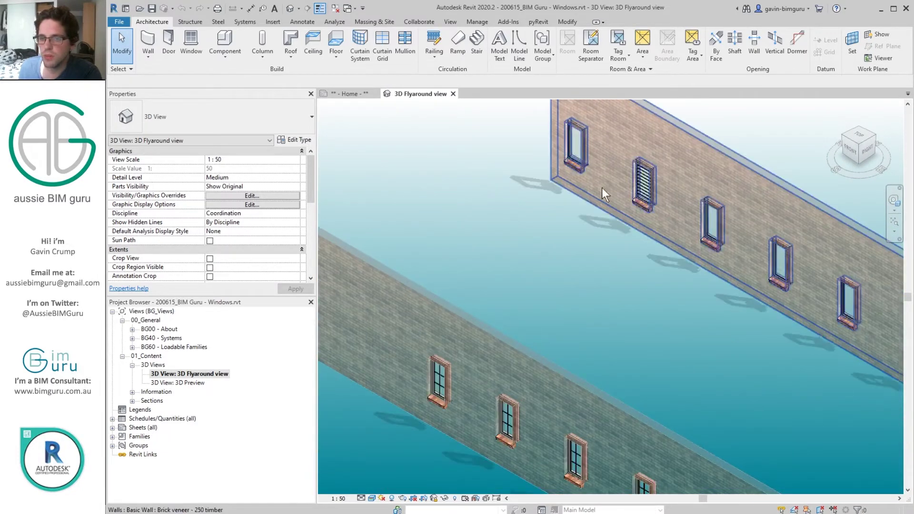
scroll(527, 213, down, 1)
scroll(556, 301, up, 3)
scroll(621, 365, down, 2)
scroll(507, 245, up, 3)
scroll(508, 239, down, 2)
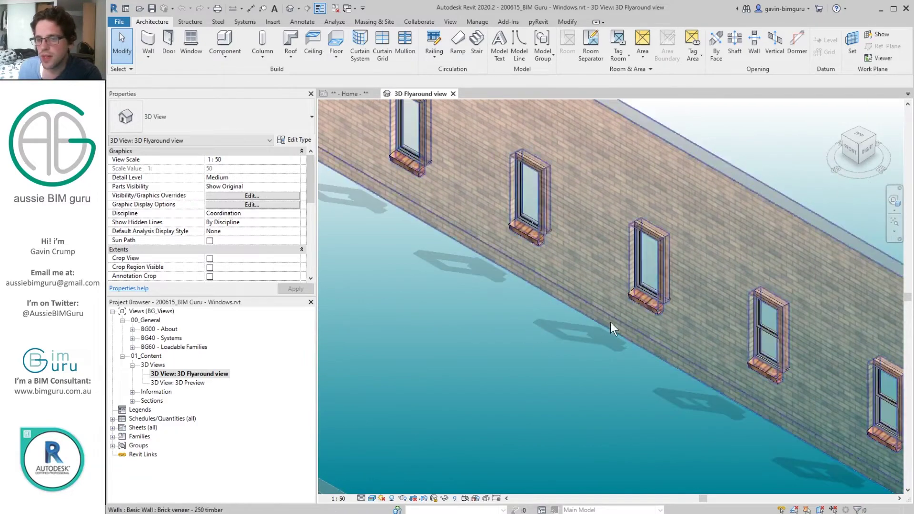
scroll(610, 322, up, 2)
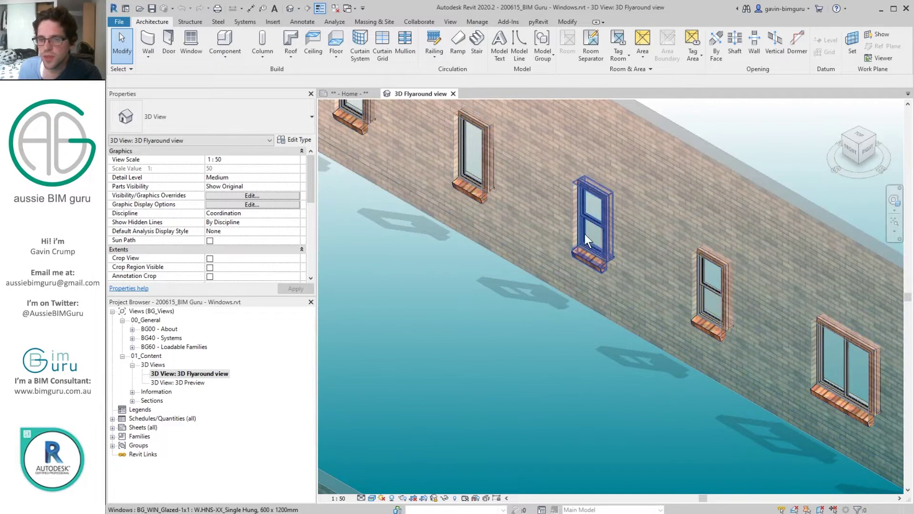
Step: Examine the single hung 600 x 1200mm window up close, including its frame, reveal and brick sill
shift+middle_drag(579, 236, 594, 232)
scroll(595, 232, up, 7)
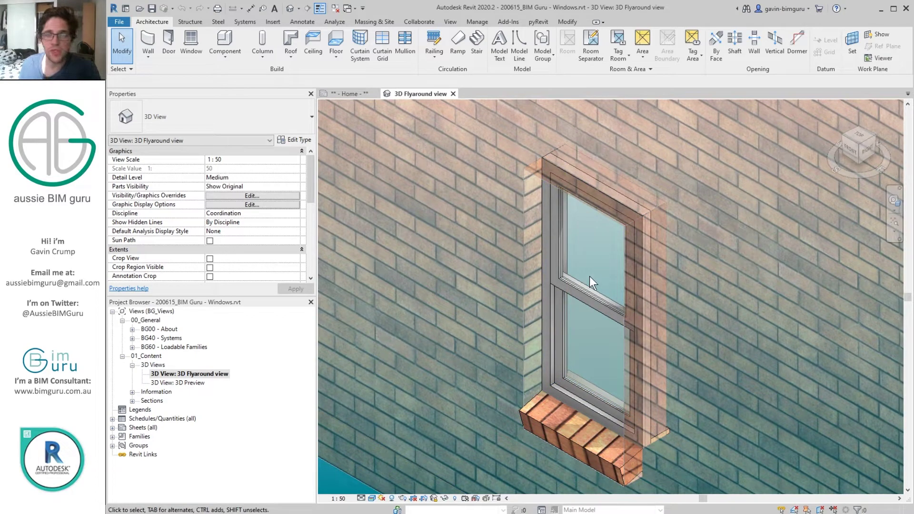
shift+middle_drag(421, 202, 458, 212)
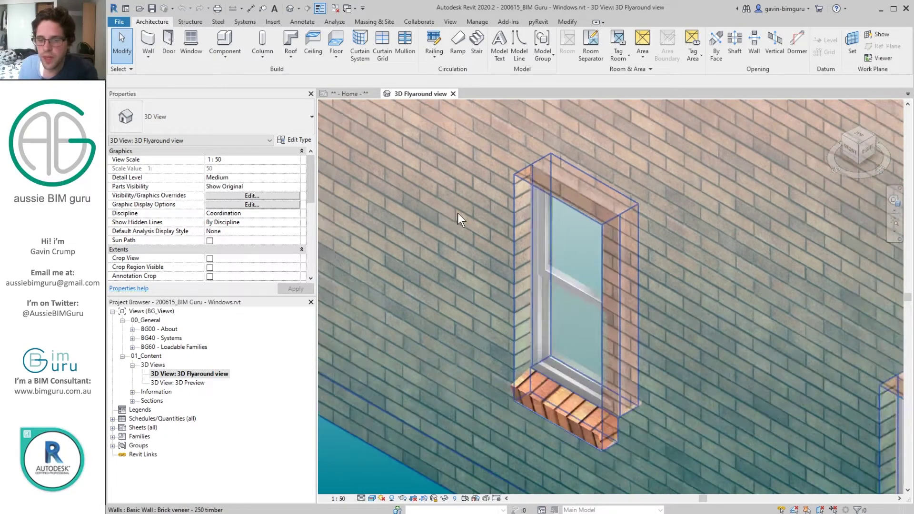
scroll(584, 426, down, 3)
Step: Examine the remaining windows along the rear wall, comparing the sill variants on the fixed 600 x 1200mm windows
middle_drag(584, 426, 524, 277)
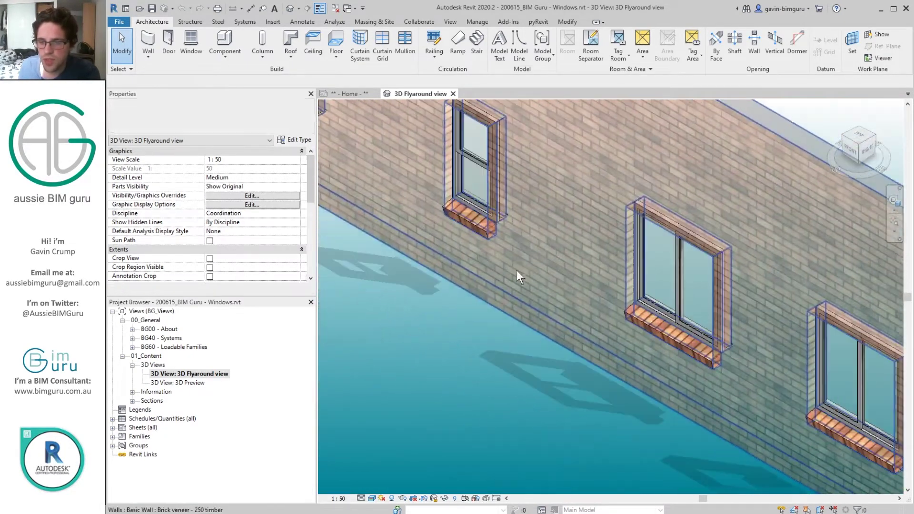
middle_drag(680, 331, 477, 205)
middle_drag(641, 304, 523, 230)
middle_drag(714, 344, 578, 252)
scroll(578, 252, down, 3)
middle_drag(660, 296, 528, 255)
scroll(579, 264, up, 4)
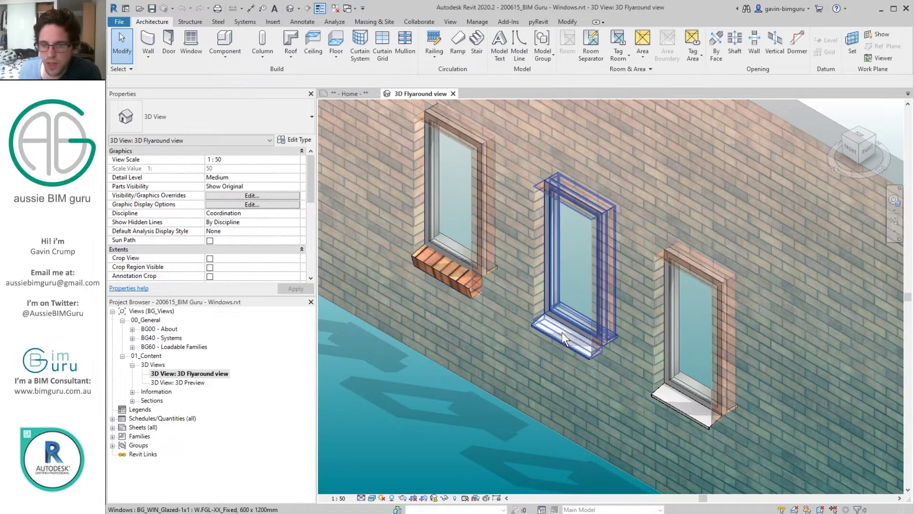
scroll(707, 424, up, 5)
scroll(708, 423, down, 5)
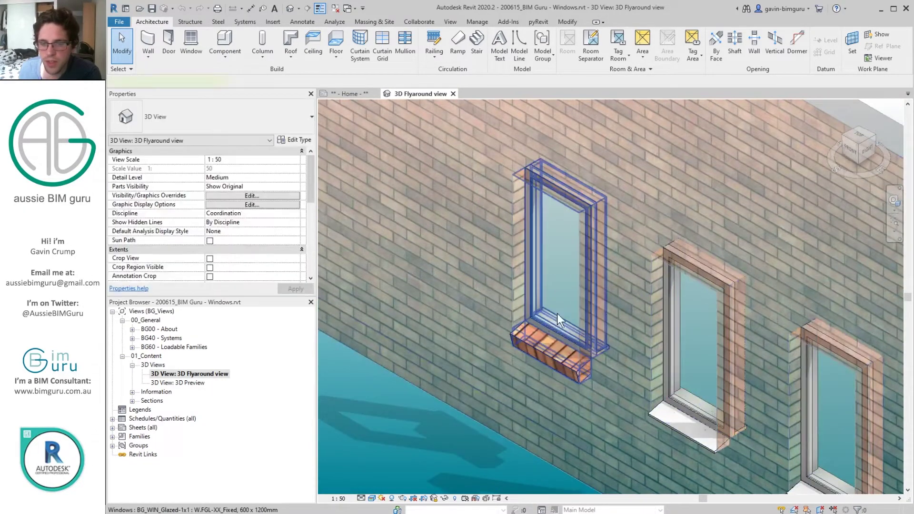
Step: Select the fixed window with the brick sill and review the available BG_WIN_Glazed-1x1 types without changing its type
click(558, 315)
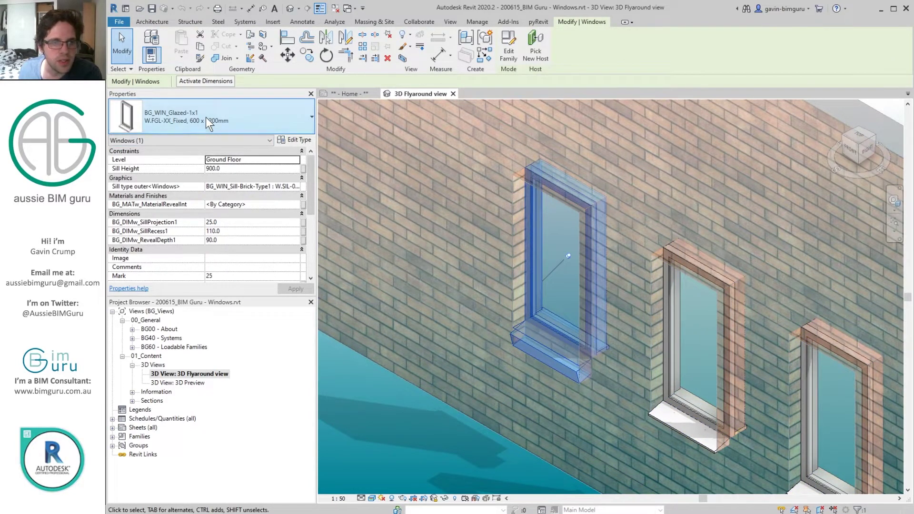
click(206, 118)
scroll(183, 219, down, 1)
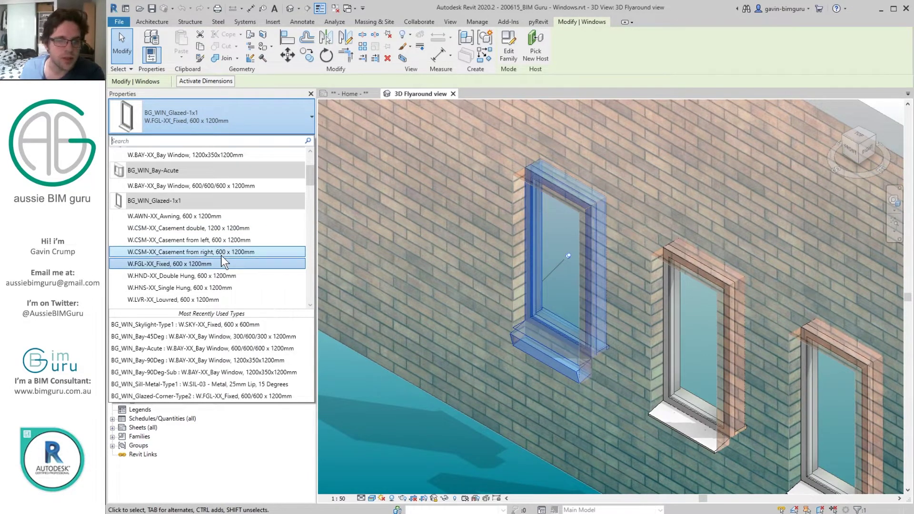
scroll(221, 256, down, 1)
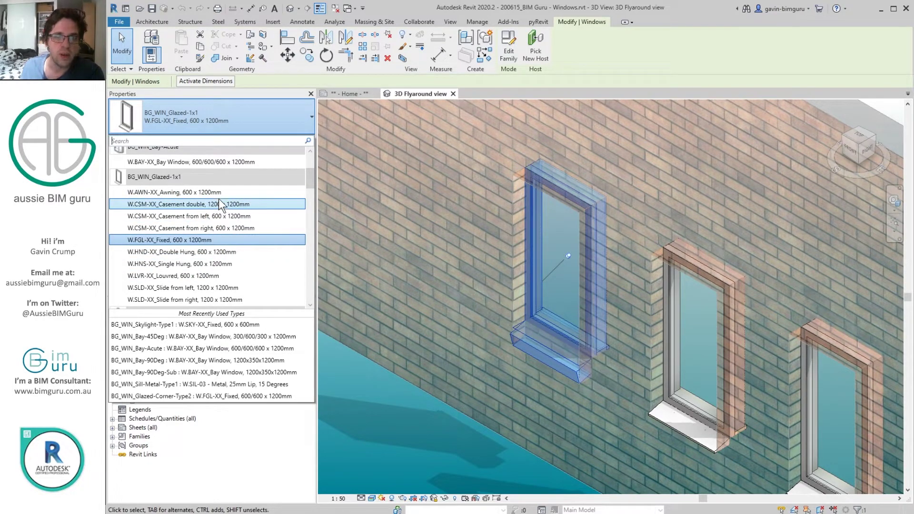
click(249, 102)
click(250, 102)
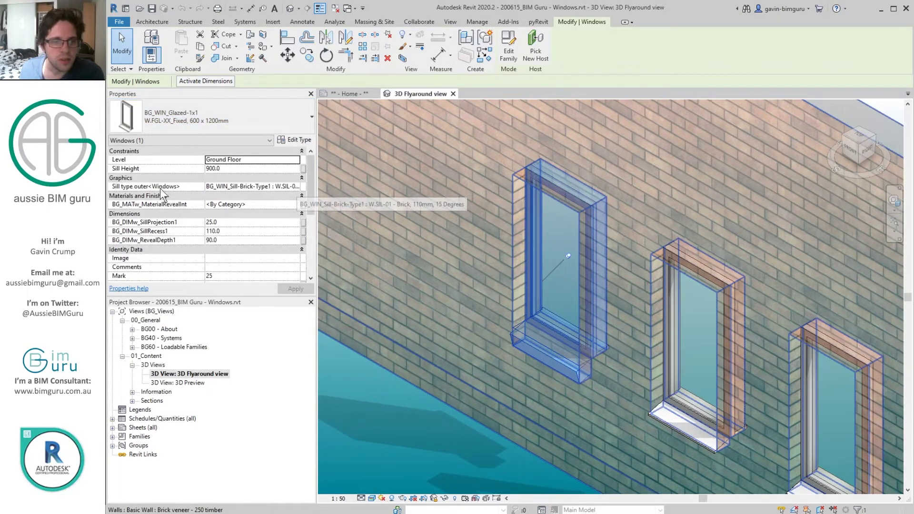
Step: Set the selected window's outer sill type to BG_WIN_Sill-Metal-Type1 : W.SIL-03 - Metal, 25mm Lip, 15 Degrees
click(296, 187)
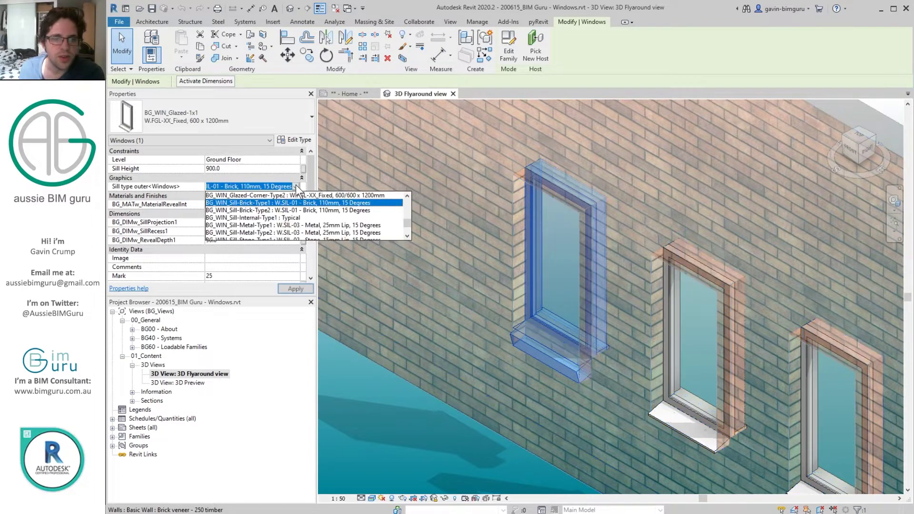
scroll(305, 209, up, 8)
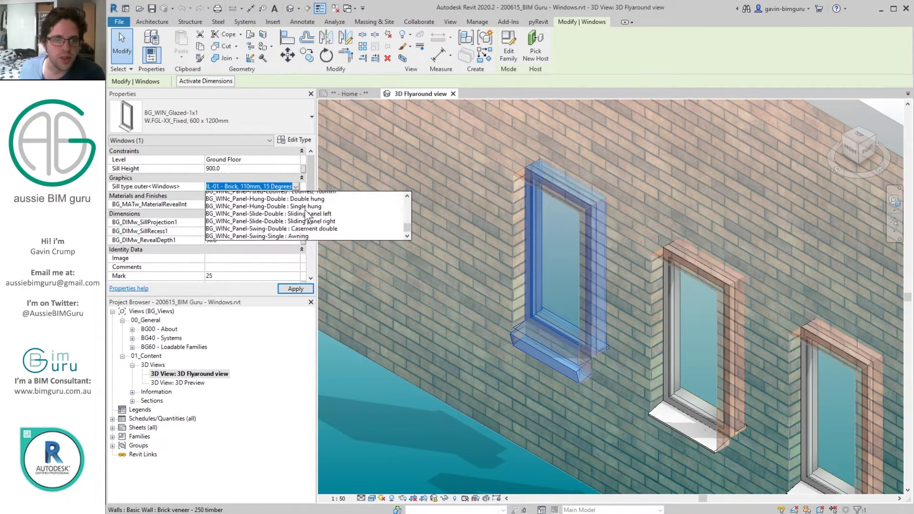
scroll(300, 210, down, 8)
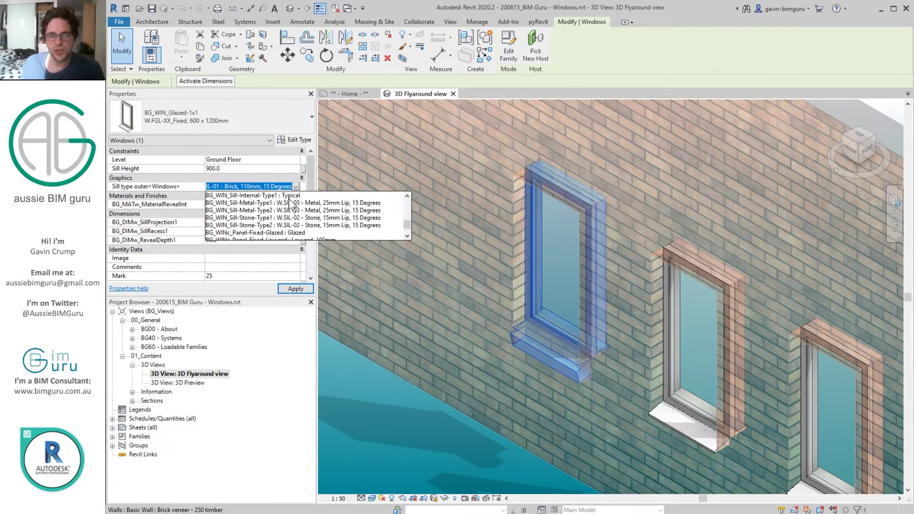
text(metal)
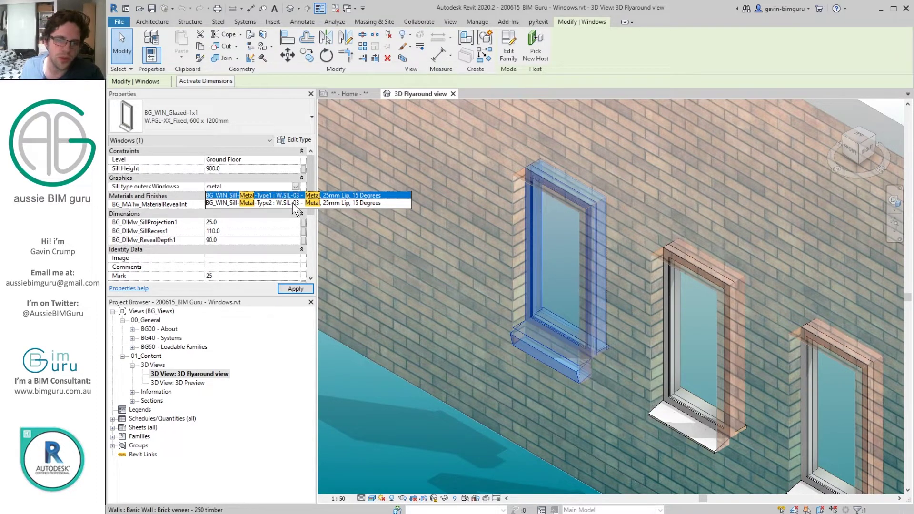
click(319, 195)
scroll(602, 347, up, 4)
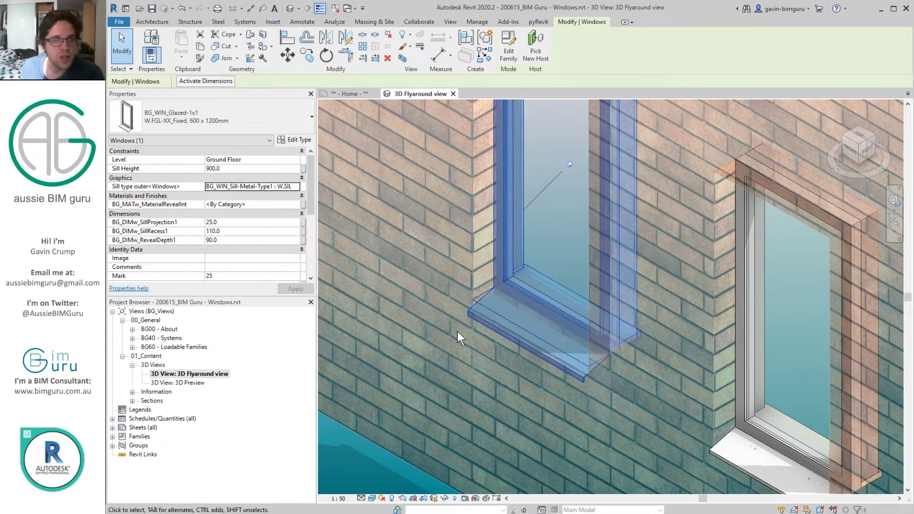
Step: Set the window's outer sill type to BG_WIN_Sill-Stone-Type1 : W.SIL-02 - Stone, 15mm Lip, 15 Degrees
click(296, 186)
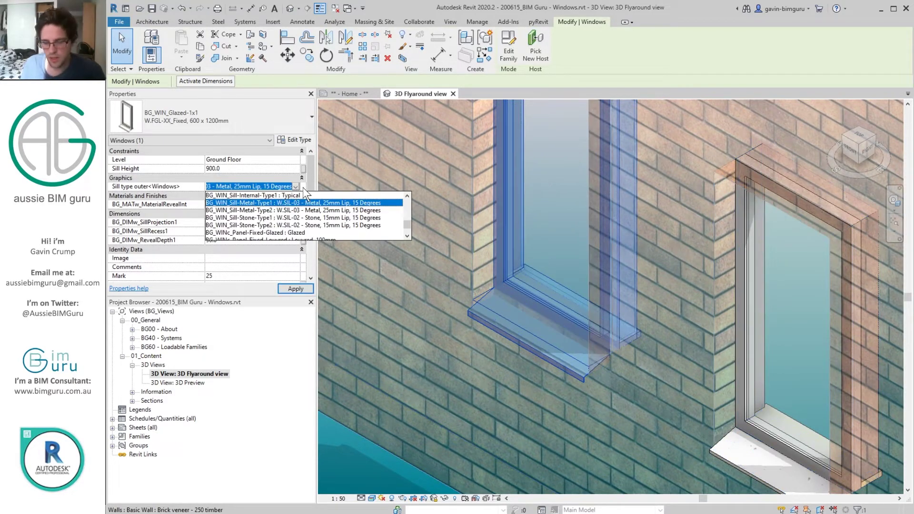
text(stone)
key(Down)
key(Return)
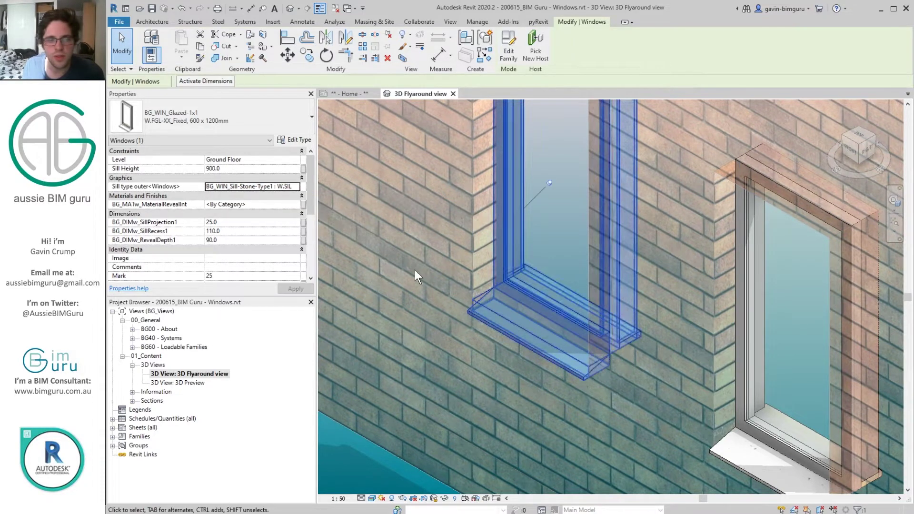
Step: Set the window's sill recess to 60.0 and its sill projection to 50.0
click(243, 230)
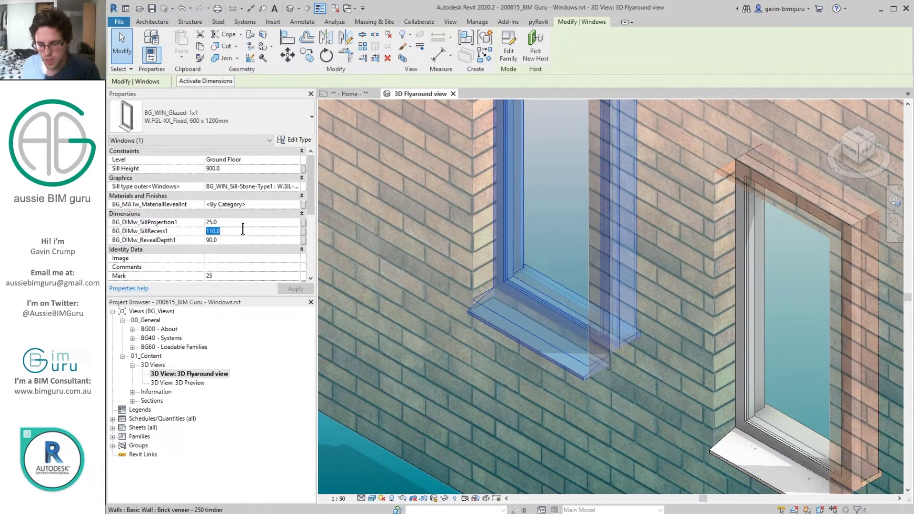
text(60.0)
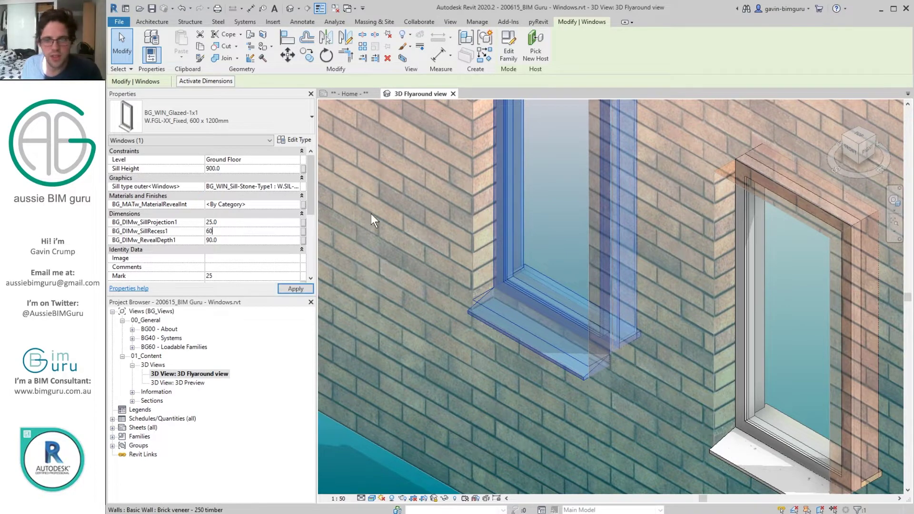
click(236, 222)
text(50.0)
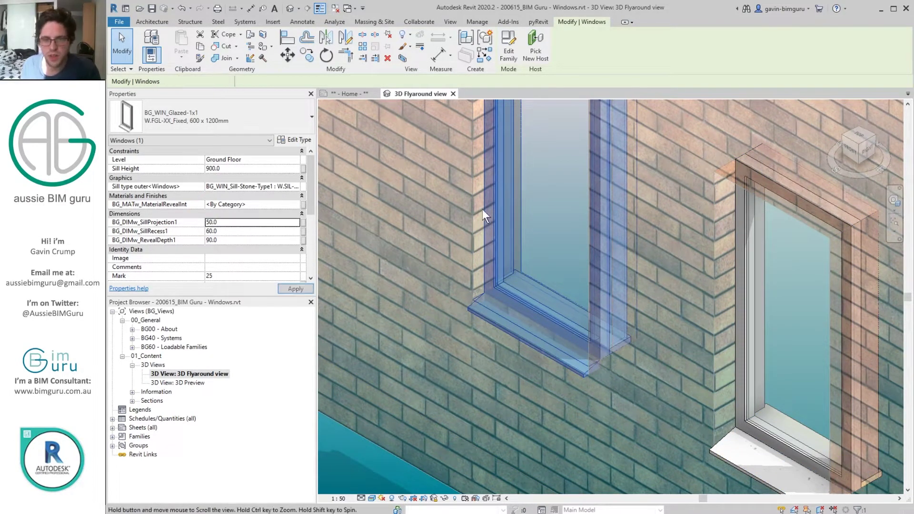
Step: Set the window's sill projection to 0 and deselect the window
click(225, 222)
text(0)
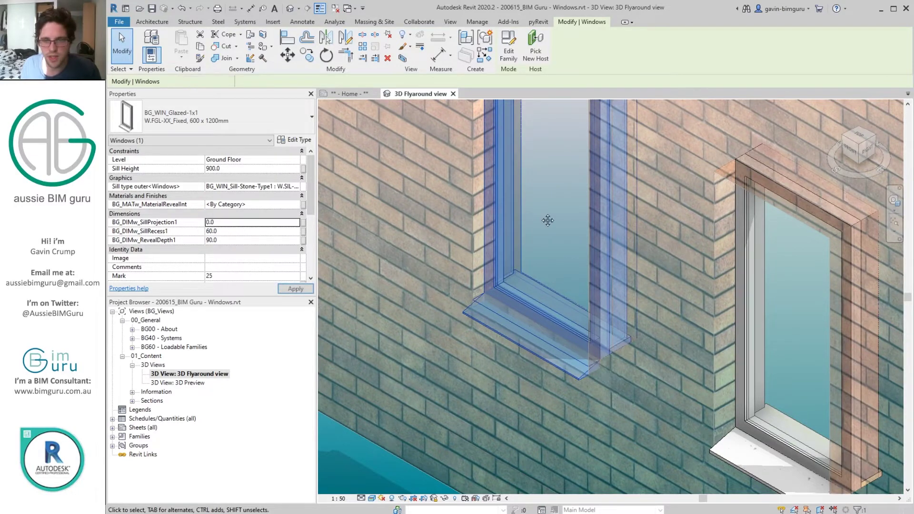
key(Escape)
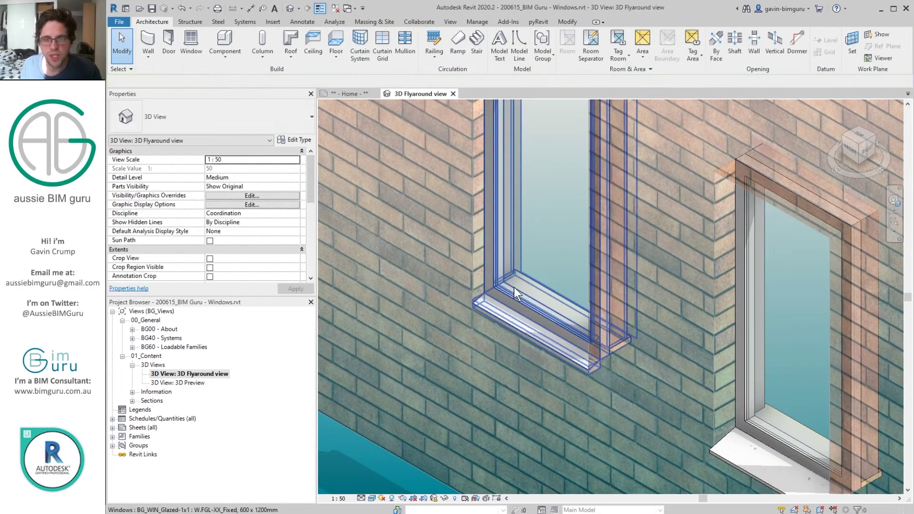
Step: Turn off the same window's external sill, and switch its internal sill off and back on
click(510, 289)
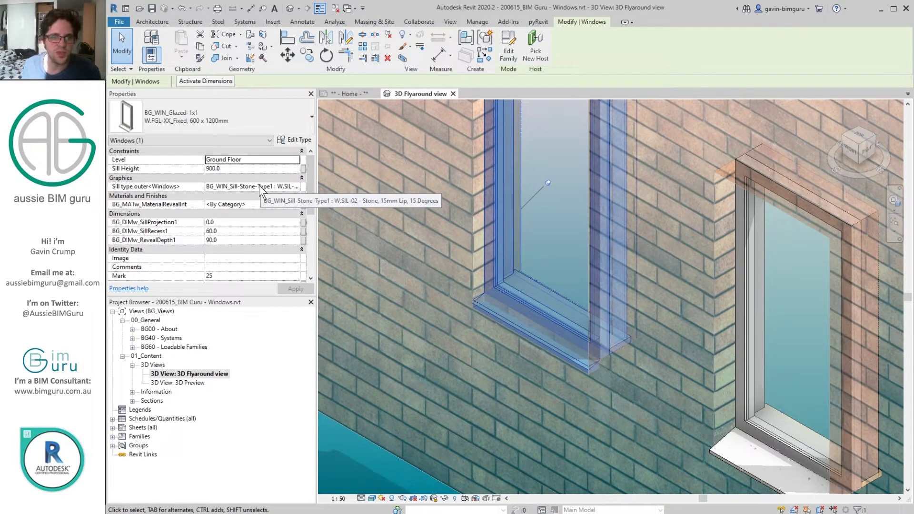
scroll(550, 270, down, 2)
scroll(541, 285, up, 2)
scroll(539, 269, up, 2)
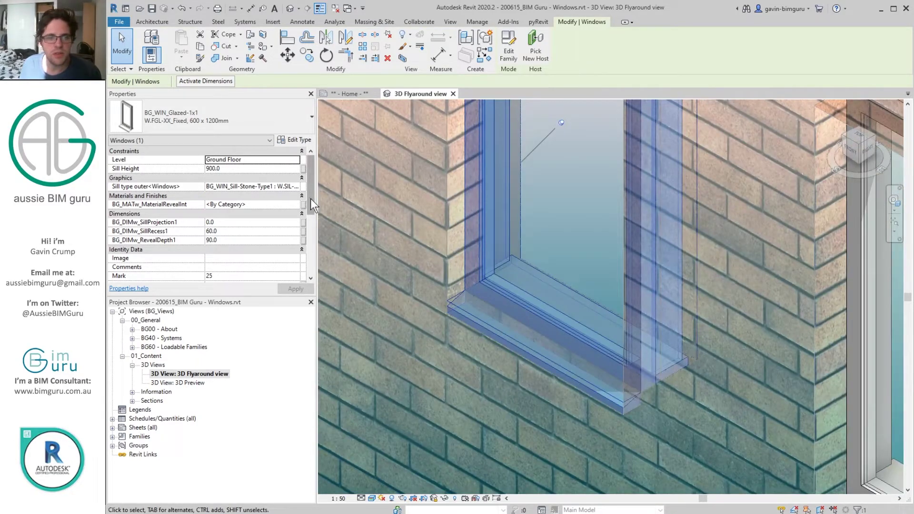
drag(310, 198, 299, 266)
click(209, 240)
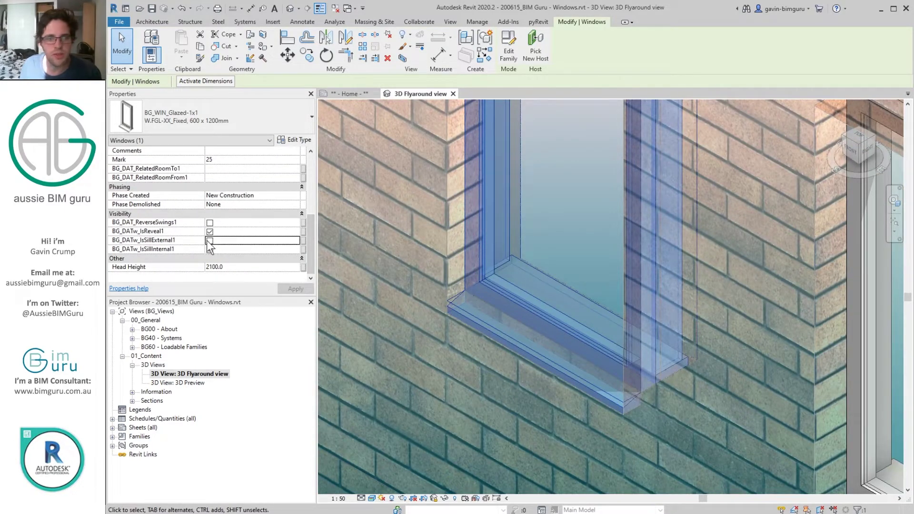
click(210, 250)
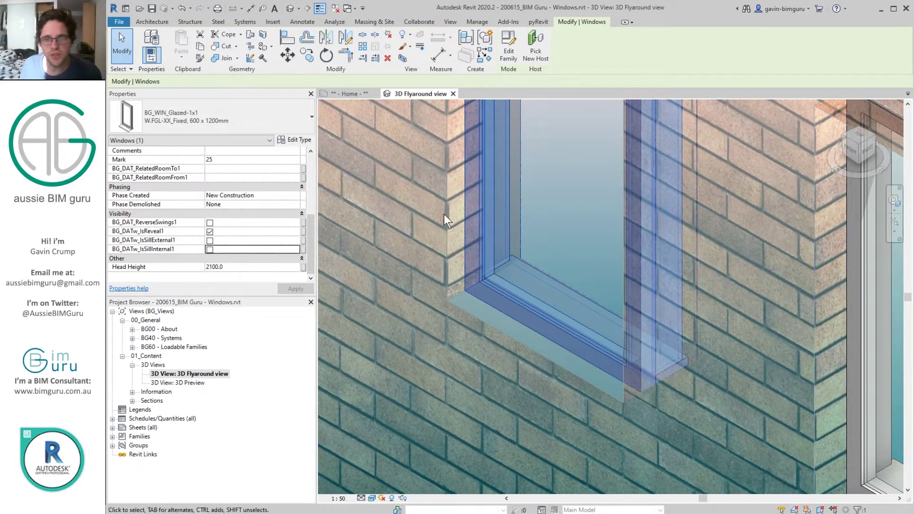
click(209, 250)
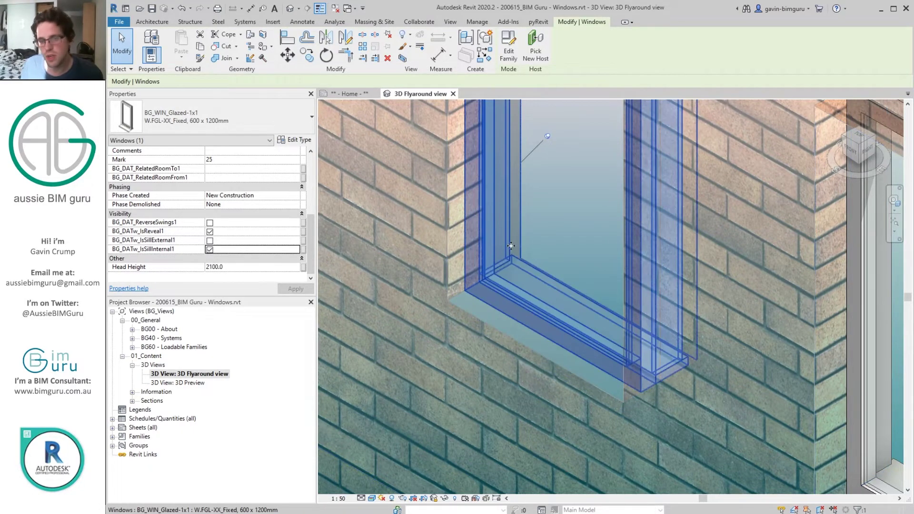
Step: Set the selected window's reveal depth to 150.0 and deselect the window
drag(310, 233, 308, 184)
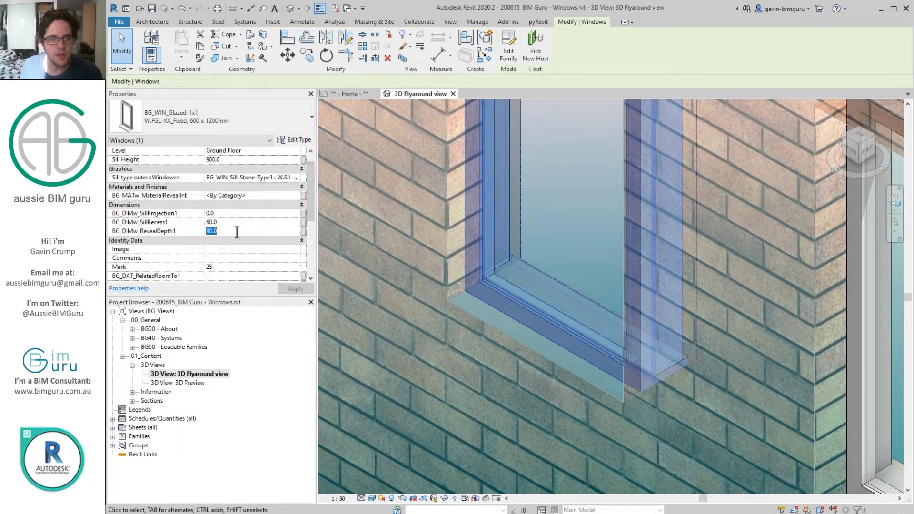
text(150)
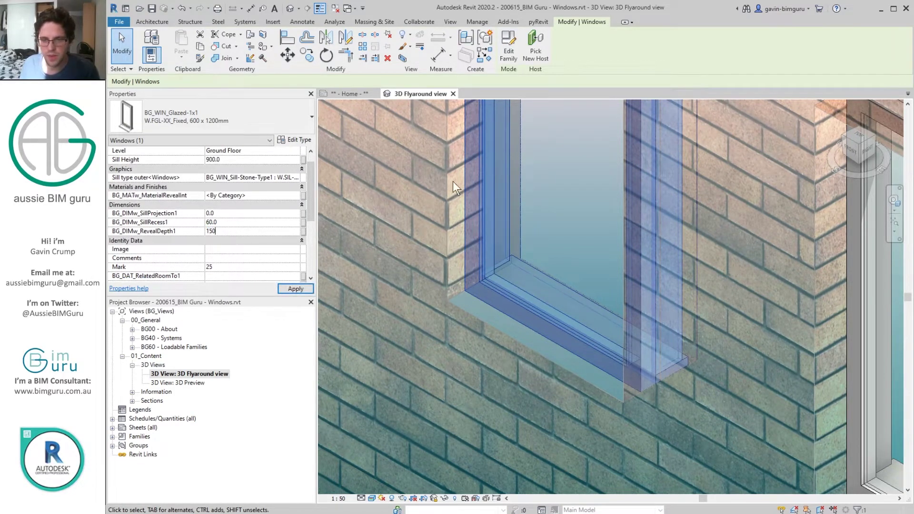
key(Escape)
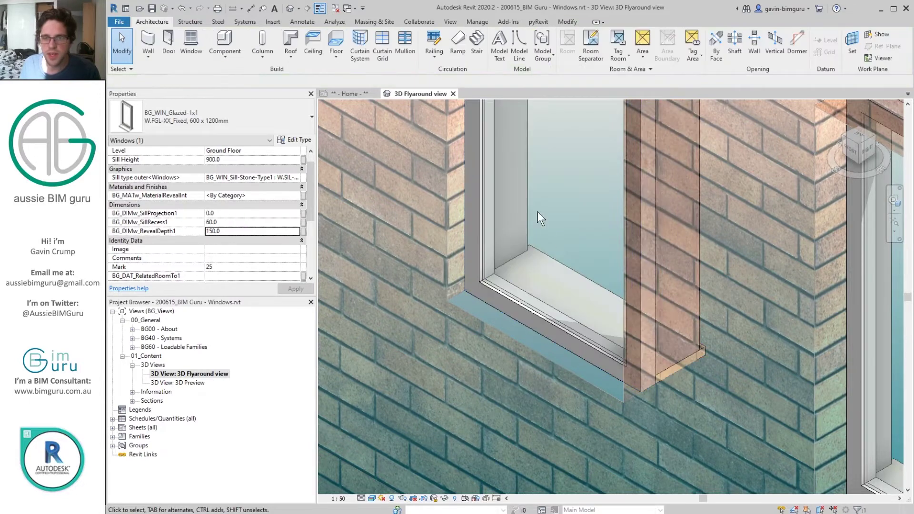
scroll(531, 266, down, 3)
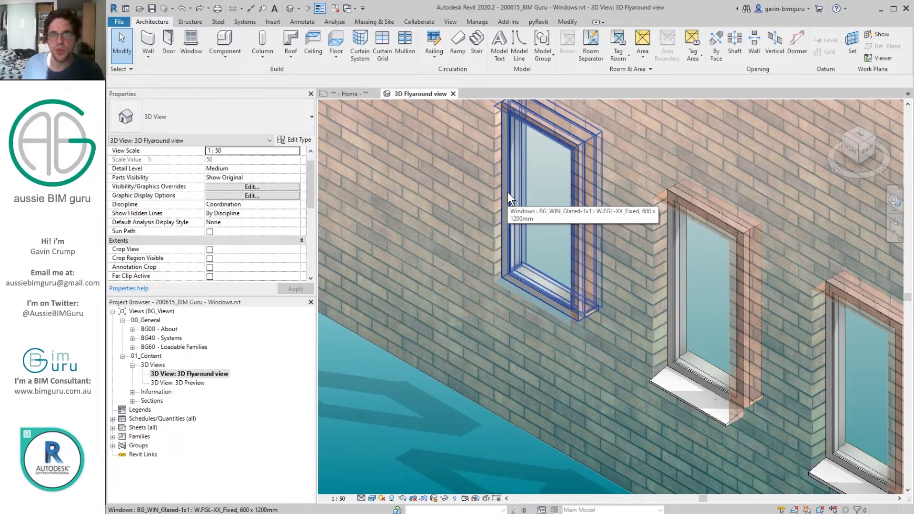
Step: Open the type properties of the BG_WIN_Glazed-1x1-Sub fixed window at the end of the neighbouring brick wall, keeping the window in sight
scroll(526, 186, down, 5)
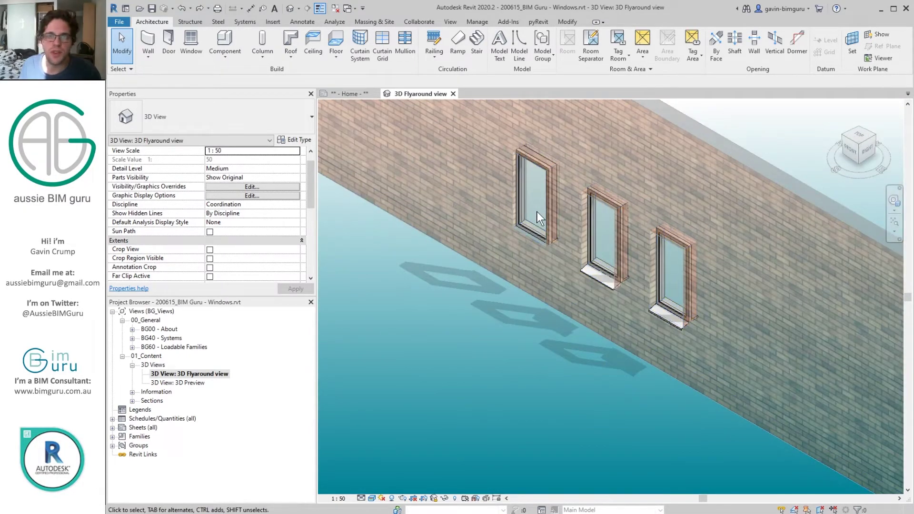
scroll(536, 211, down, 5)
middle_drag(540, 265, 786, 333)
scroll(667, 276, up, 5)
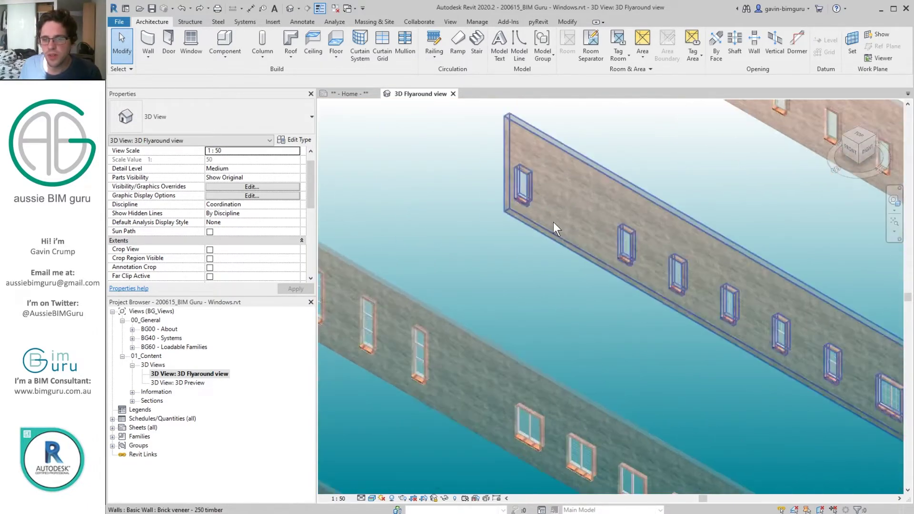
scroll(499, 185, up, 4)
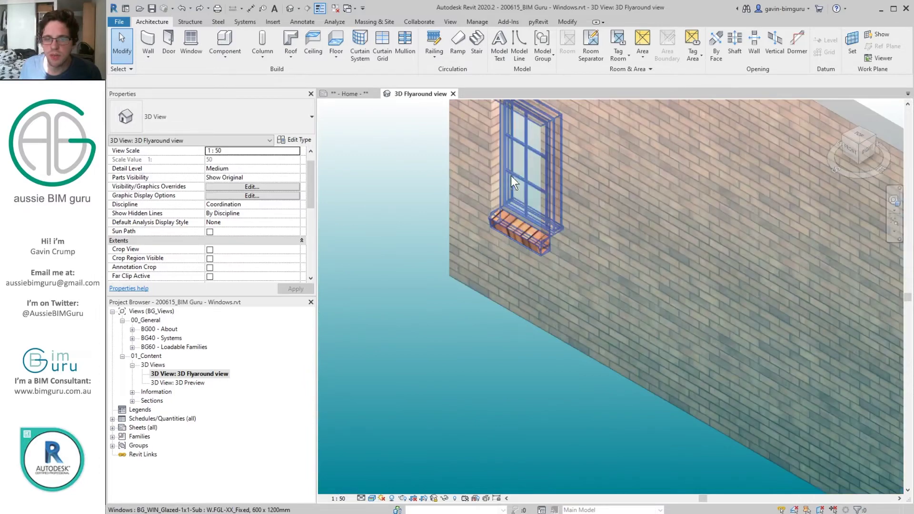
click(518, 180)
middle_drag(516, 170, 498, 254)
scroll(498, 253, down, 1)
scroll(498, 254, down, 2)
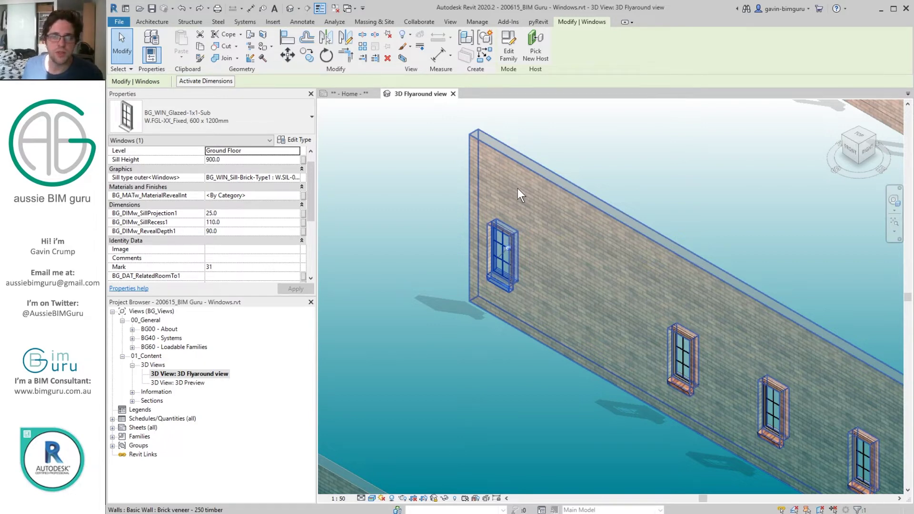
click(298, 141)
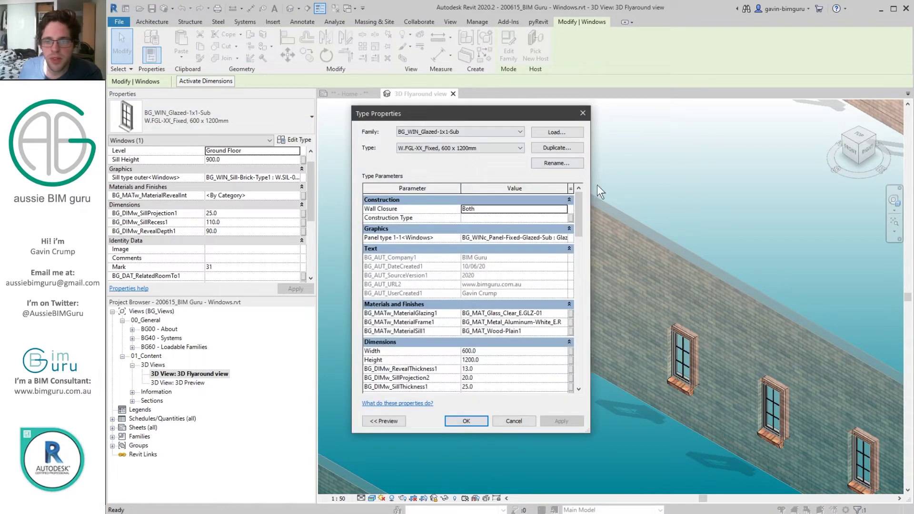
drag(504, 113, 773, 100)
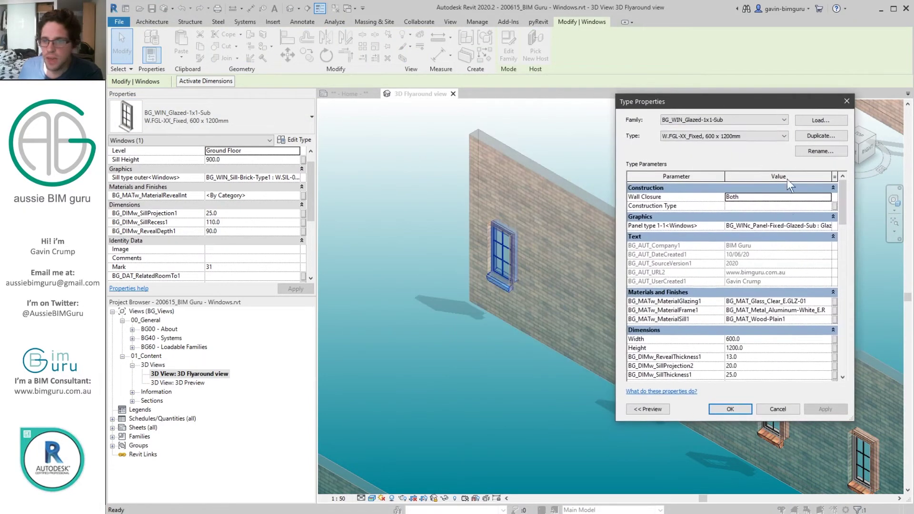
Step: Set the fixed window type's panel to BG_WINc_Panel-Hung-Double-Sub : Single hung, 2x4, then deselect the window and inspect it
click(800, 226)
click(657, 227)
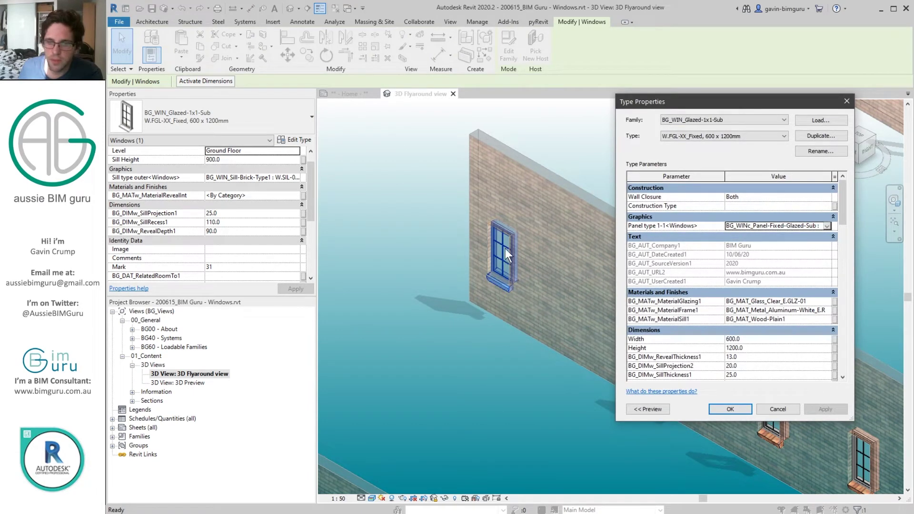
click(829, 226)
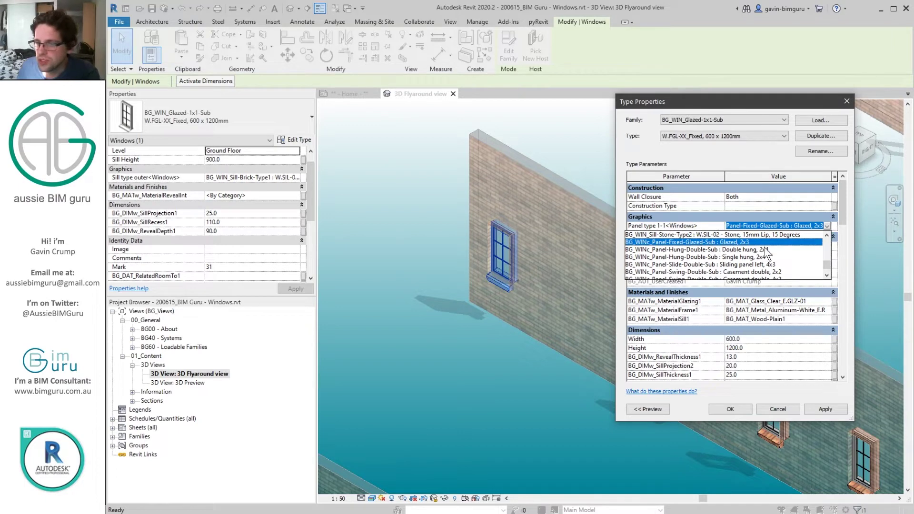
scroll(767, 255, down, 1)
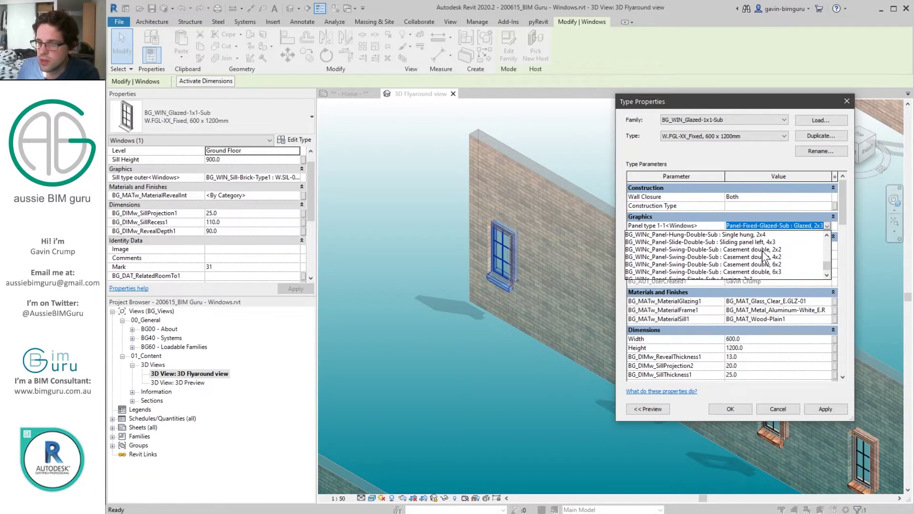
scroll(733, 251, up, 1)
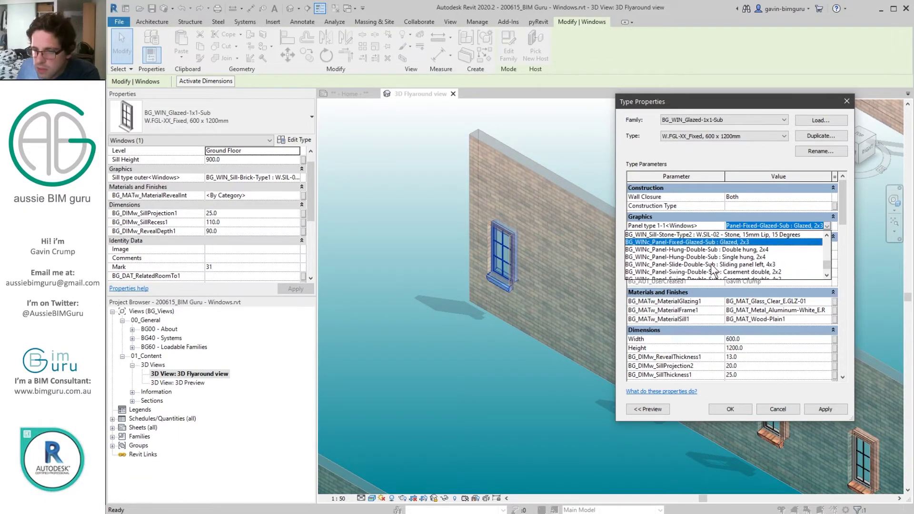
click(749, 257)
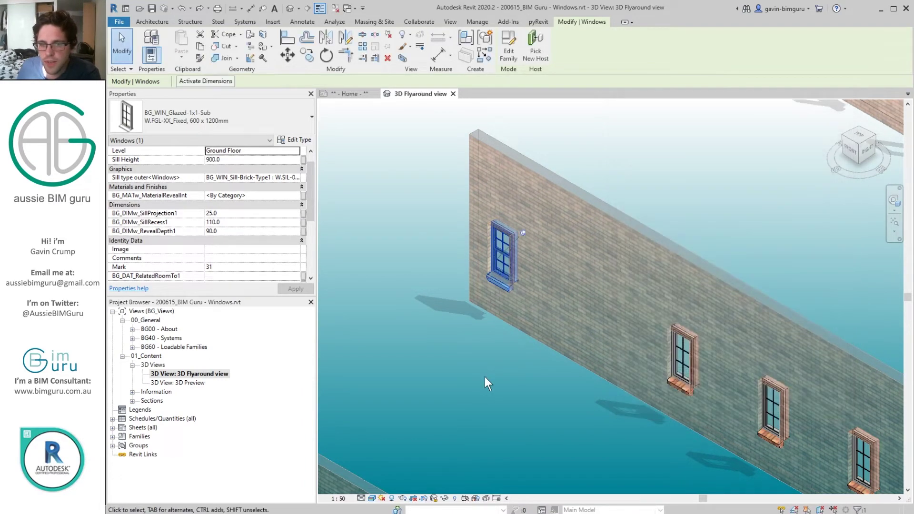
click(485, 376)
scroll(507, 295, up, 5)
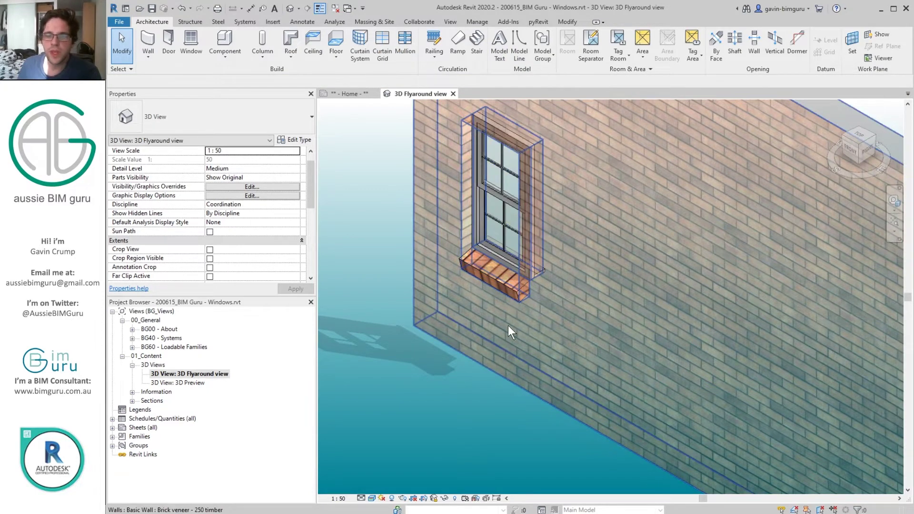
scroll(484, 358, down, 5)
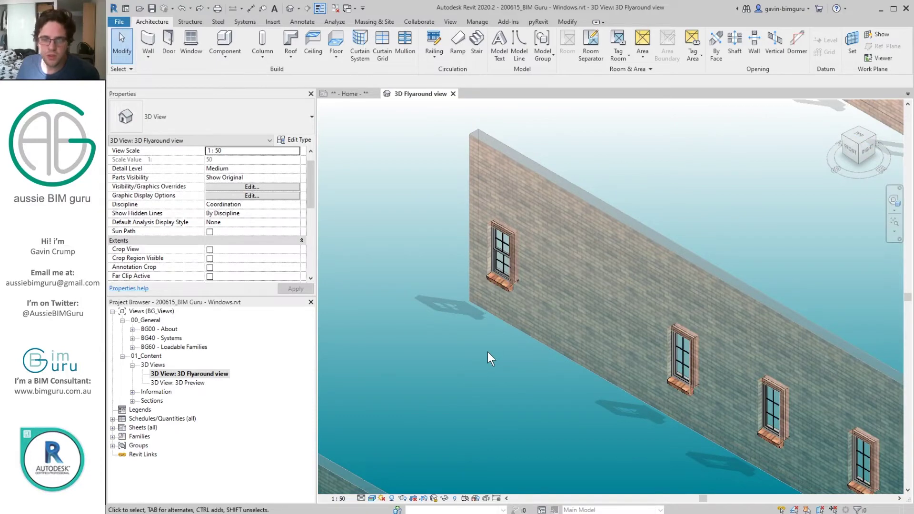
Step: Open the panel type choices in the type properties of the neighbouring BG_WIN_Glazed-1x1-Sub awning window
scroll(571, 343, down, 2)
scroll(635, 295, up, 2)
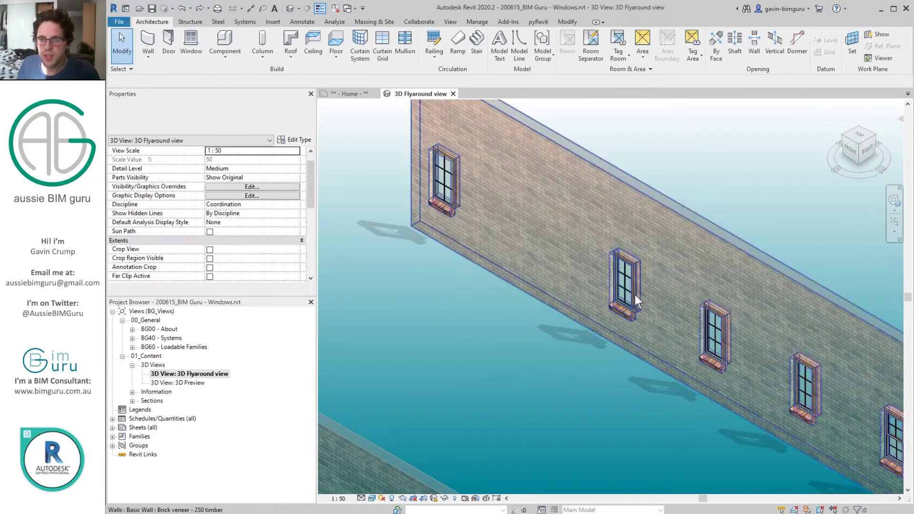
click(625, 287)
scroll(626, 291, up, 2)
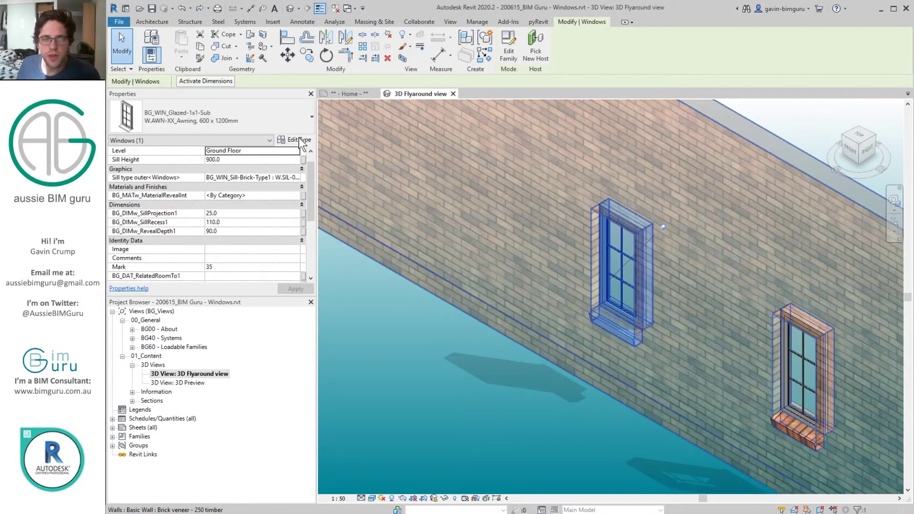
click(300, 140)
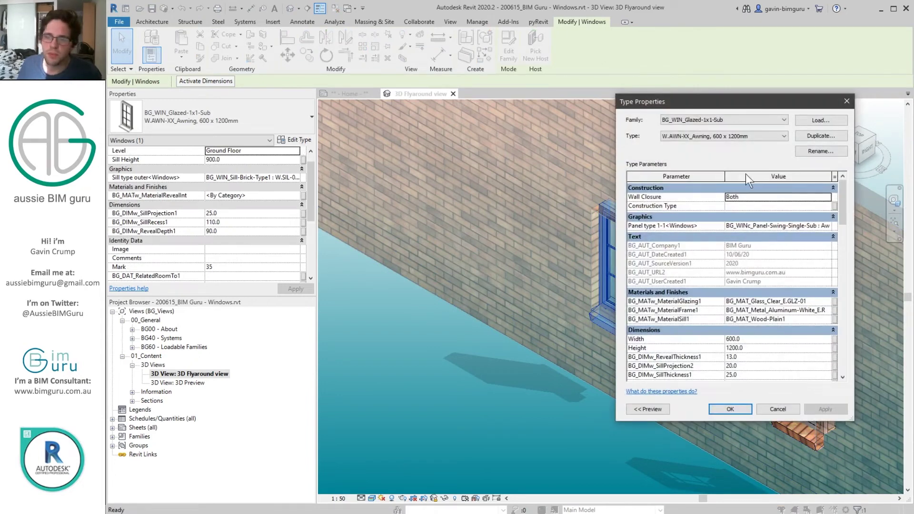
click(827, 225)
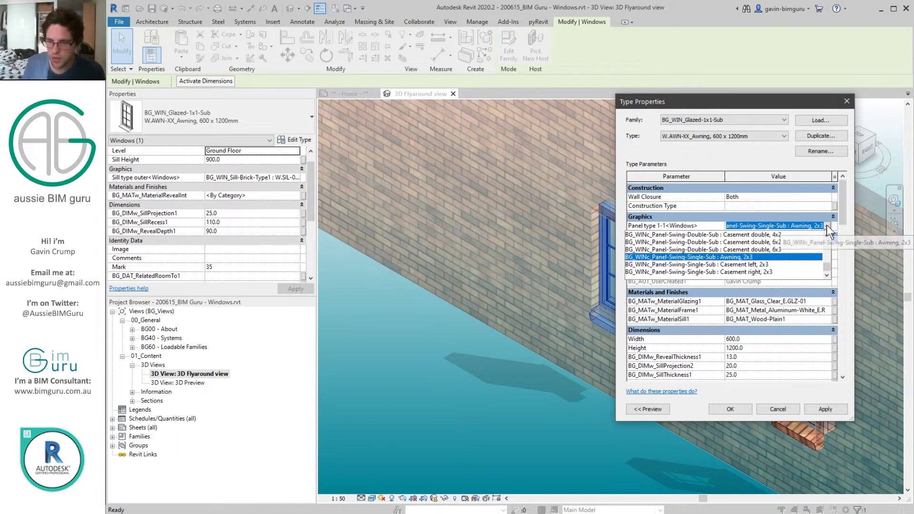
text(louv)
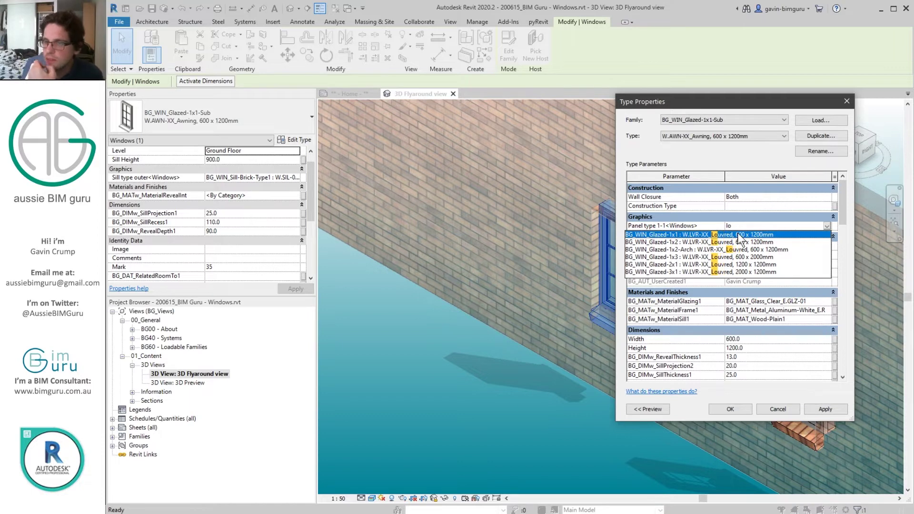
key(BackSpace)
key(BackSpace)
key(BackSpace)
Step: Set the awning window type's panel to BG_WINc_Panel-Hung-Double-Sub : Single hung, 2x4 and deselect the window
scroll(753, 244, down, 1)
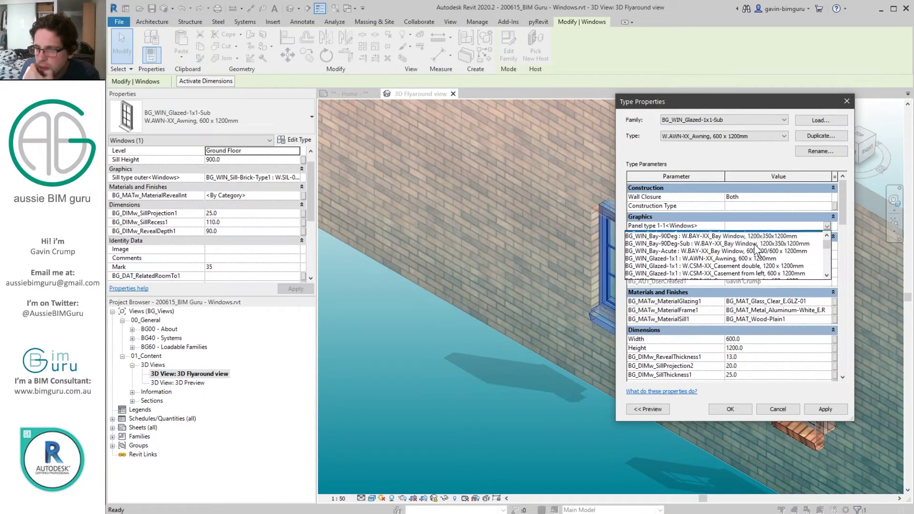
drag(825, 243, 821, 272)
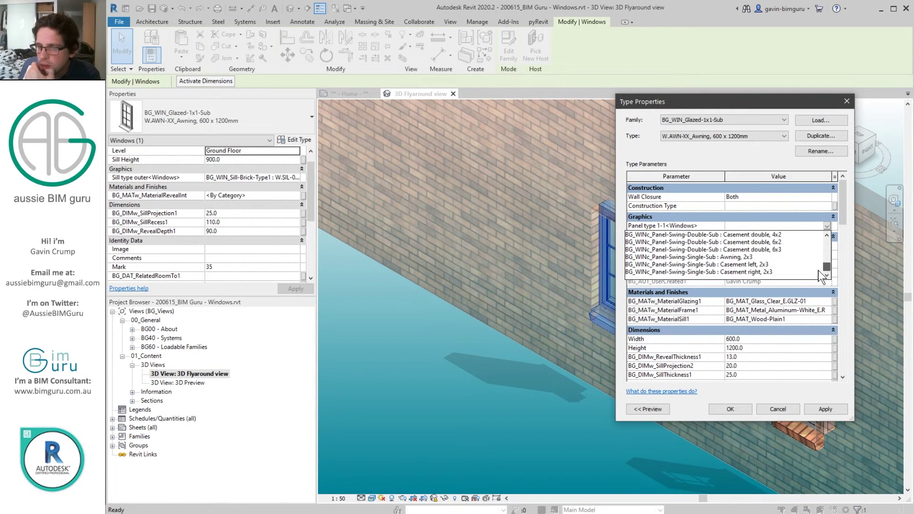
scroll(766, 269, down, 1)
scroll(767, 269, up, 2)
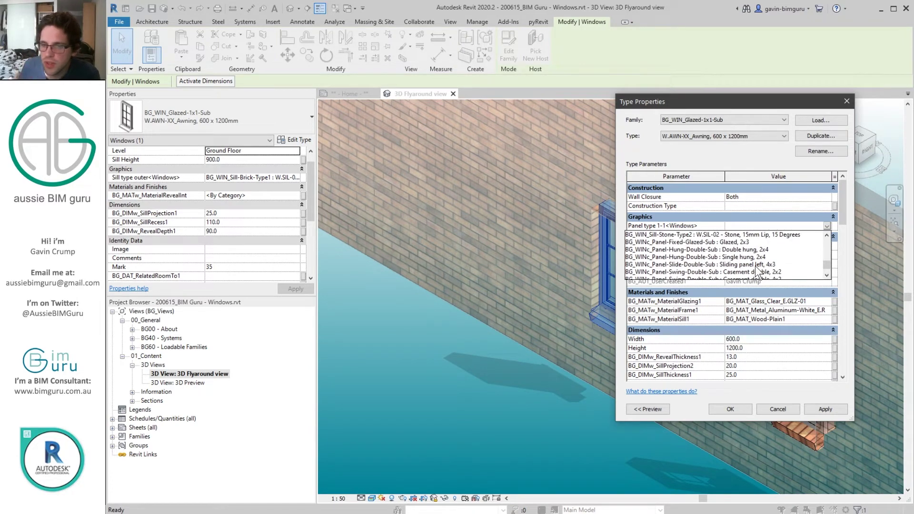
click(748, 258)
key(Return)
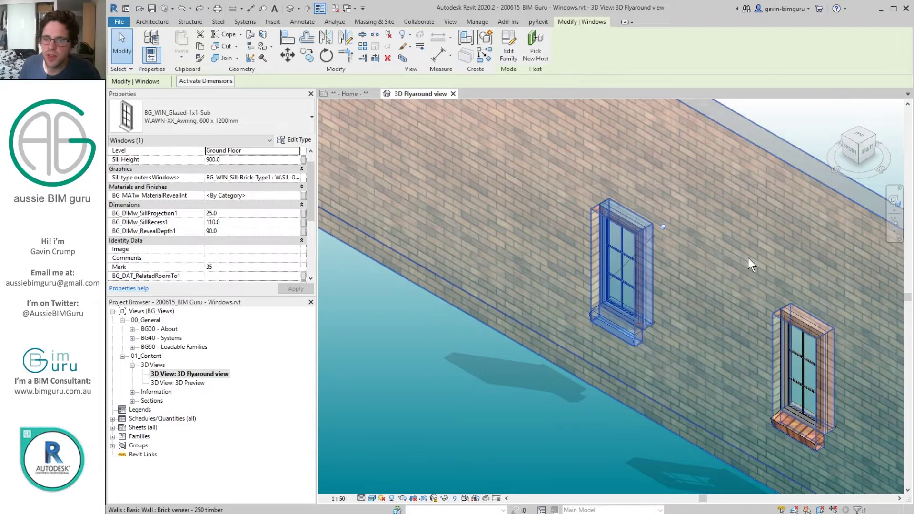
key(Escape)
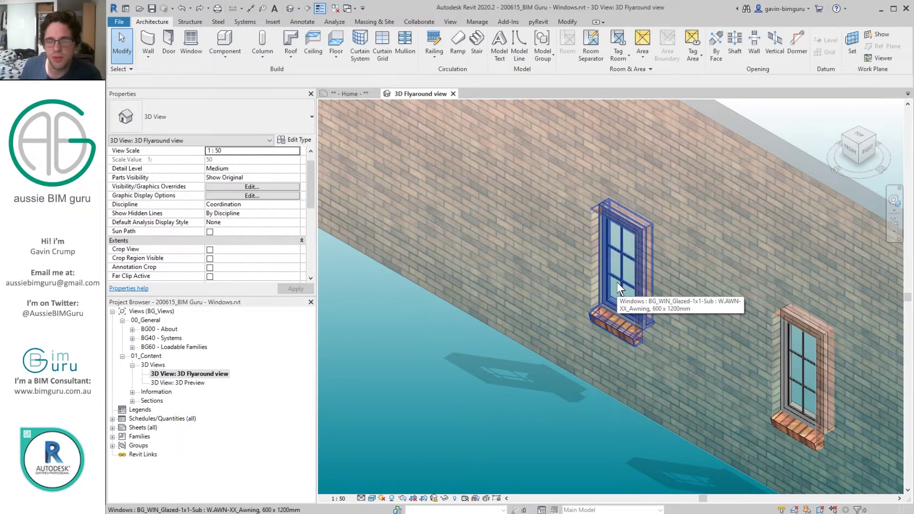
Step: Set the panel type of the undivided BG_WIN_Glazed-1x1 awning window on the other wall to BG_WINc_Panel-Fixed-Louvred : Louvred, 100mm
scroll(617, 282, down, 6)
scroll(660, 282, up, 5)
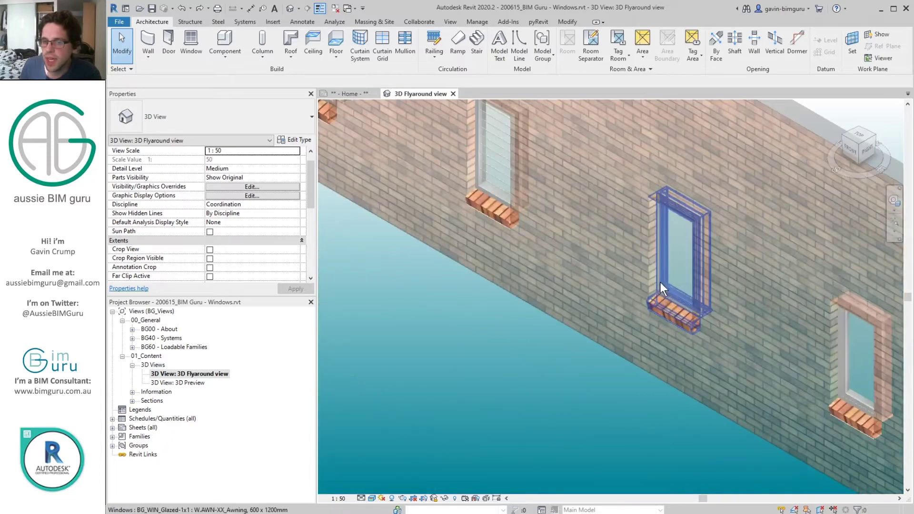
click(667, 293)
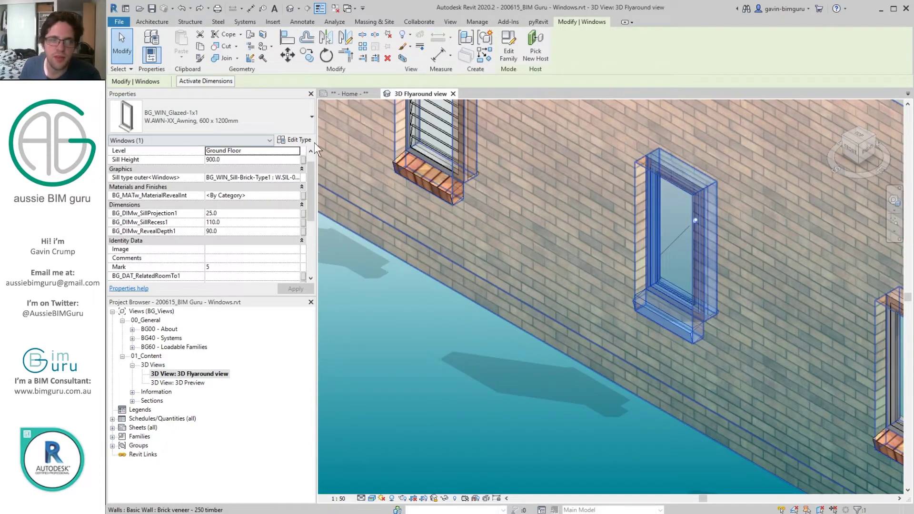
click(301, 142)
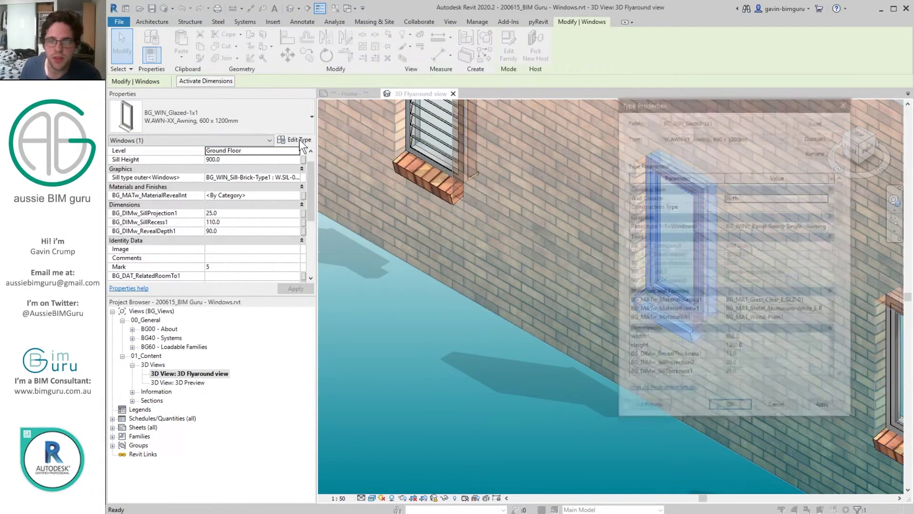
click(828, 227)
text(louv)
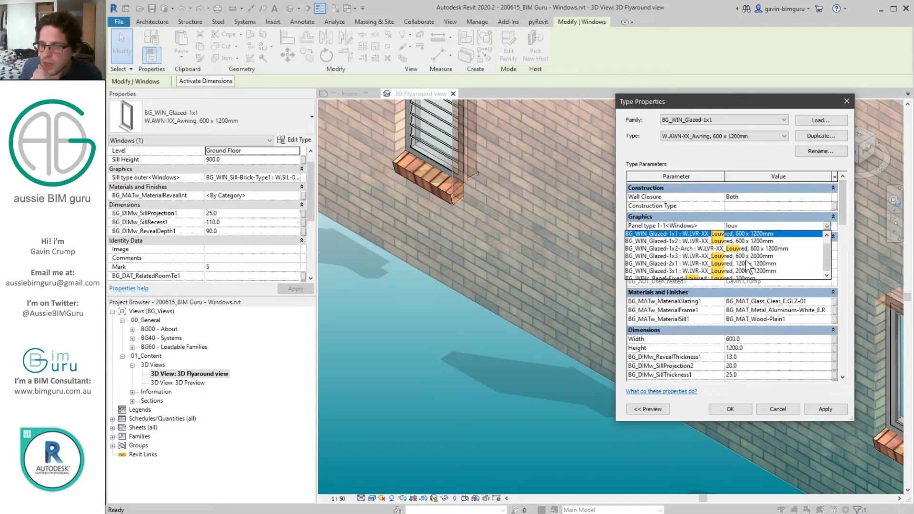
scroll(744, 262, down, 1)
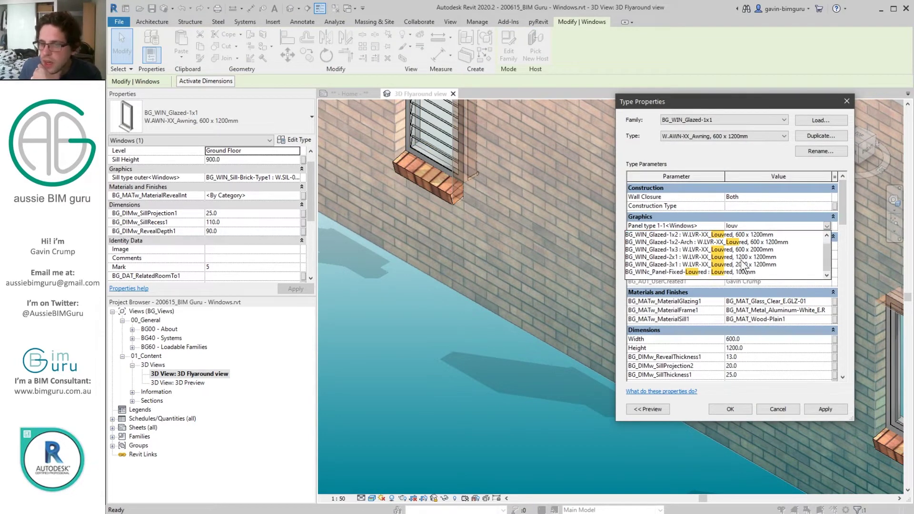
click(721, 272)
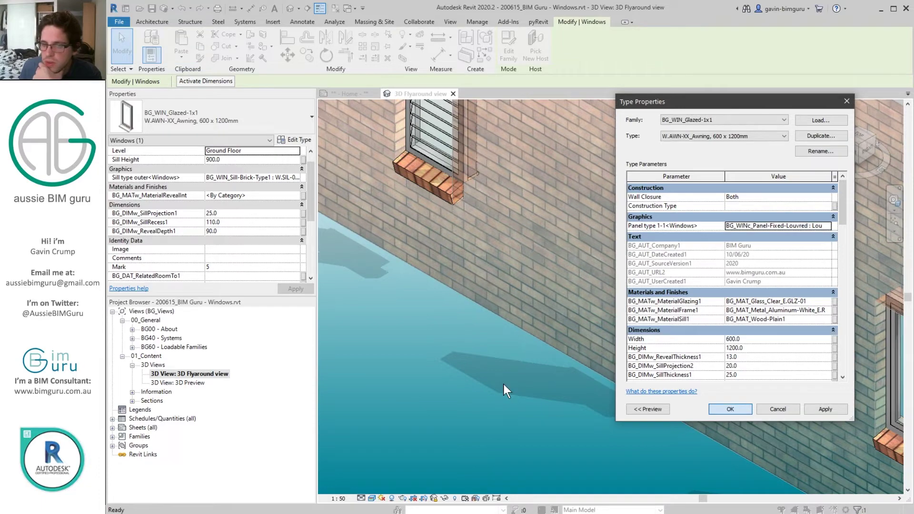
key(Return)
key(Escape)
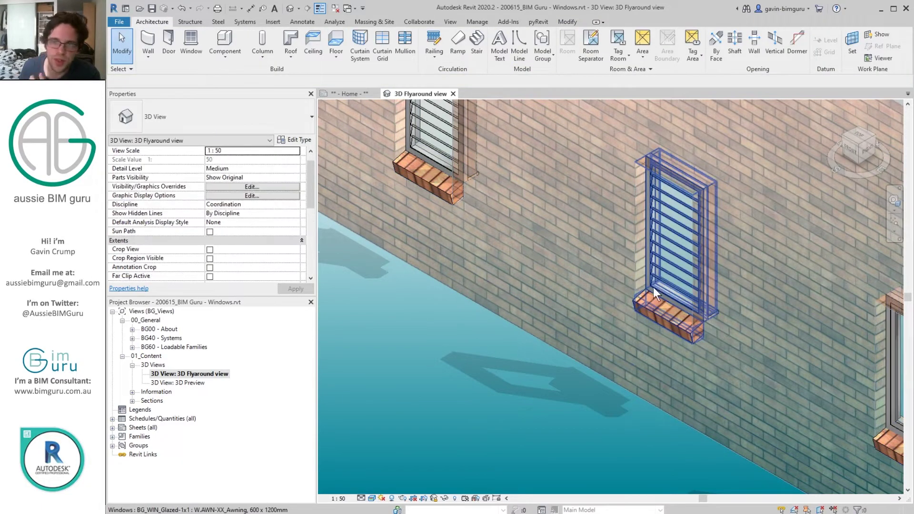
scroll(653, 288, down, 3)
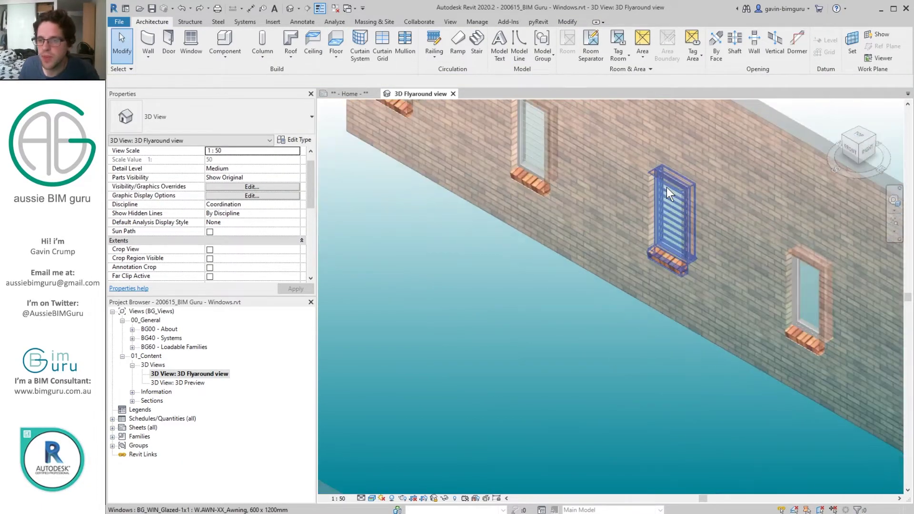
Step: Examine the two-panel windows with divided panes and brick sills along the brick veneer wall
scroll(668, 187, down, 2)
scroll(670, 187, down, 4)
middle_drag(697, 272, 582, 118)
scroll(602, 234, up, 5)
scroll(571, 305, down, 3)
scroll(541, 268, up, 5)
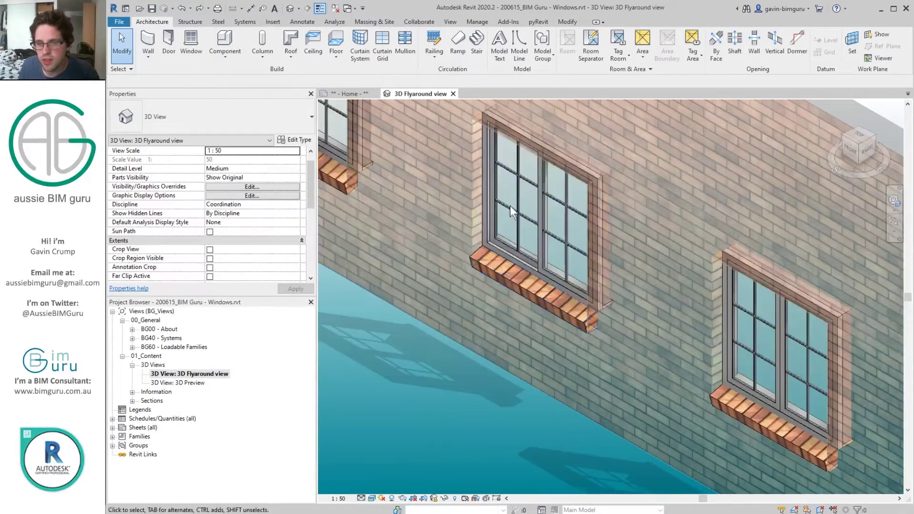
scroll(562, 215, down, 1)
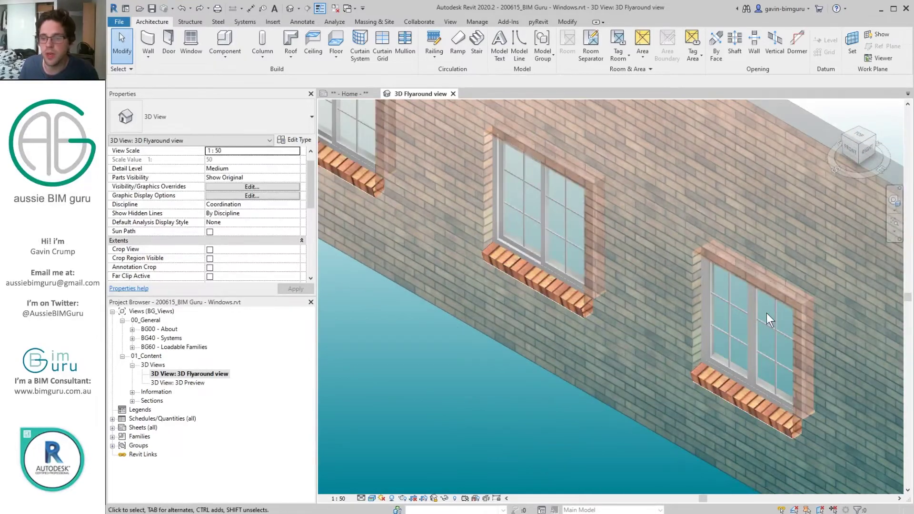
scroll(570, 255, up, 4)
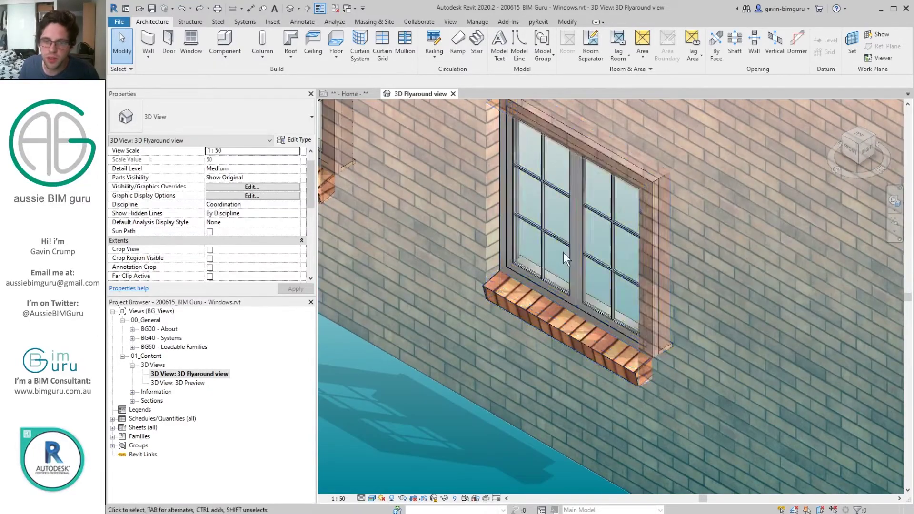
scroll(570, 274, down, 6)
scroll(588, 238, up, 3)
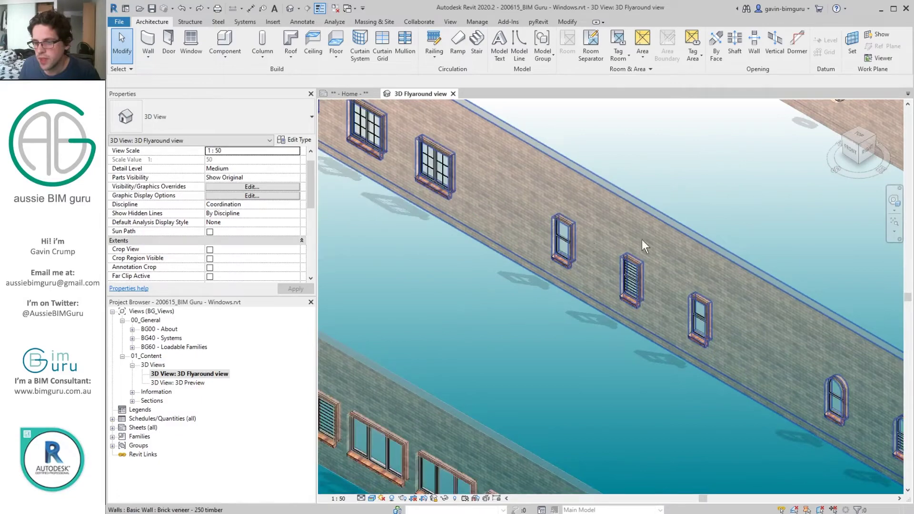
Step: Inspect the BG_WIN_Glazed-1x2-Arch windows, including the louvred variant, at the end of the wall
scroll(658, 319, up, 5)
middle_drag(490, 251, 432, 244)
scroll(433, 244, up, 1)
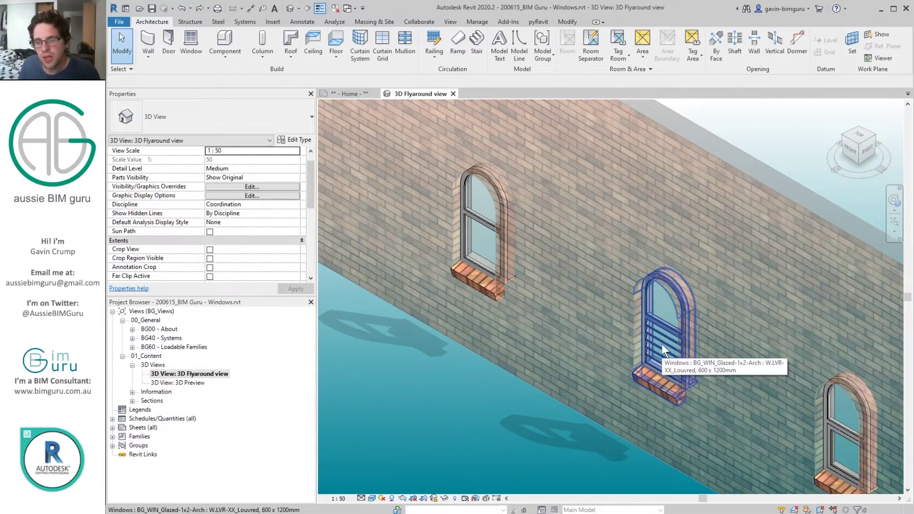
scroll(658, 334, down, 3)
scroll(568, 333, down, 3)
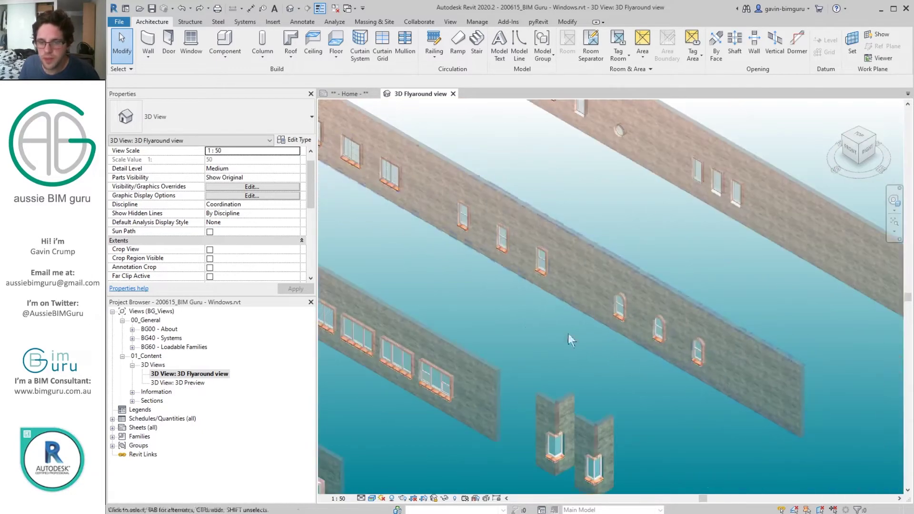
Step: Set Panel type 1-2 of the fixed BG_WIN_Glazed-1x3 window type to BG_WINc_Panel-Fixed-Louvred : Louvred, 100mm and deselect the window
scroll(459, 229, up, 4)
scroll(460, 229, up, 4)
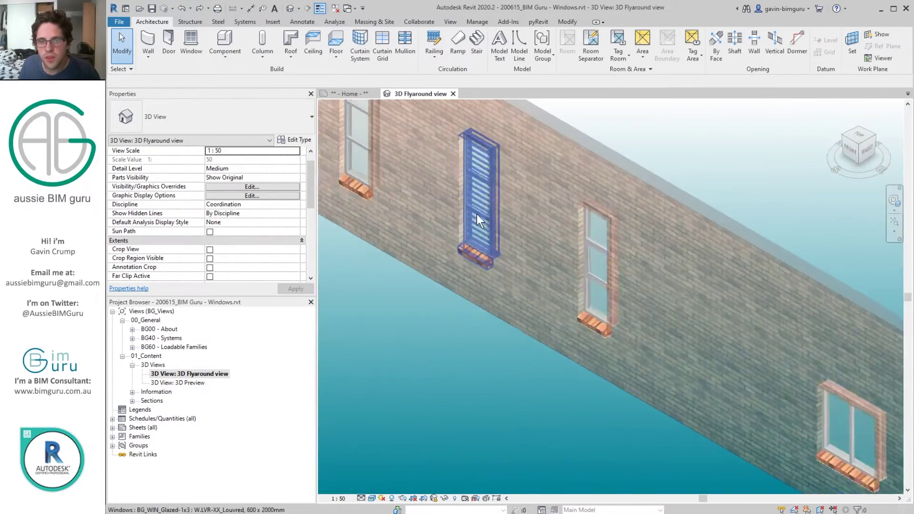
middle_drag(613, 247, 783, 392)
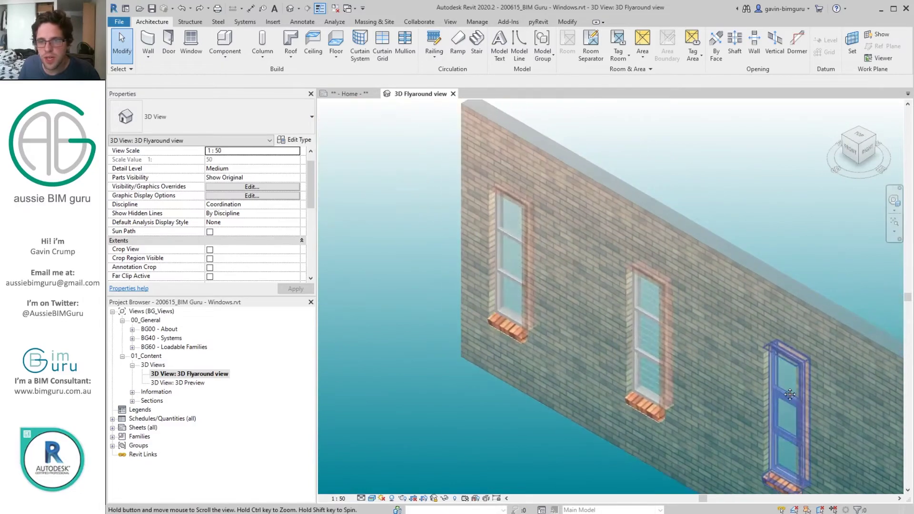
click(507, 232)
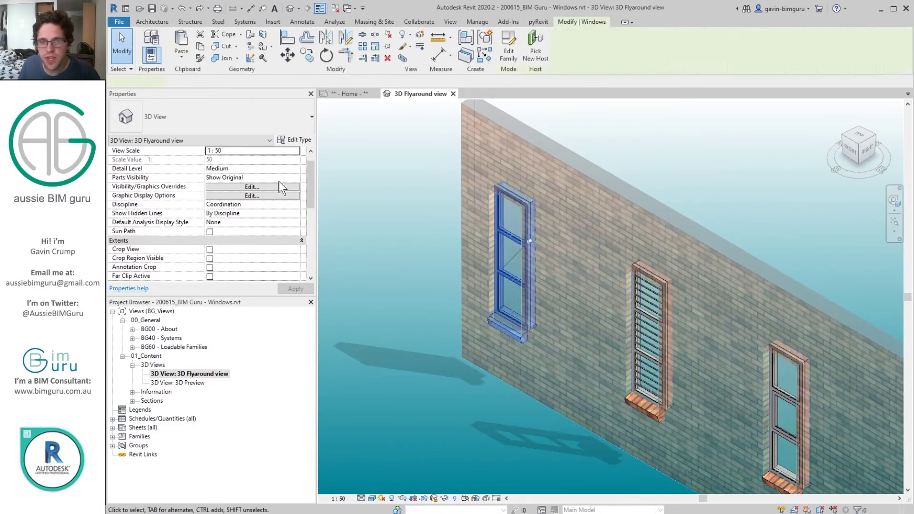
click(295, 139)
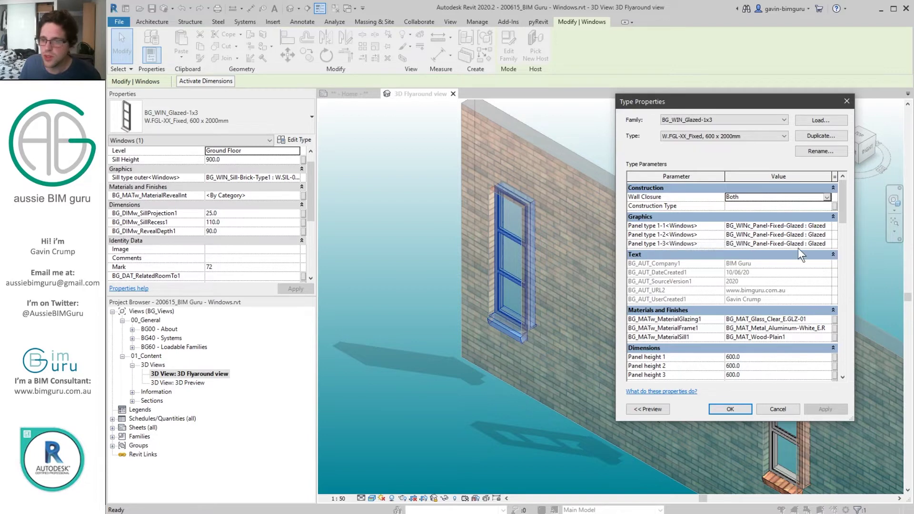
click(824, 235)
click(827, 235)
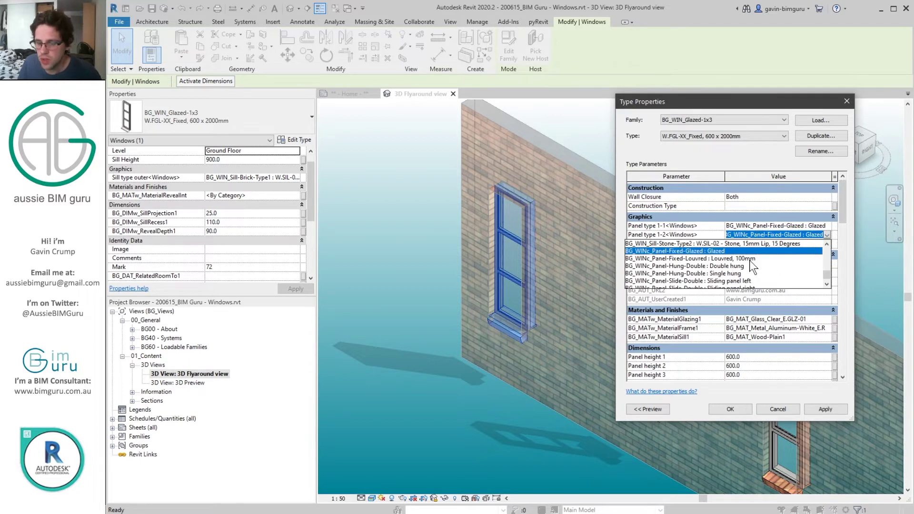
text(louv)
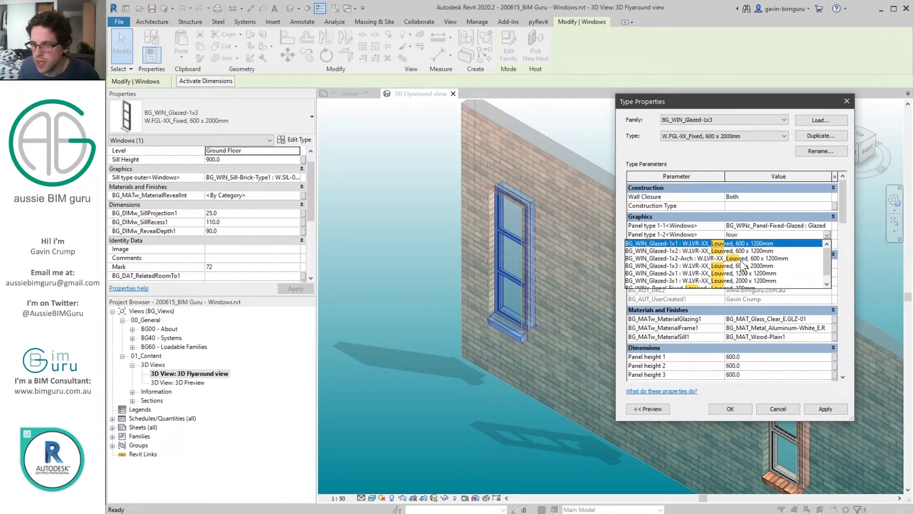
scroll(748, 277, down, 1)
click(737, 286)
click(730, 409)
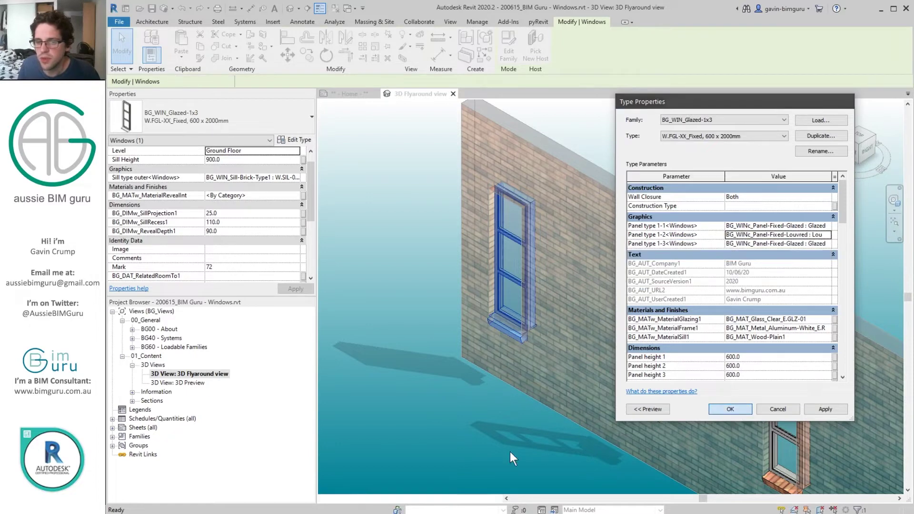
key(Escape)
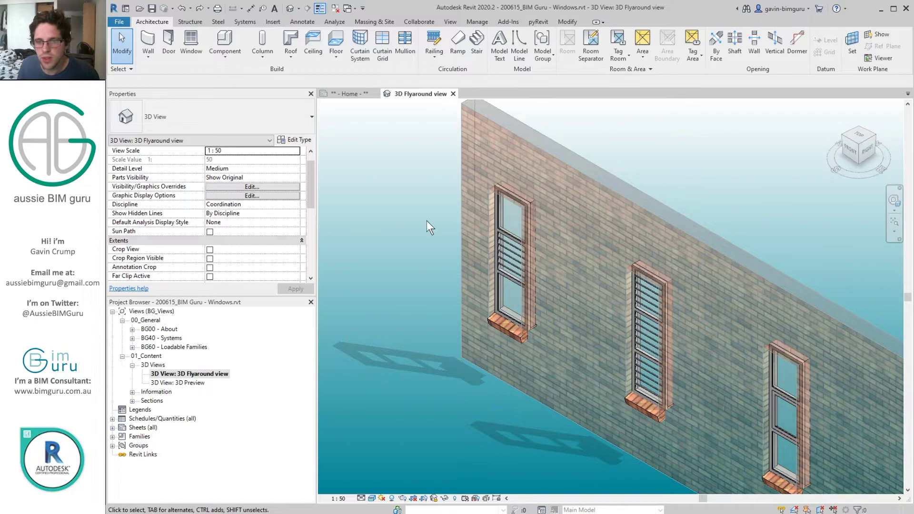
Step: Examine the undivided two-panel window variants along the same wall, ending on the hung ones
scroll(462, 190, down, 2)
scroll(462, 190, down, 2)
middle_drag(780, 329, 536, 133)
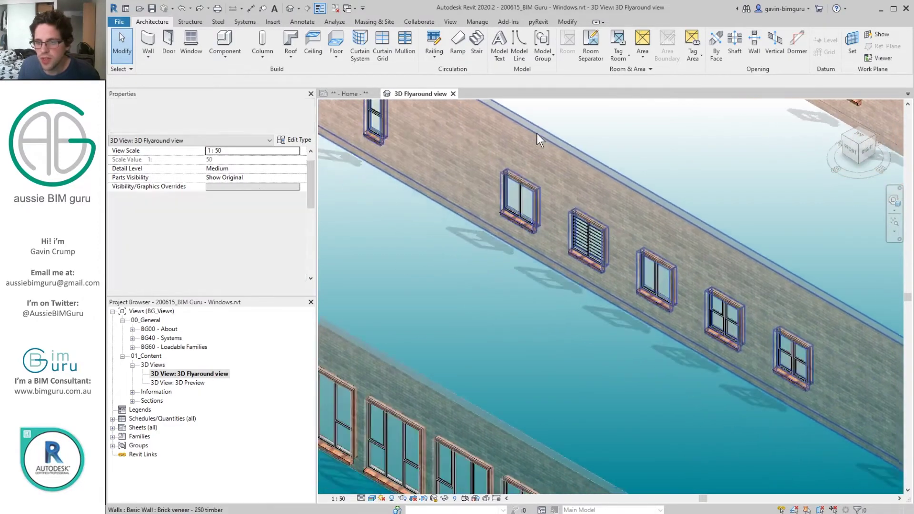
scroll(584, 248, up, 4)
middle_drag(886, 422, 520, 191)
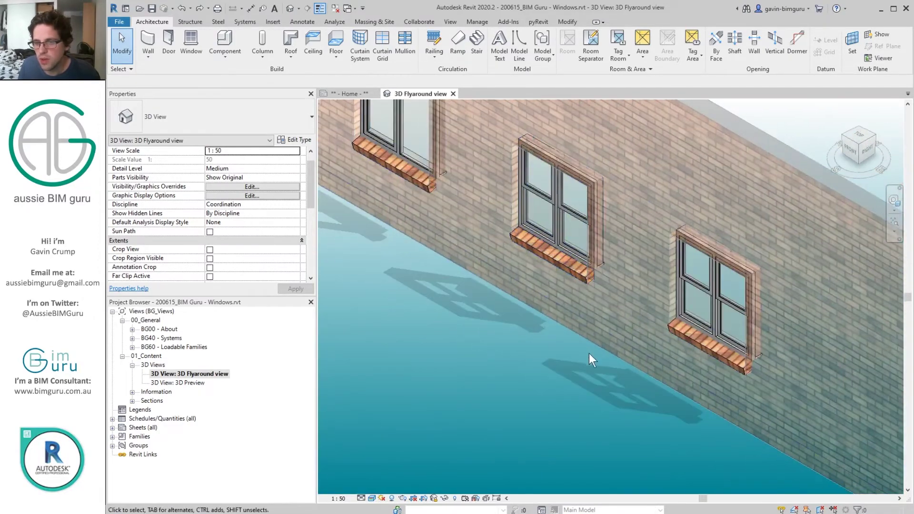
scroll(601, 323, up, 1)
scroll(753, 279, down, 1)
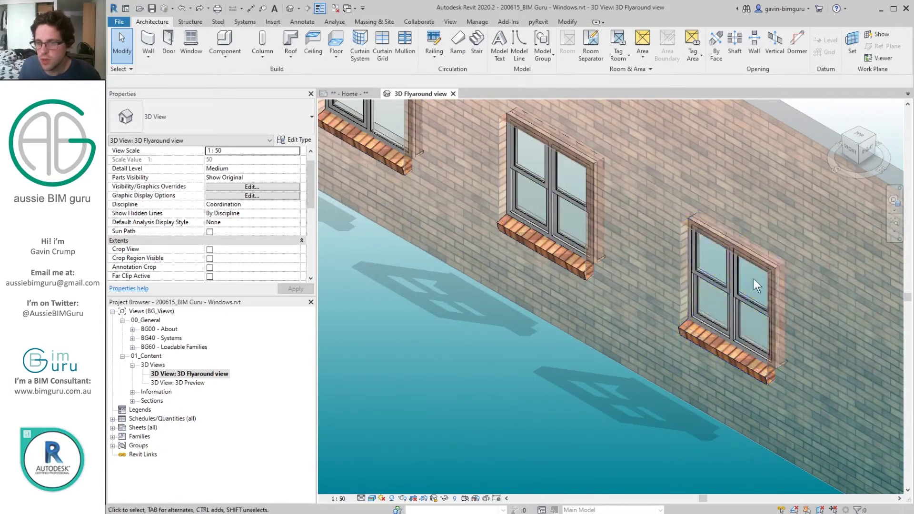
Step: Inspect the three-panel-wide single-row windows, including the one with hung side panels
scroll(738, 293, down, 1)
scroll(764, 338, down, 2)
middle_drag(824, 404, 553, 224)
middle_drag(699, 323, 548, 266)
scroll(747, 310, up, 3)
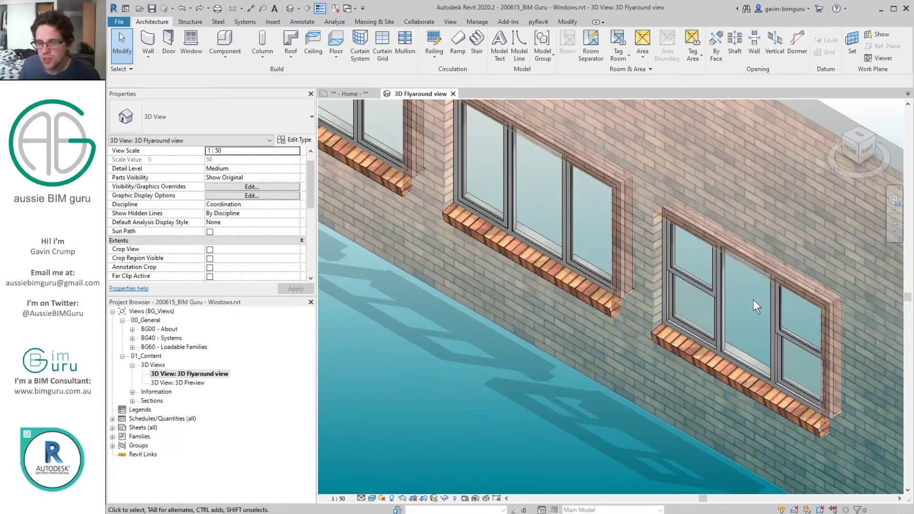
Step: Examine the tall three-panel-wide windows, comparing the white-sill versions with the brick-sill versions that have full-height centre panels
scroll(752, 298, down, 4)
middle_drag(473, 286, 878, 384)
middle_drag(359, 191, 657, 380)
scroll(524, 348, up, 3)
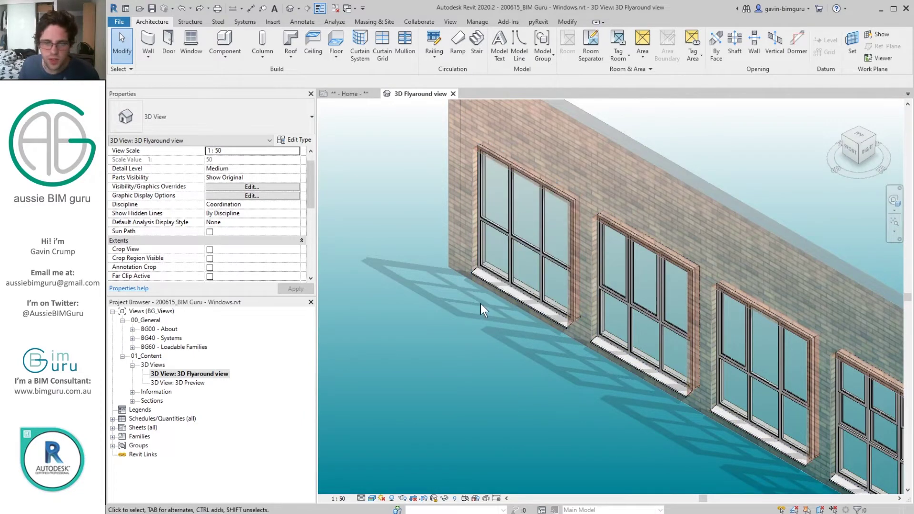
scroll(482, 304, down, 1)
middle_drag(584, 434, 364, 300)
middle_drag(547, 339, 337, 178)
middle_drag(553, 295, 441, 207)
scroll(464, 205, up, 4)
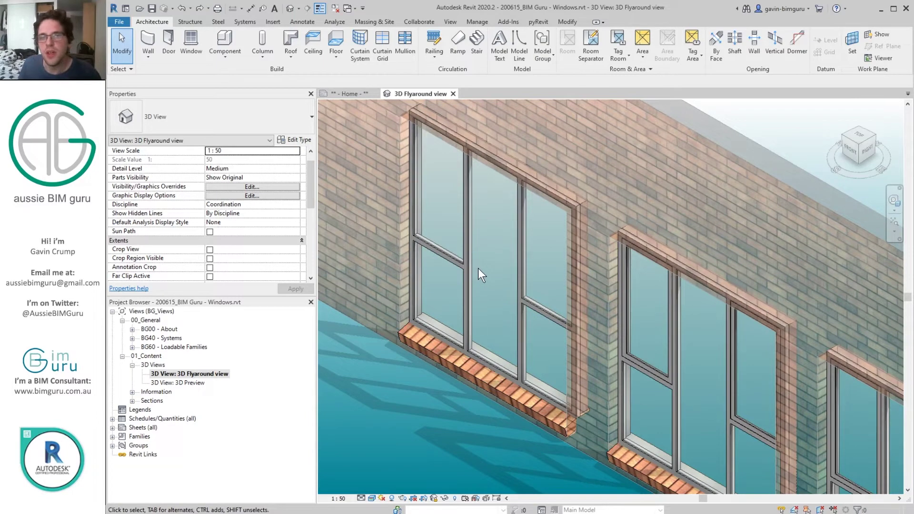
Step: Inspect the bay windows, selecting the BG_WIN_Bay-90Deg window and its subdivided BG_WIN_Bay-90Deg-Sub neighbour
scroll(476, 271, down, 5)
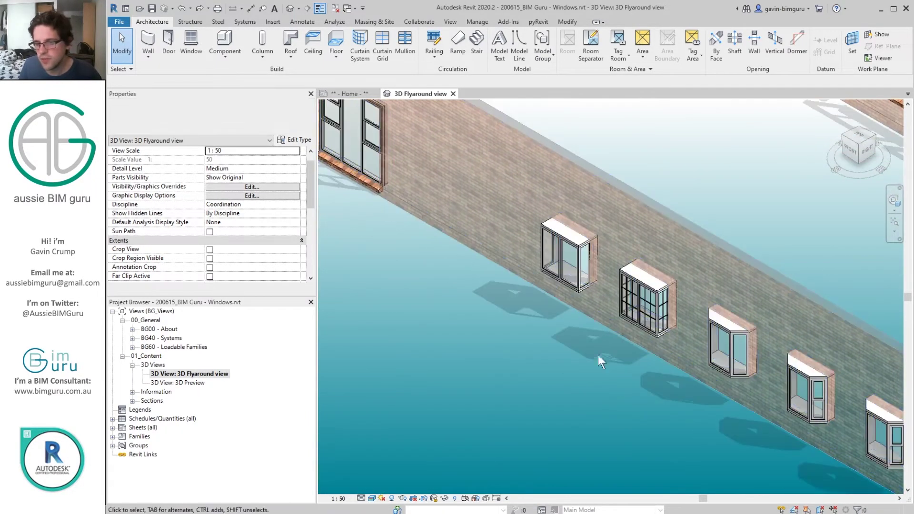
middle_drag(662, 393, 547, 336)
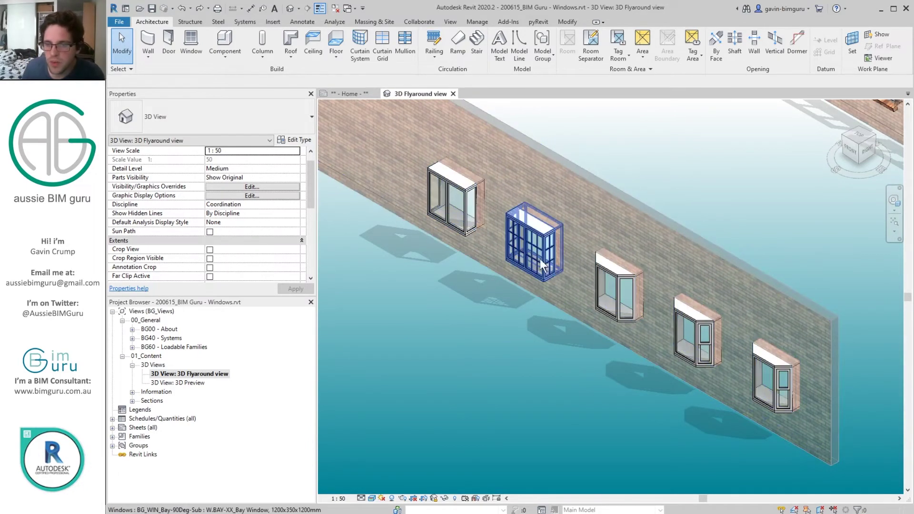
click(464, 202)
scroll(520, 231, up, 4)
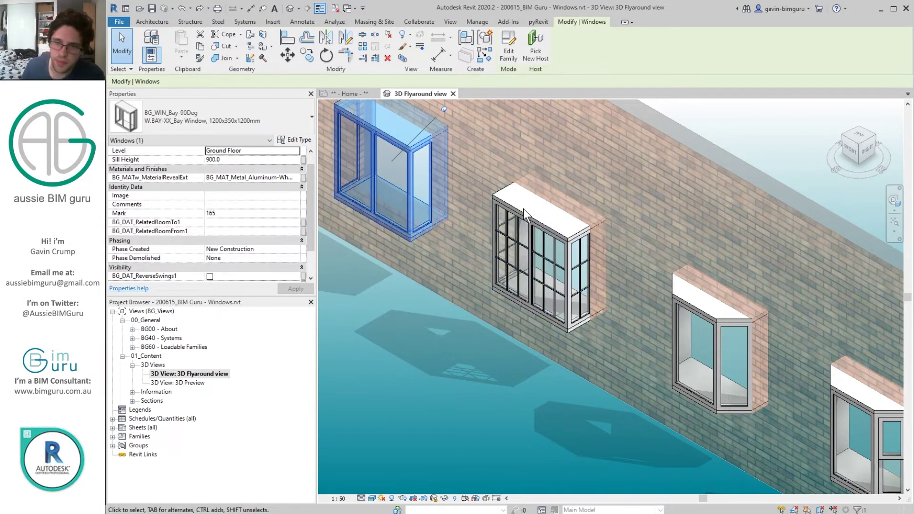
scroll(523, 209, up, 1)
middle_drag(538, 221, 670, 303)
click(670, 335)
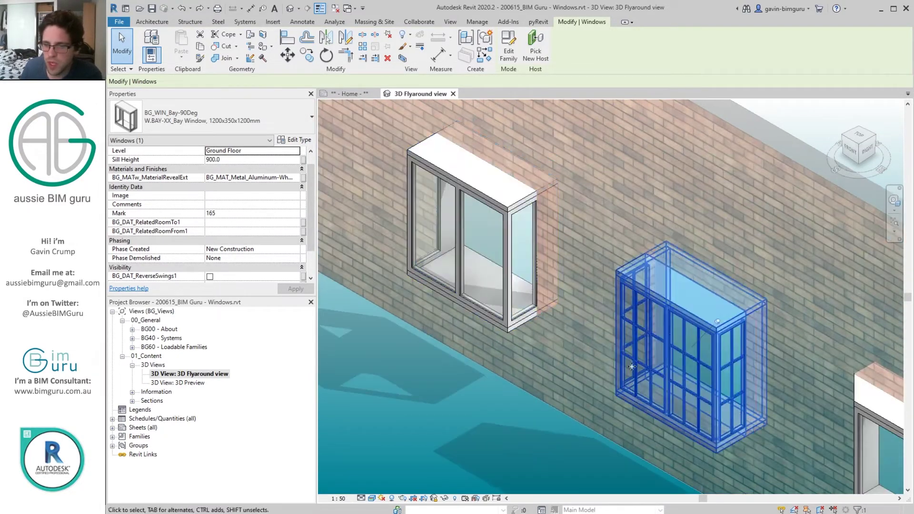
middle_drag(678, 376, 418, 171)
scroll(578, 303, down, 3)
scroll(417, 171, up, 1)
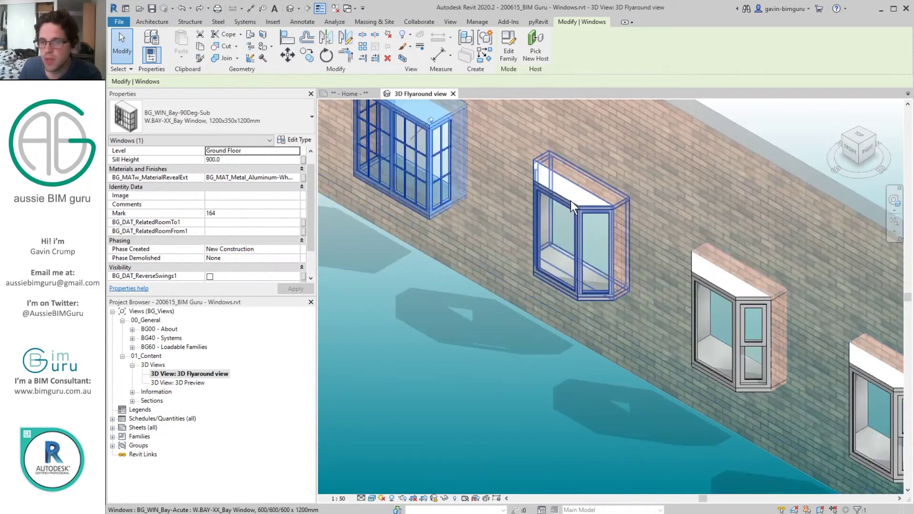
Step: Set the BG_WIN_Bay-Acute window type's centre panel width to 900 and side panel width to 450
click(570, 200)
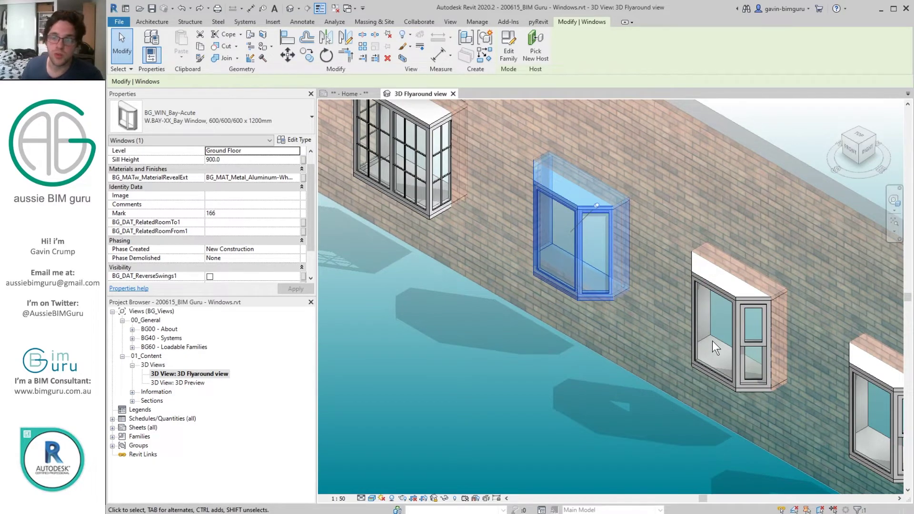
click(294, 140)
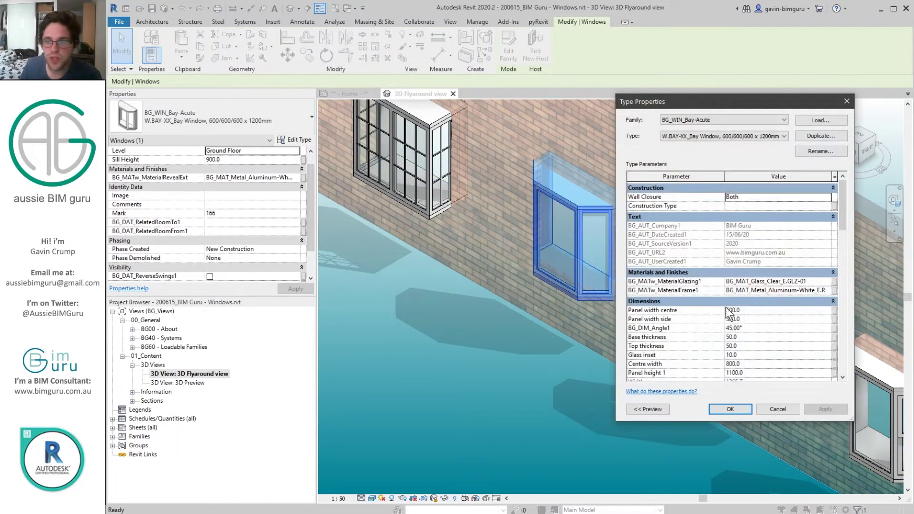
click(764, 311)
text(900)
click(768, 319)
text(45)
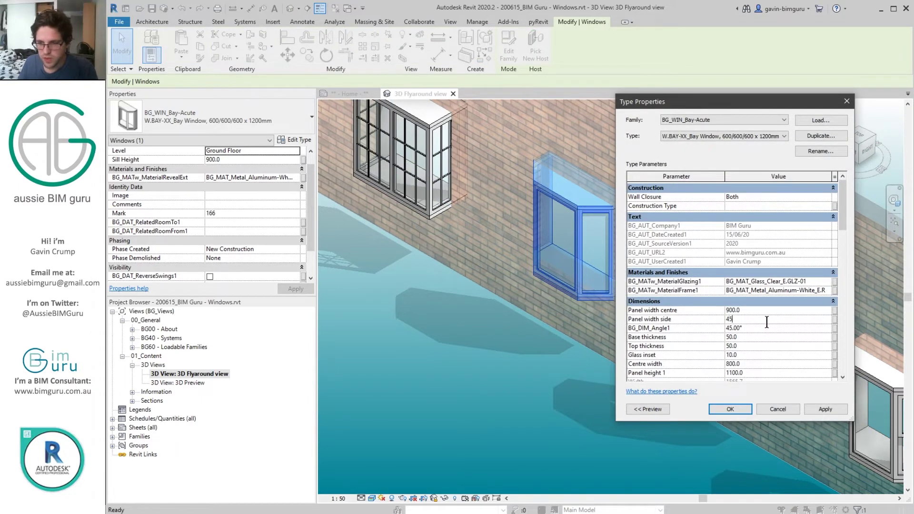
click(303, 141)
Step: Set BG_DIM_Angle1 of the acute bay window type to 60 degrees, accept the type changes and deselect the window
click(776, 327)
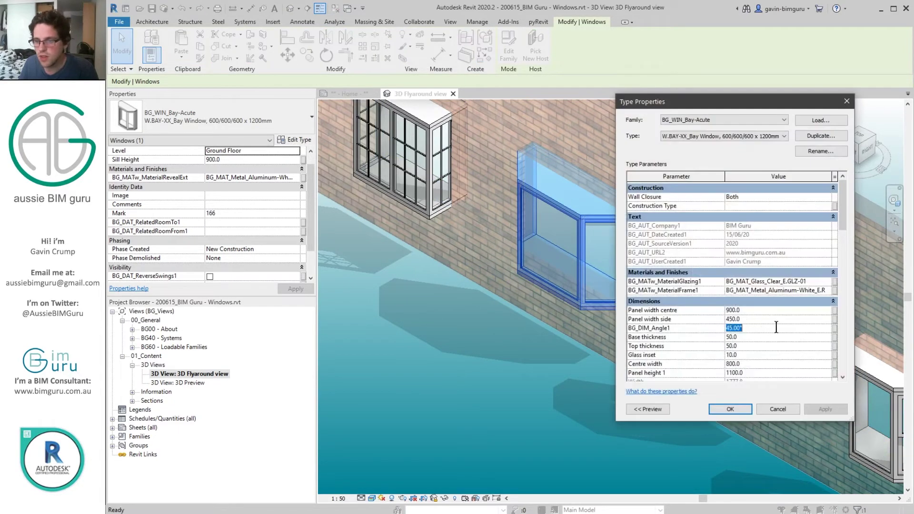
text(60)
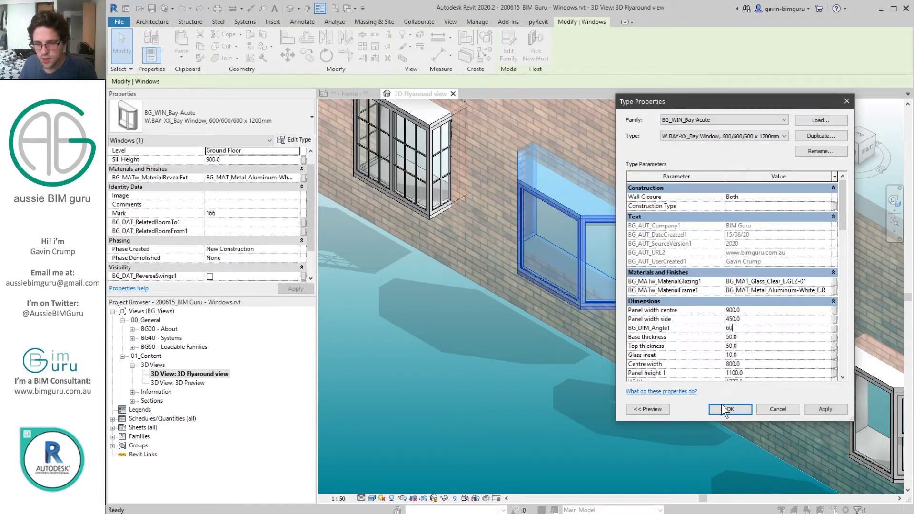
click(730, 409)
key(Escape)
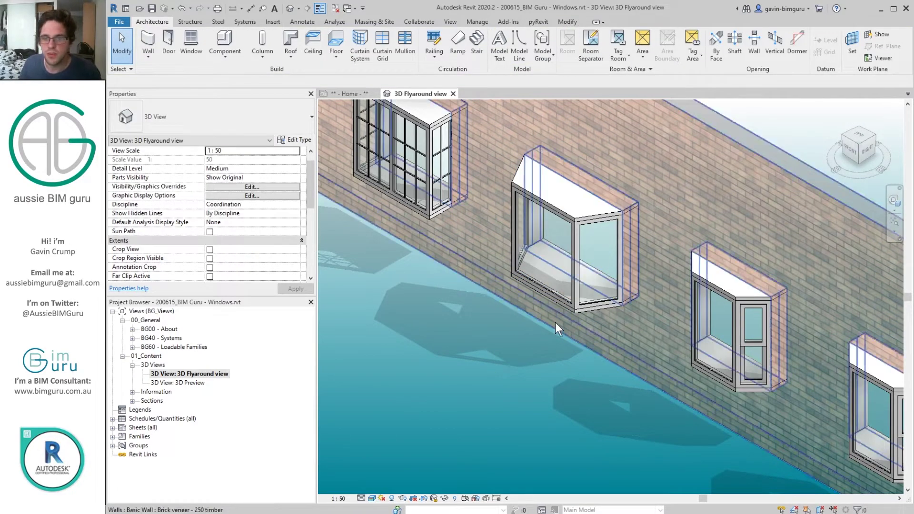
Step: Set the BG_WIN_Bay-45Deg window type's centre panel width to 900 and side panel width to 450, and deselect the window
middle_drag(542, 396, 348, 302)
click(545, 250)
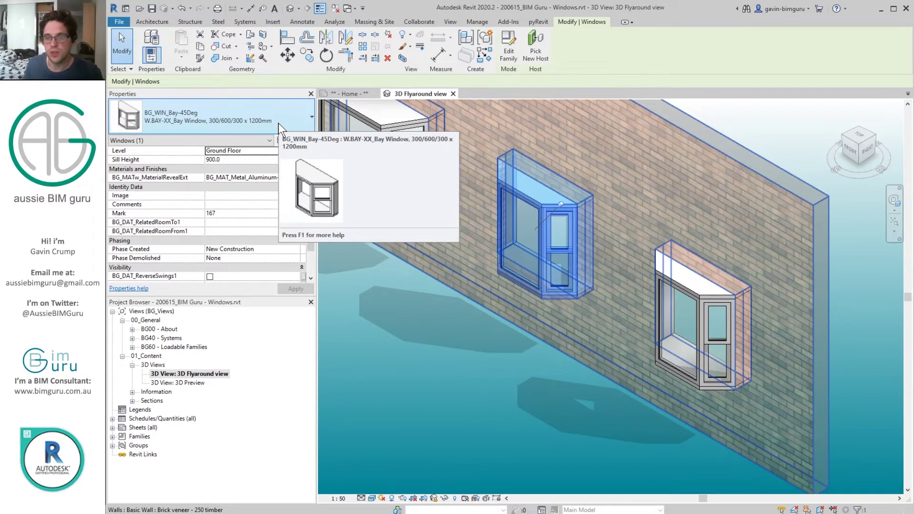
click(298, 141)
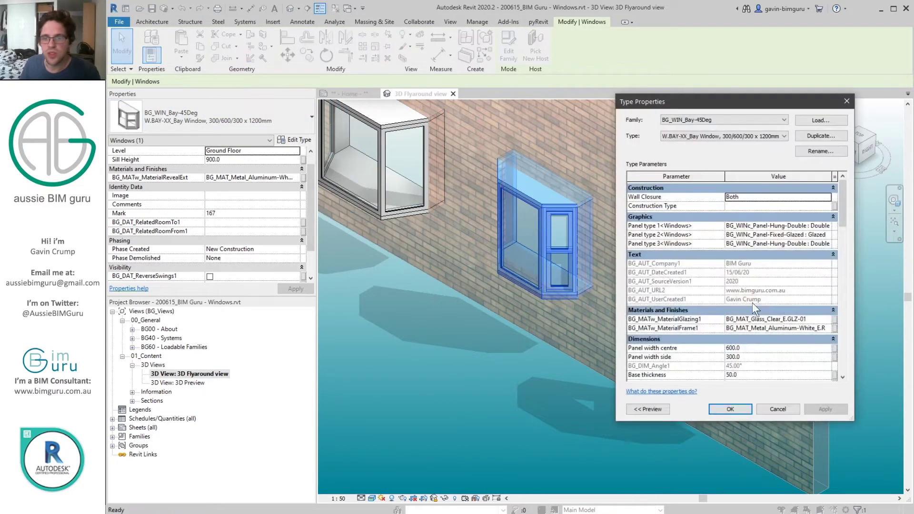
click(752, 349)
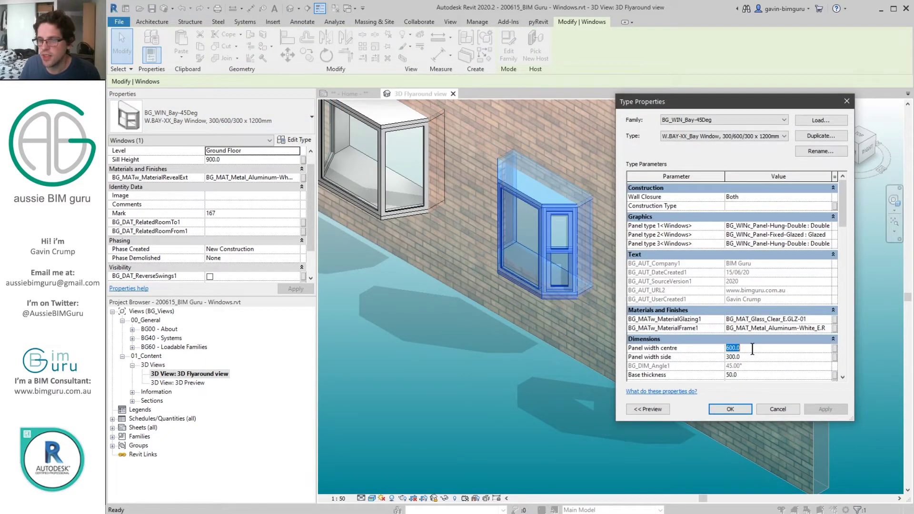
text(900)
click(753, 357)
text(45)
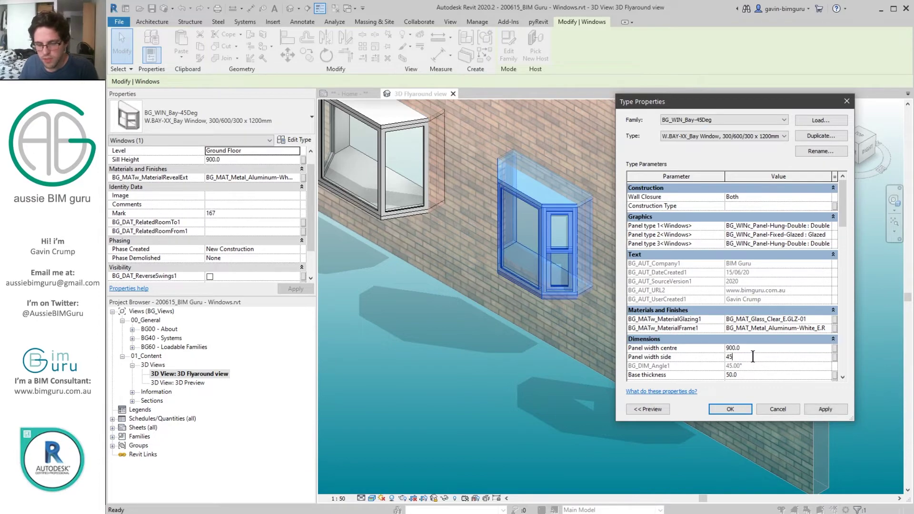
key(Return)
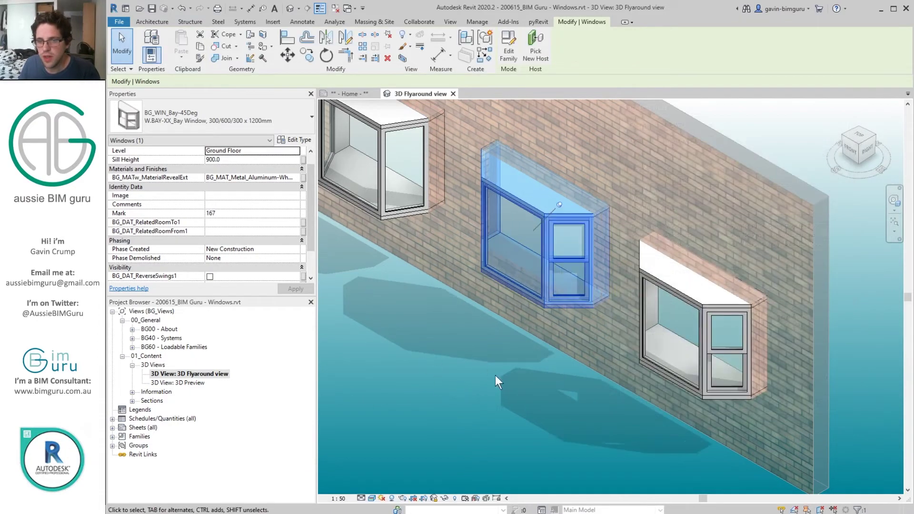
key(Escape)
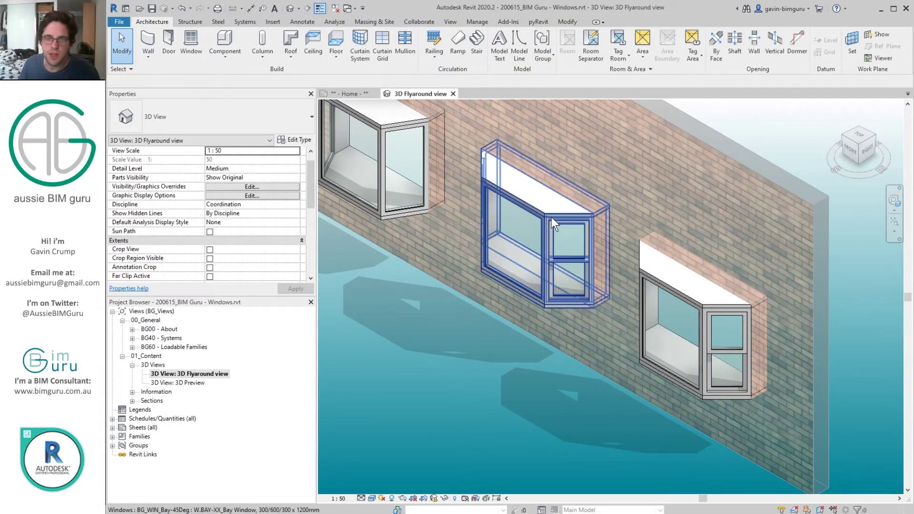
Step: Change Panel type 2 of the BG_WIN_Bay-45Deg type to BG_WINc_Panel-Fixed-Louvred : Louvred, 100mm and deselect the window
click(556, 258)
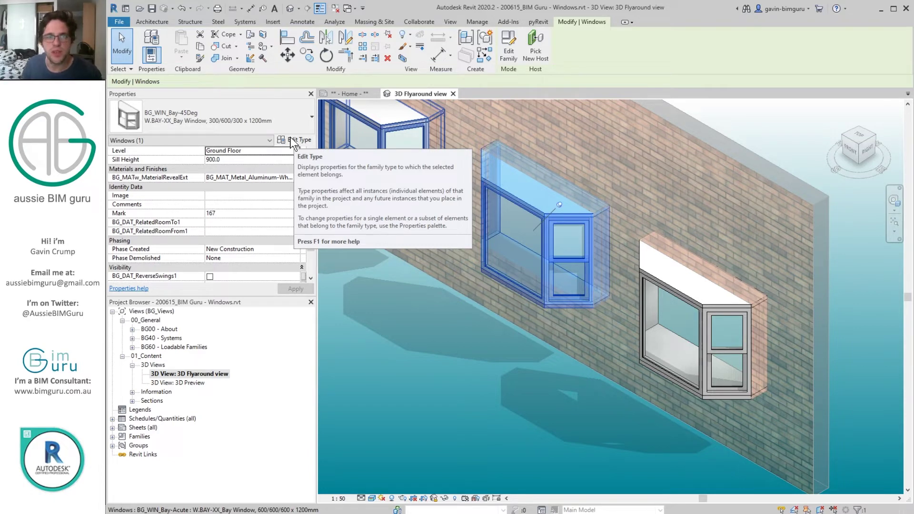
click(297, 141)
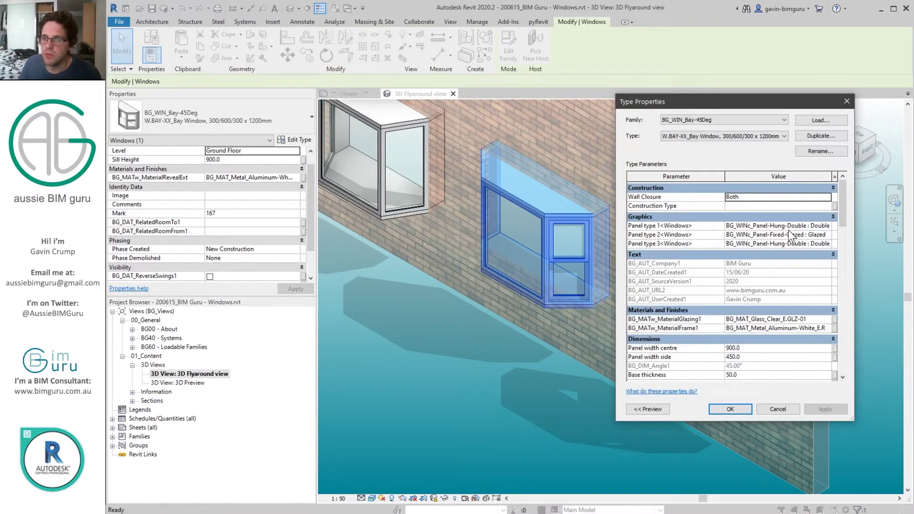
click(826, 232)
text(louv)
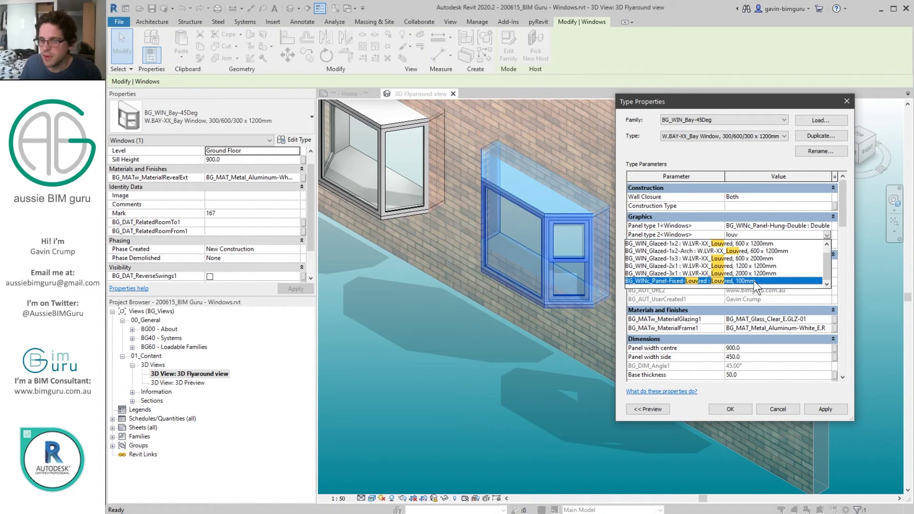
click(753, 280)
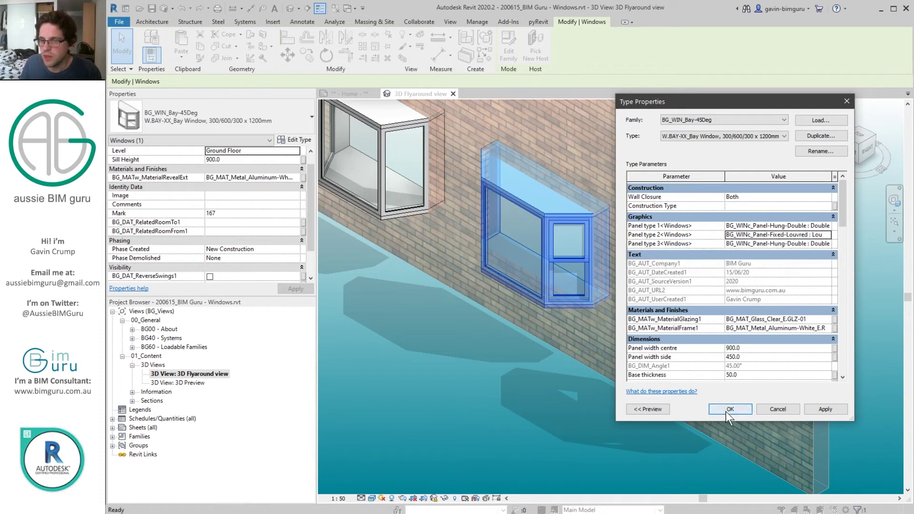
key(Return)
click(481, 348)
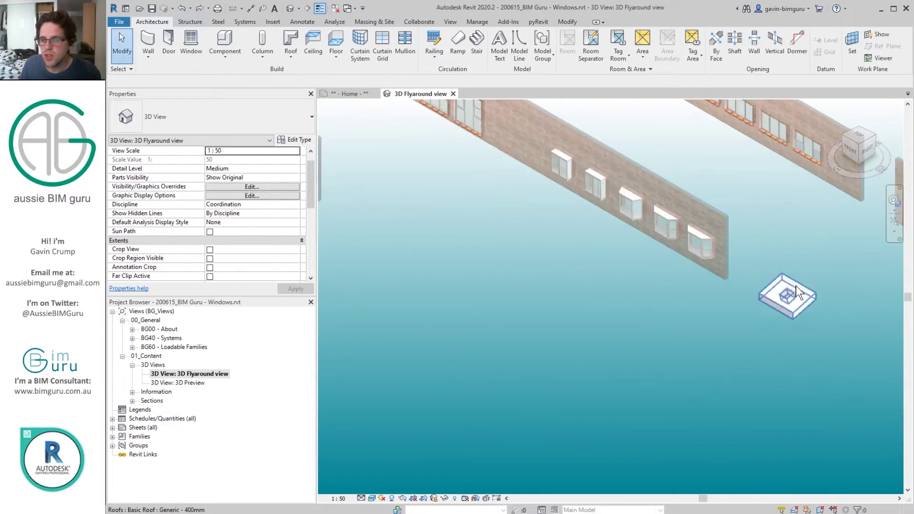
Step: Place a second BG_WIN_Skylight-Type1 skylight on the roof slab beside the existing one
click(634, 252)
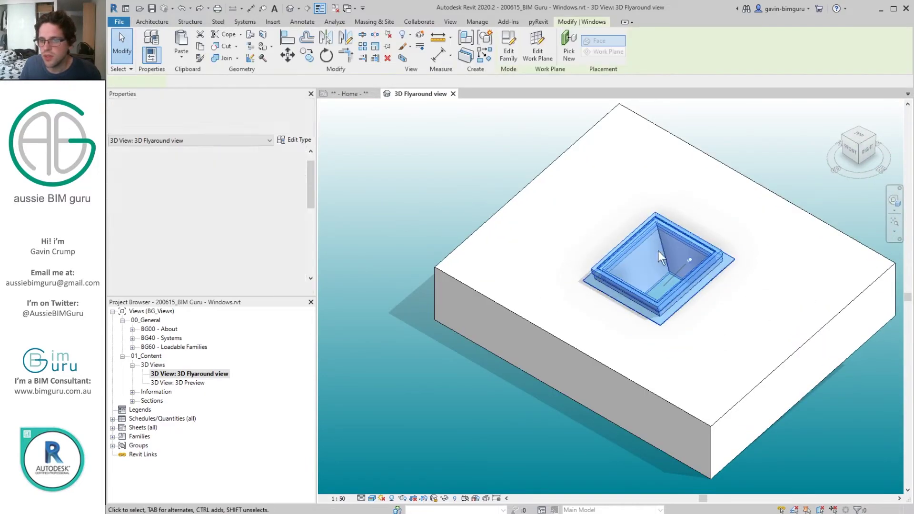
right_click(646, 223)
click(724, 332)
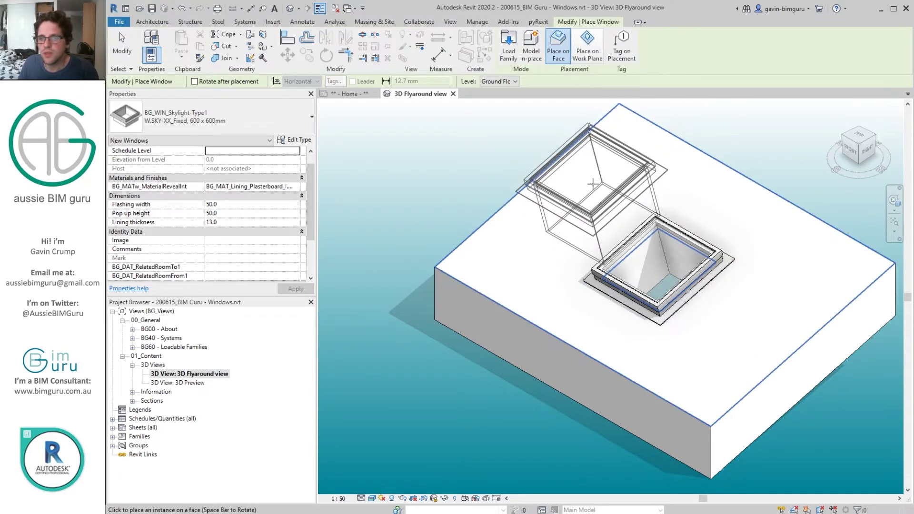
key(Escape)
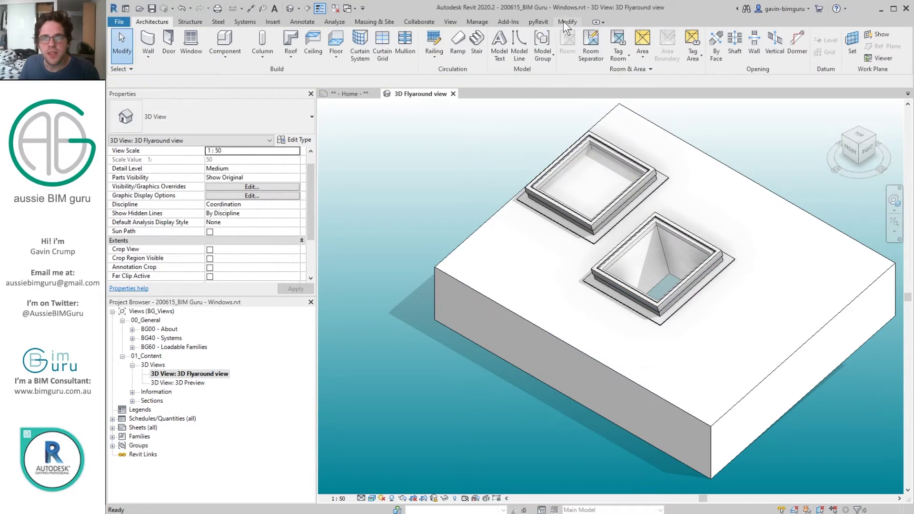
Step: Cut the roof slab with the newly placed skylight
click(219, 46)
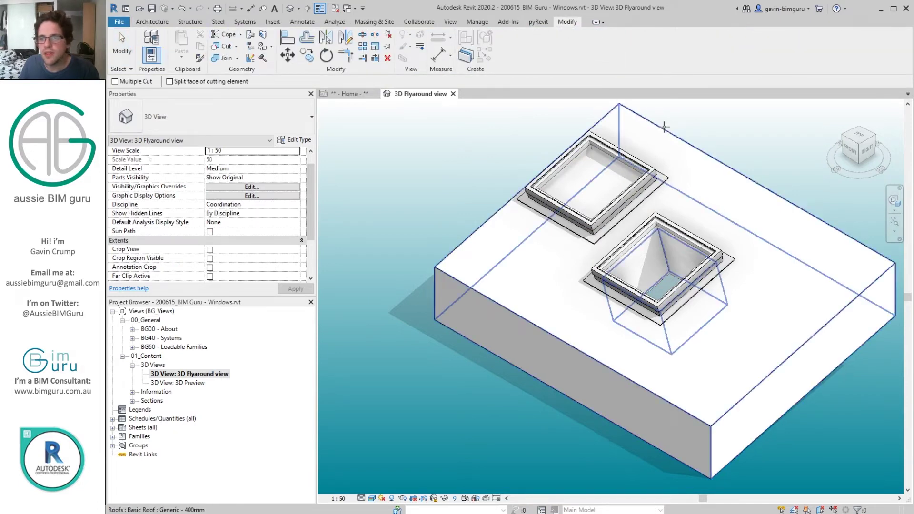
click(643, 154)
click(644, 162)
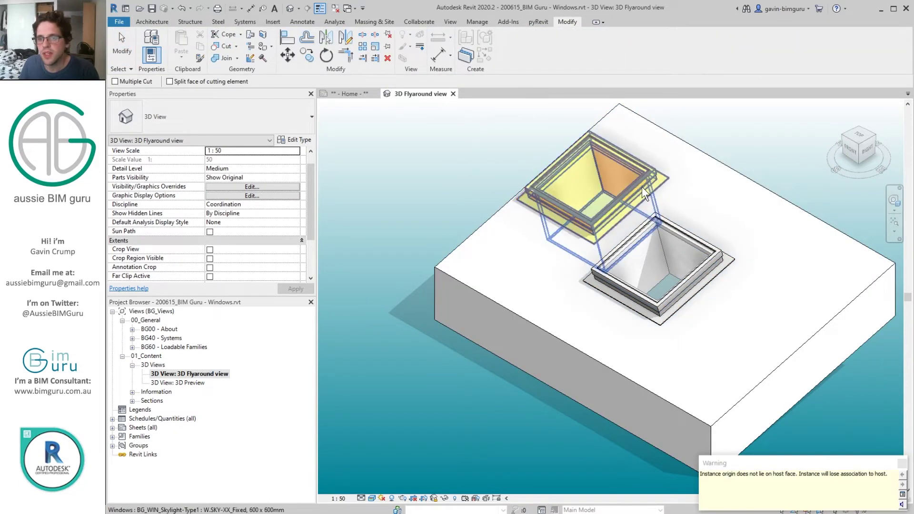
key(Escape)
Step: Set the new skylight's BG_DIM_Depth1 to 900 and deselect it
click(613, 198)
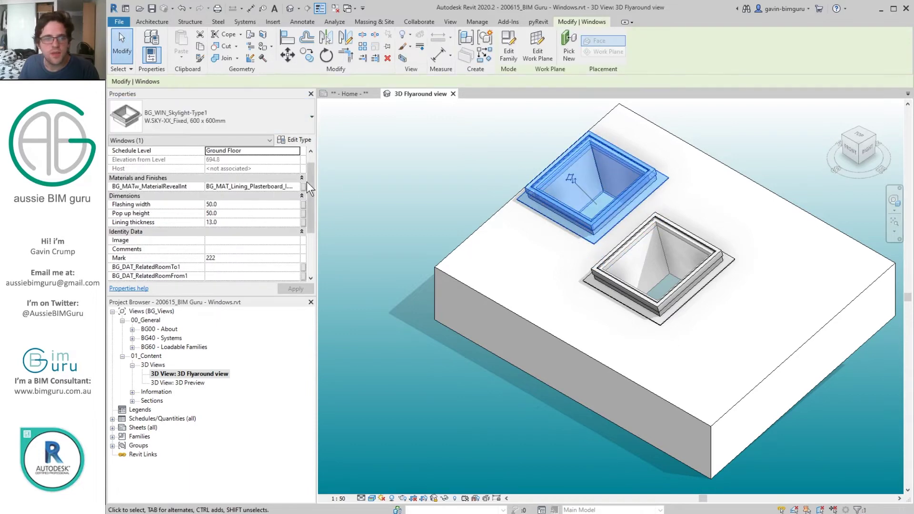
scroll(305, 236, down, 3)
click(242, 257)
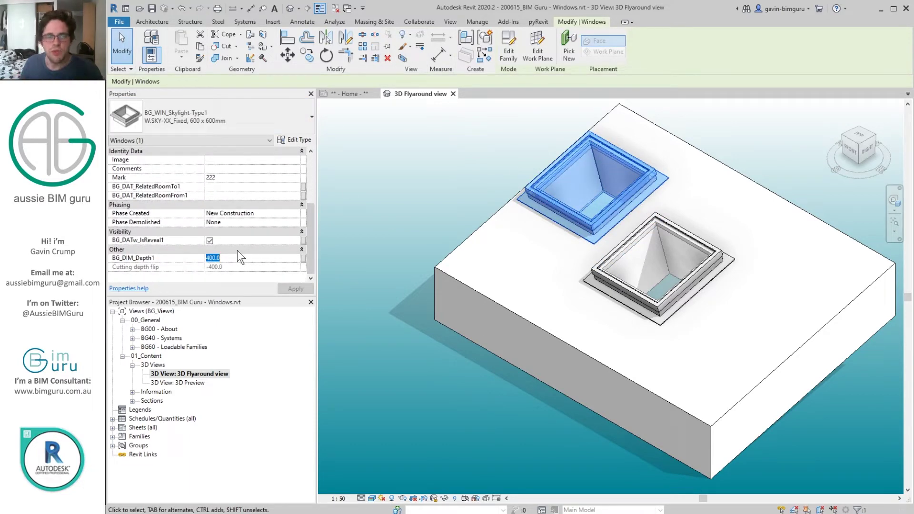
text(900)
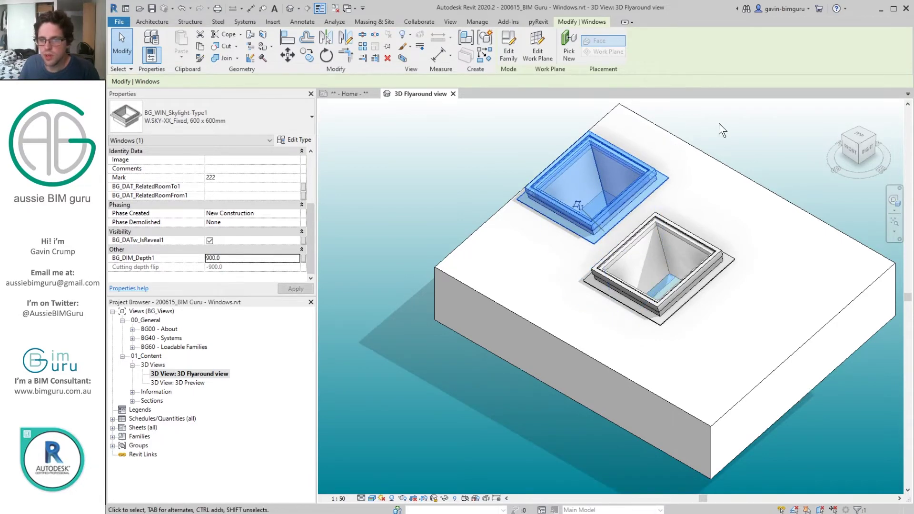
key(Escape)
Step: Set the height of the W.SKY-XX_Fixed, 600 x 600mm skylight type to 900 and deselect the skylight
scroll(602, 190, down, 3)
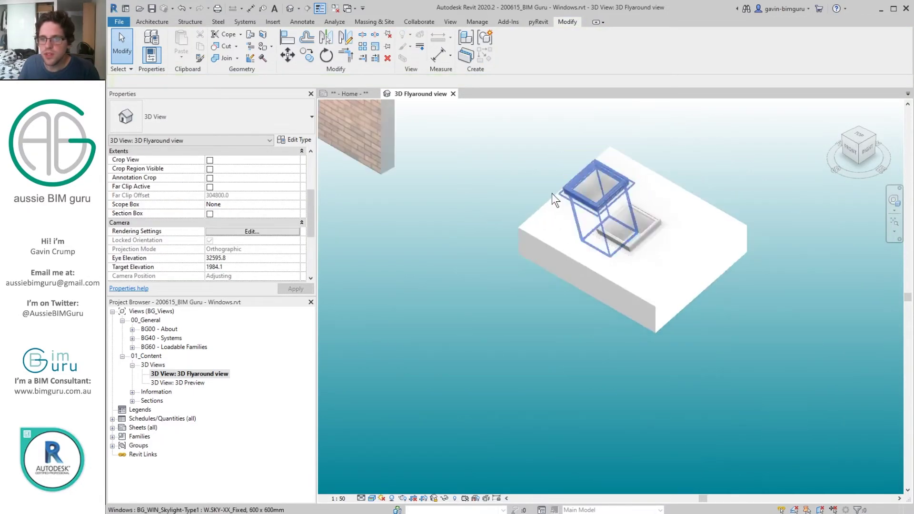
click(622, 196)
click(294, 140)
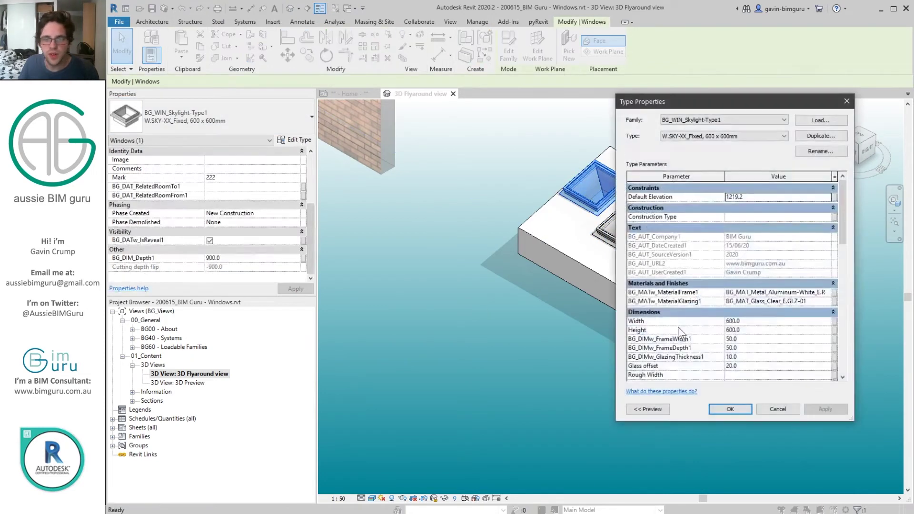
click(732, 330)
text(900)
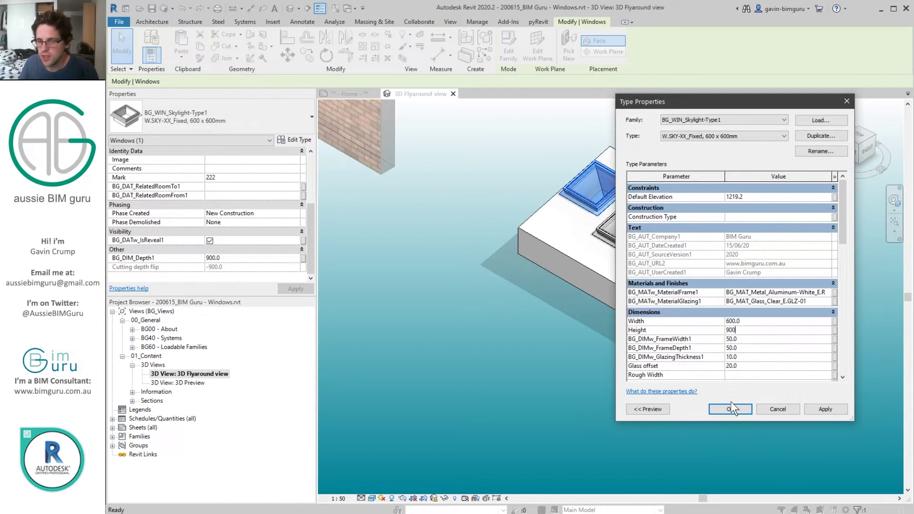
click(731, 408)
key(Escape)
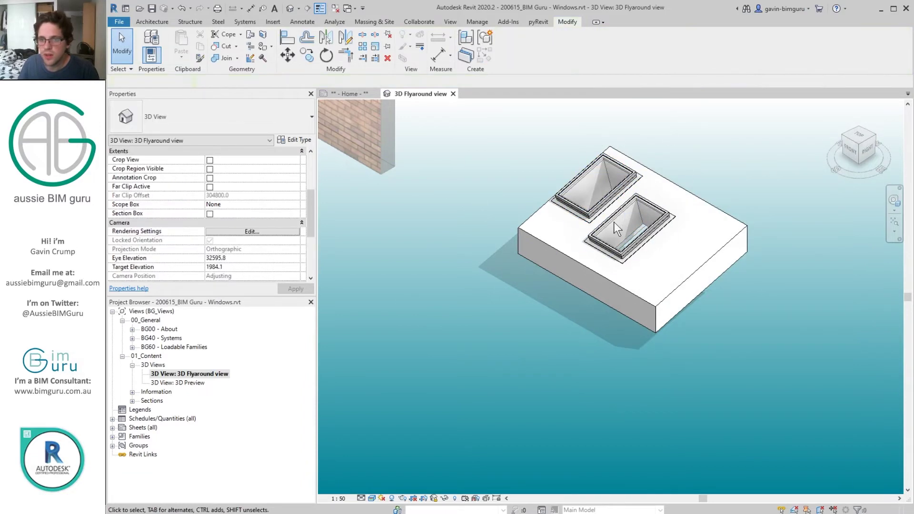
Step: Delete the BG_WIN_Glazed-Corner-Type1 window from its brick corner wall
scroll(621, 187, down, 6)
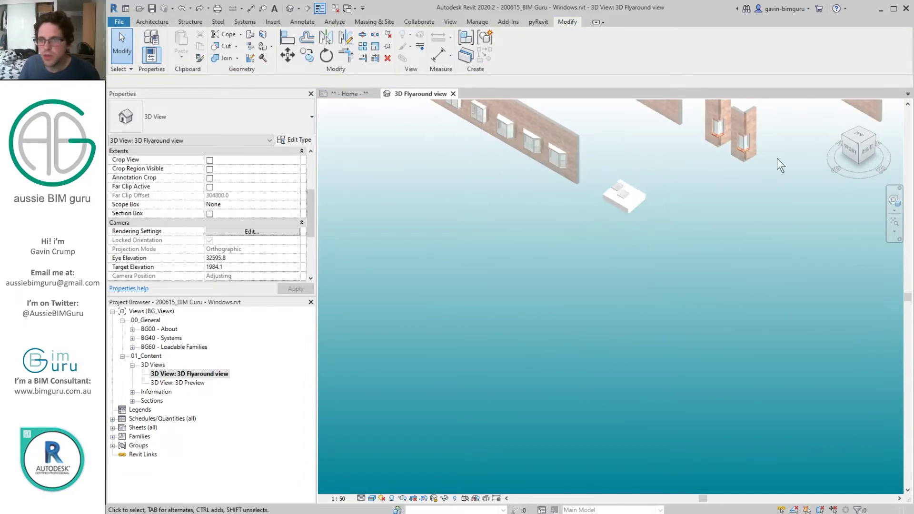
scroll(633, 249, up, 5)
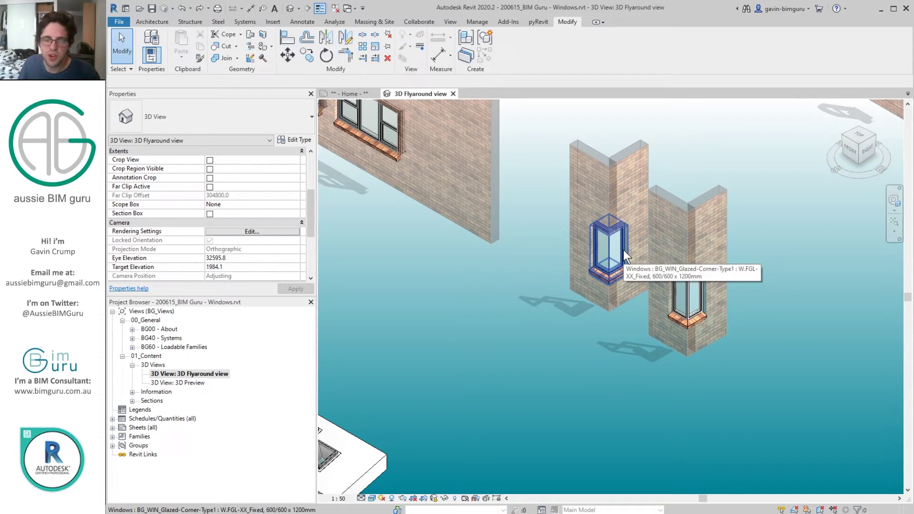
click(621, 256)
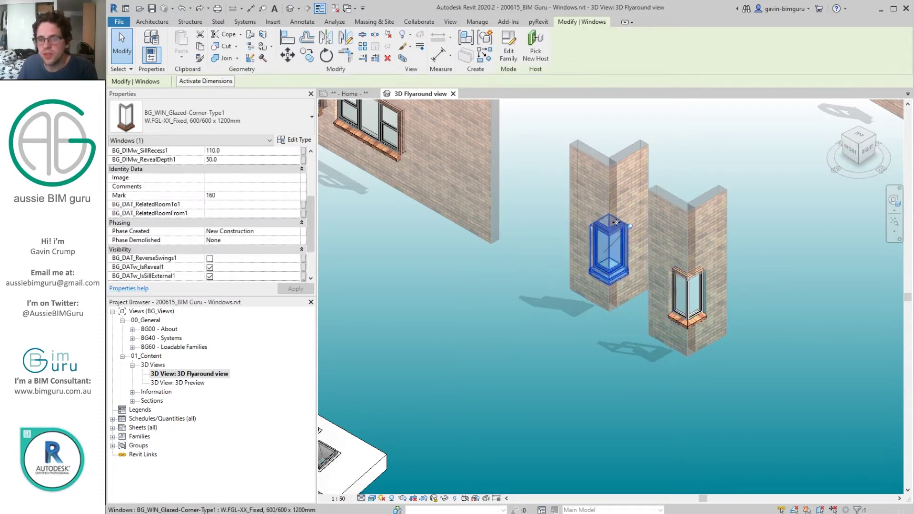
key(Delete)
Step: Place a window similar to BG_WIN_Glazed-Corner-Type2 on the brick corner wall that has no window
click(702, 286)
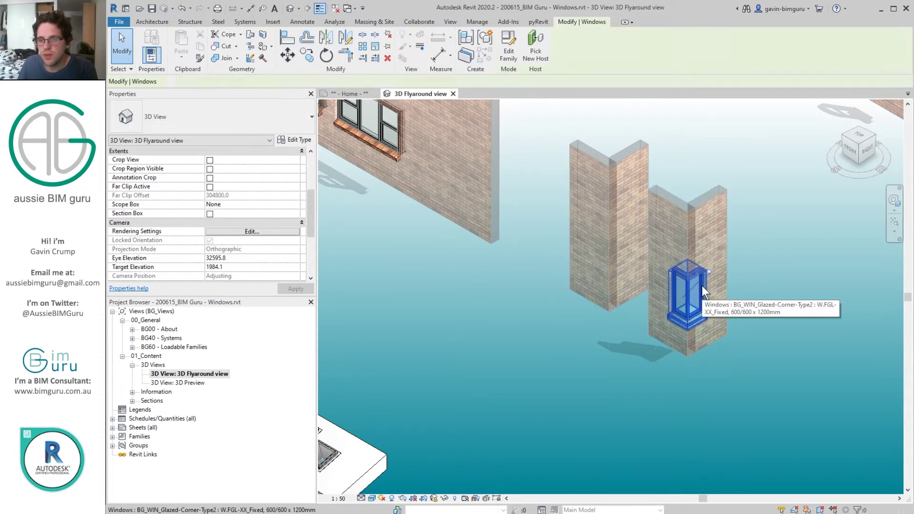
right_click(710, 281)
click(755, 345)
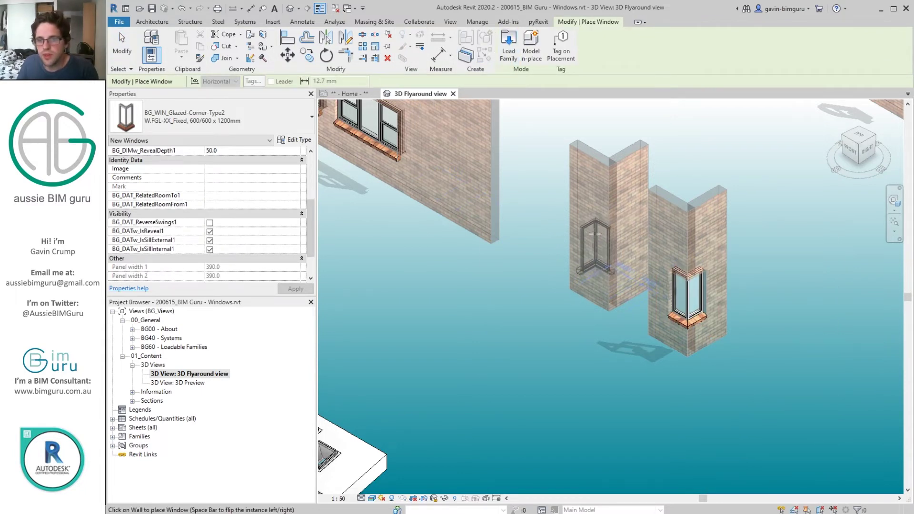
click(596, 262)
key(Escape)
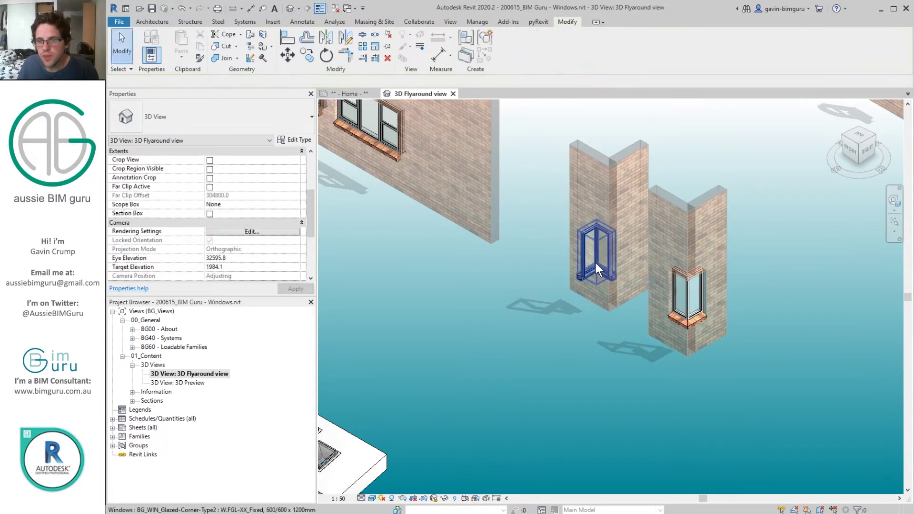
Step: Flip the new corner window's orientation and move it along the wall towards the corner
key(space)
scroll(603, 254, up, 3)
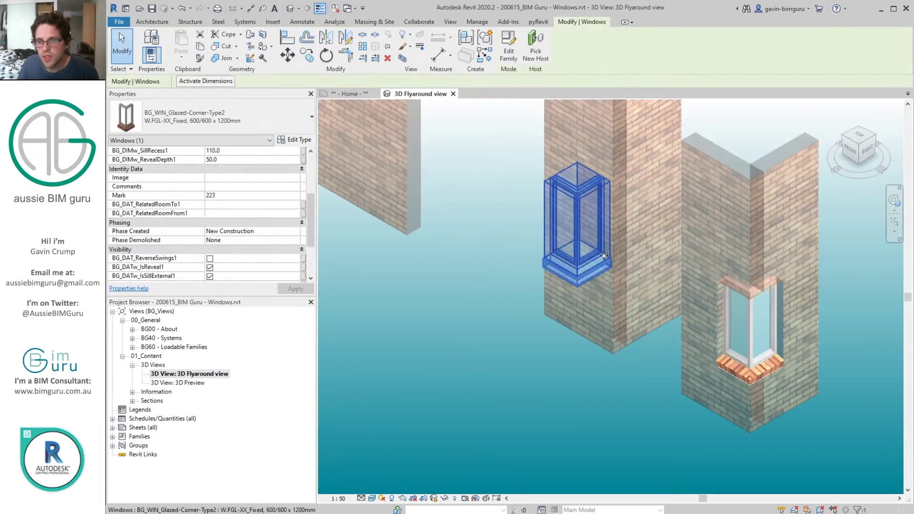
drag(578, 267, 600, 278)
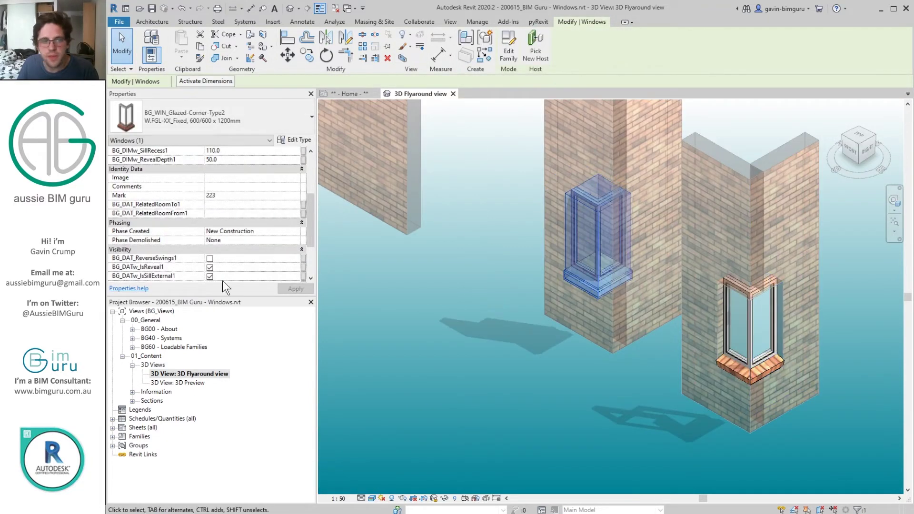
Step: Open the Content View floor plan from the Information group of 01_Content views
double_click(181, 347)
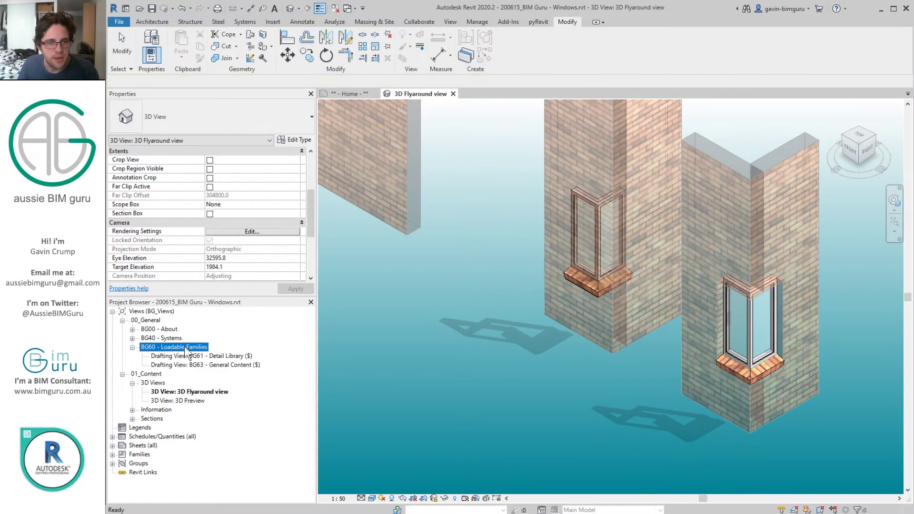
click(158, 410)
double_click(158, 410)
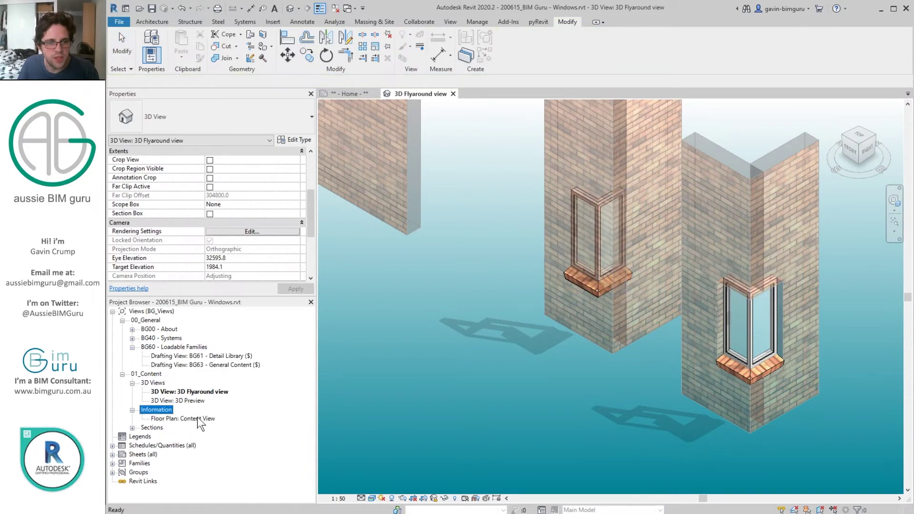
click(199, 417)
double_click(199, 418)
Step: Examine the 1x1 Windows row of the plan, continuing along to the Unique Variants and Sill Controls sections
click(490, 293)
scroll(618, 450, up, 3)
scroll(643, 399, up, 3)
middle_drag(644, 398, 663, 119)
middle_drag(580, 208, 589, 309)
scroll(450, 136, up, 5)
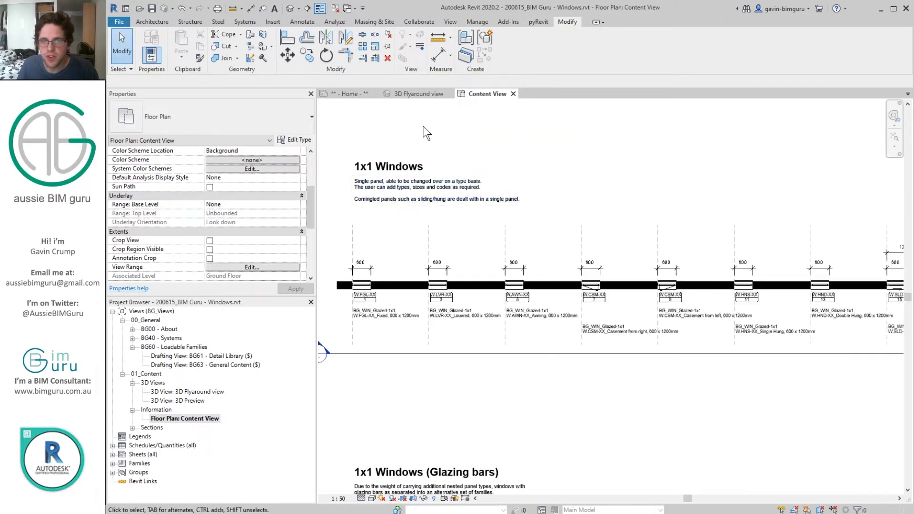
middle_drag(622, 224, 419, 212)
middle_drag(747, 259, 364, 210)
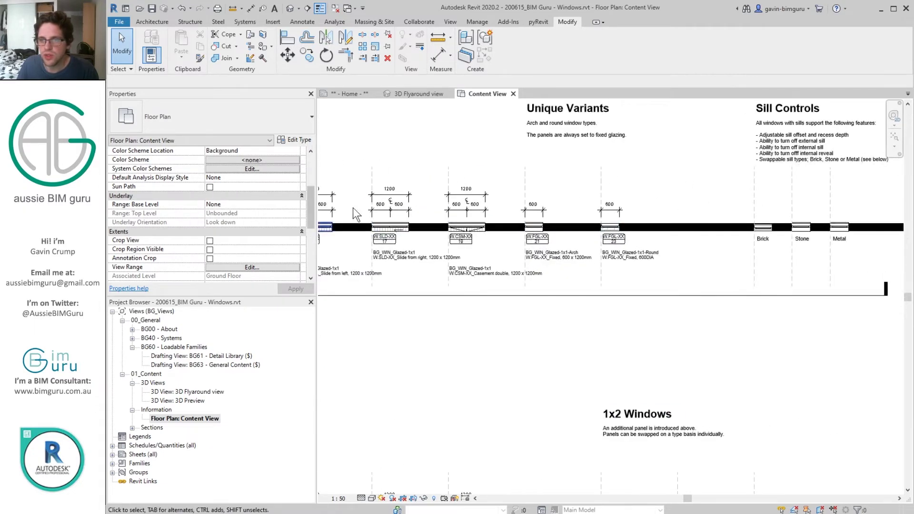
Step: Move the BG_WIN_Glazed-Corner-Type2 window in the Content View plan so it lines up with the wall's outer corner
middle_drag(664, 202, 545, 265)
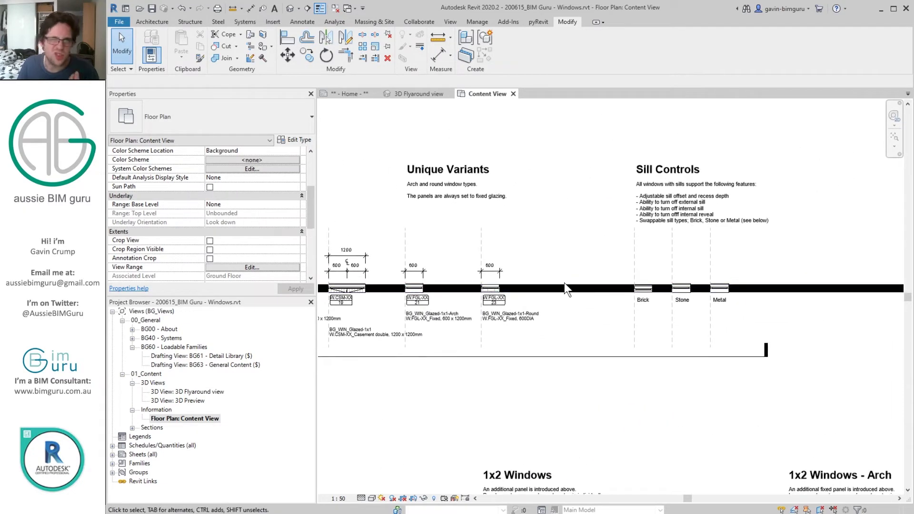
scroll(587, 255, down, 2)
middle_drag(689, 370, 455, 124)
middle_drag(631, 481, 564, 310)
scroll(533, 252, up, 5)
scroll(529, 241, up, 2)
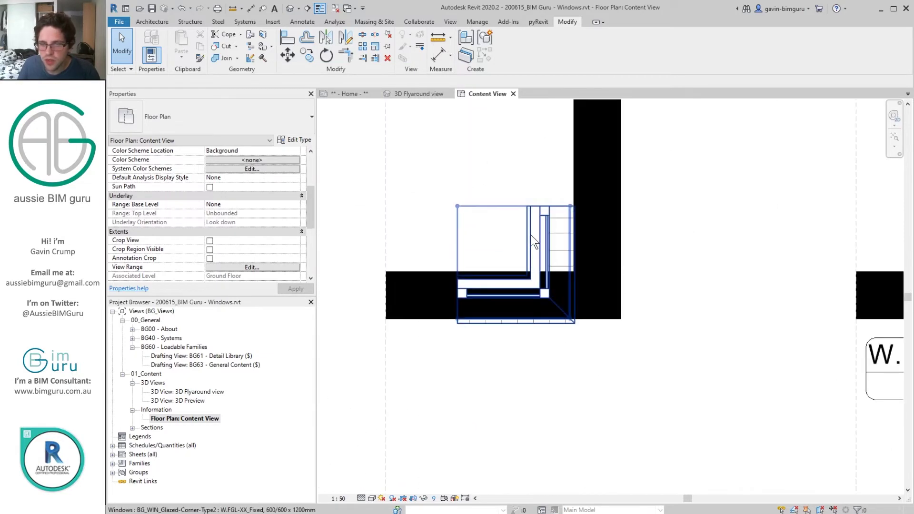
click(531, 235)
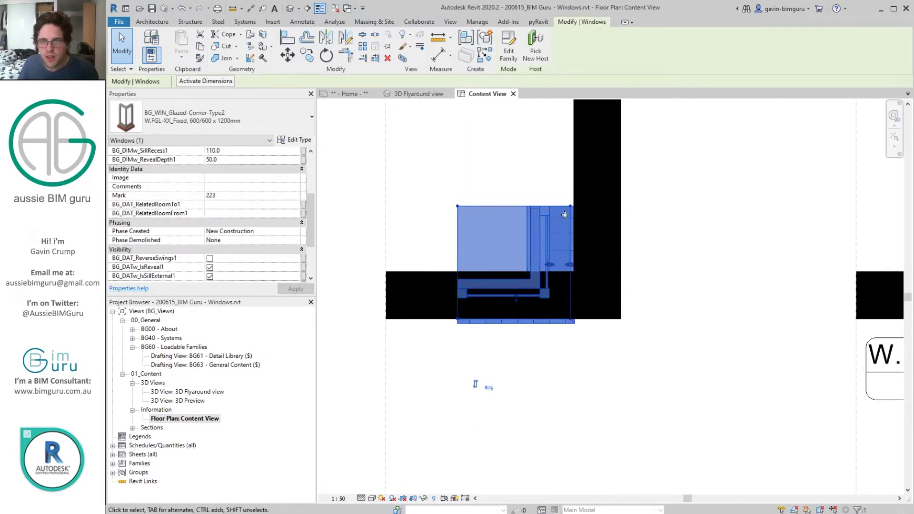
scroll(564, 214, up, 2)
key(m)
key(v)
click(578, 196)
click(687, 194)
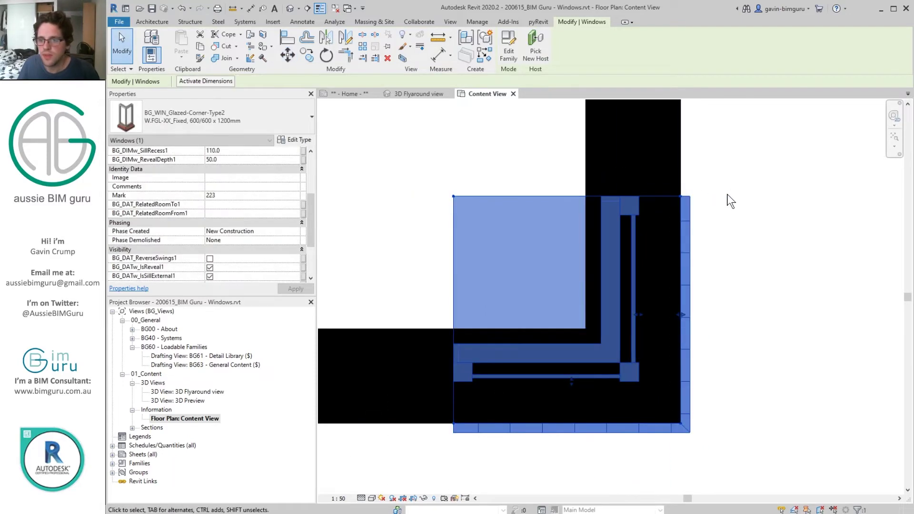
key(Escape)
Step: Open the default 3D view and use Cut Geometry to cut both brick corner walls with the new corner window
click(287, 10)
scroll(698, 363, up, 10)
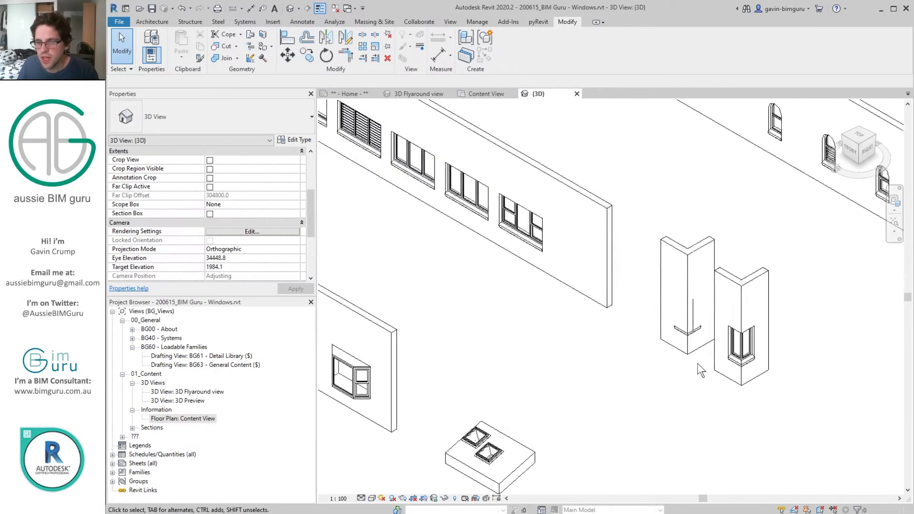
click(227, 50)
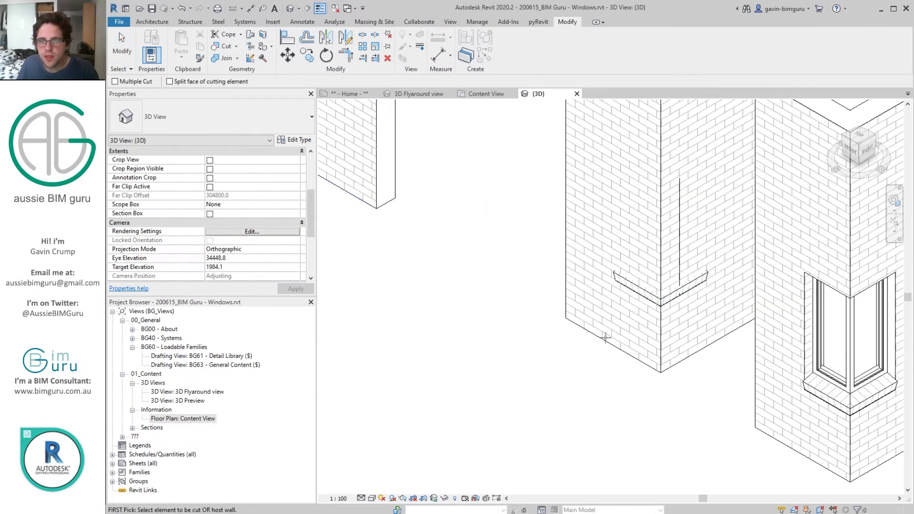
click(606, 338)
click(633, 286)
click(724, 328)
click(702, 281)
key(Escape)
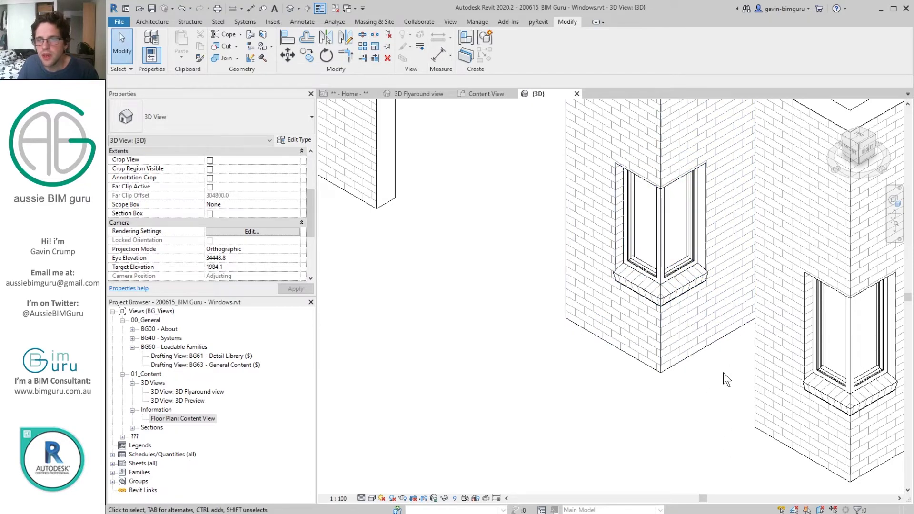
Step: Set the new corner window's outer sill type to BG_WIN_Sill-Metal-Type2 (W.SIL-03, Metal, 25mm Lip, 15 Degrees)
click(701, 274)
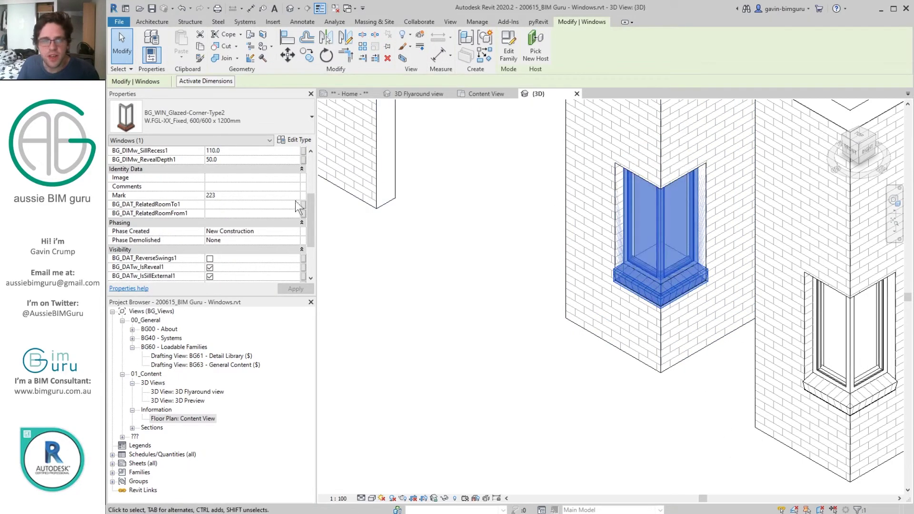
scroll(311, 219, up, 3)
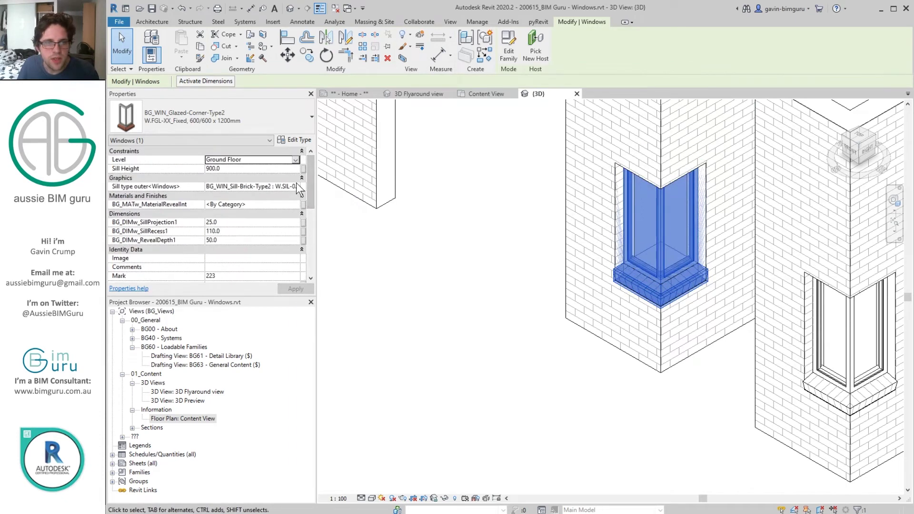
click(293, 182)
text(metal)
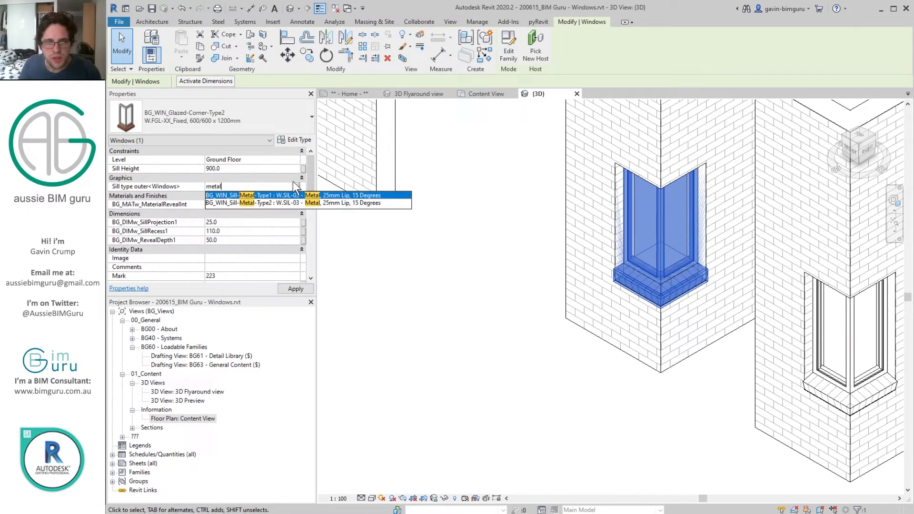
click(330, 201)
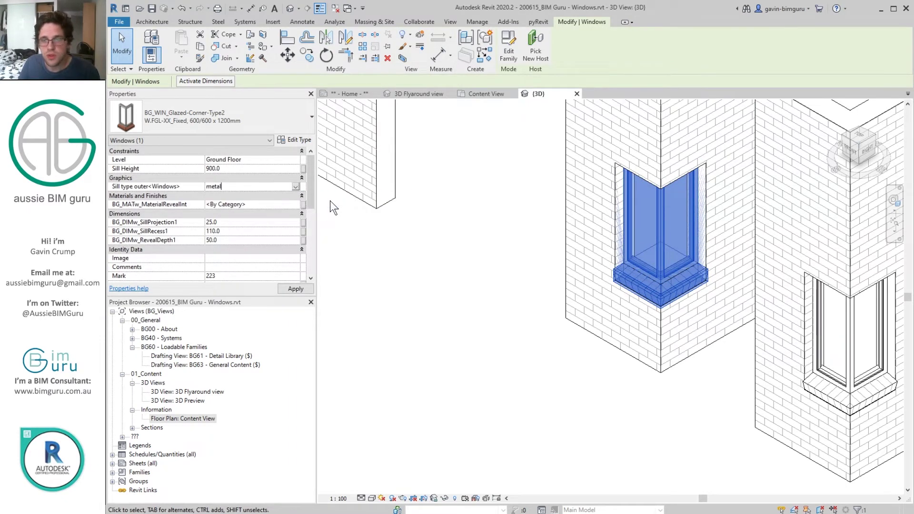
click(547, 234)
scroll(512, 286, down, 3)
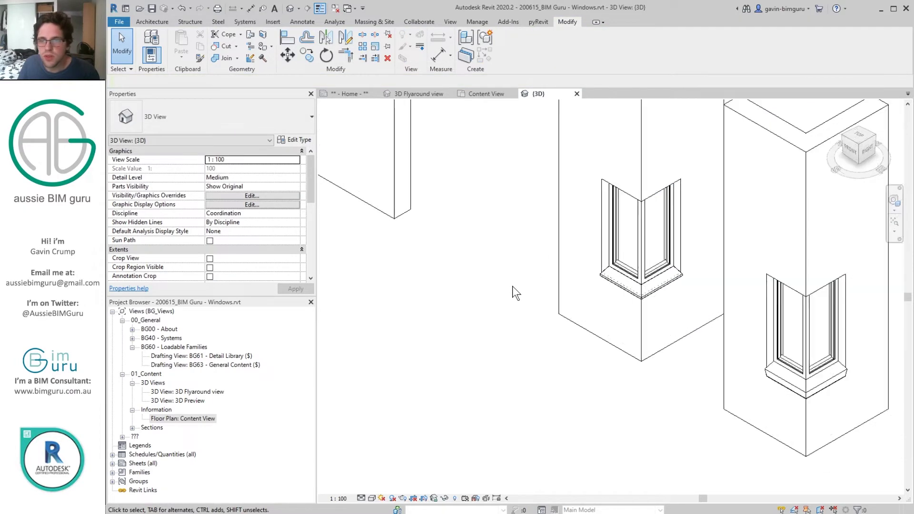
Step: In the corner window's type properties, set Panel type L1 to BG_WINc_Panel-Hung-Double : Double hung
scroll(628, 215, up, 5)
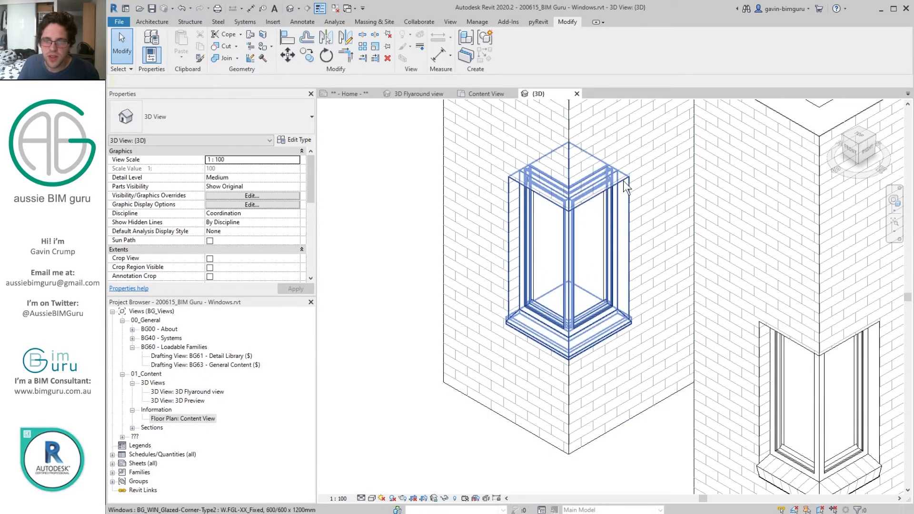
scroll(616, 215, down, 4)
middle_drag(695, 415, 574, 390)
scroll(547, 281, up, 3)
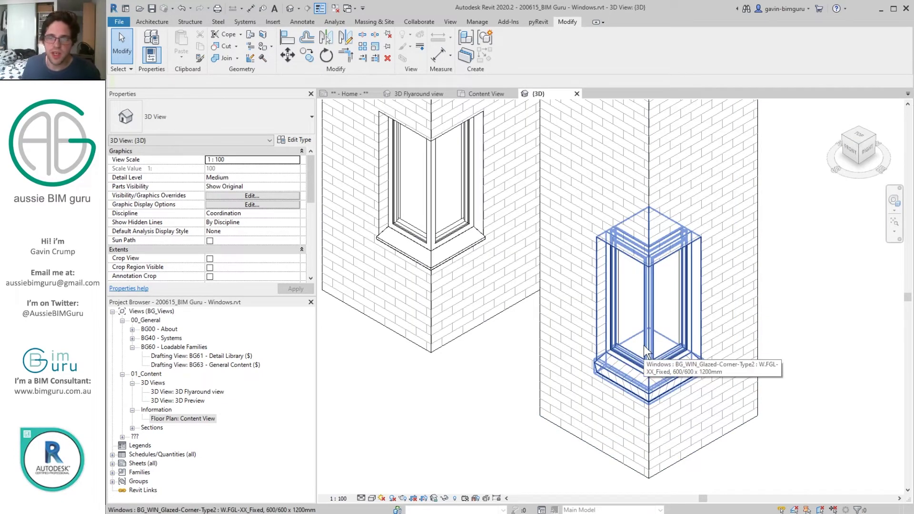
click(452, 233)
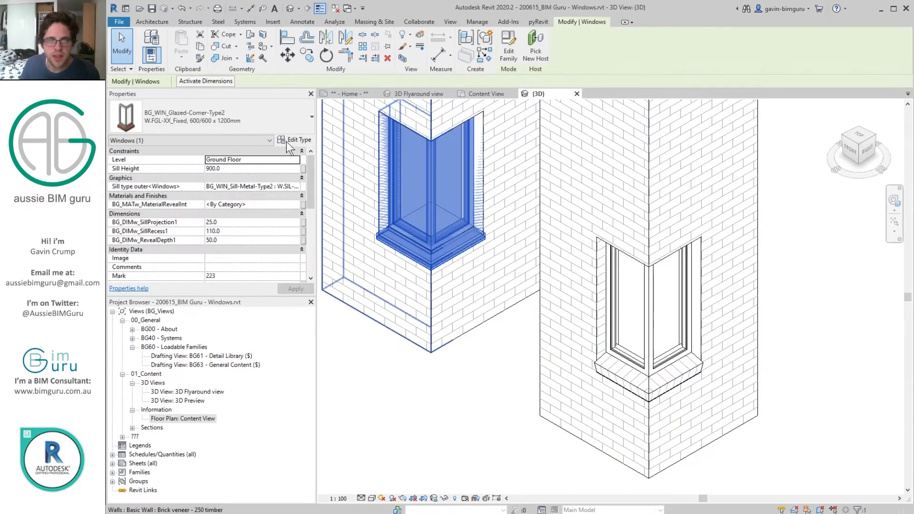
double_click(392, 136)
click(830, 226)
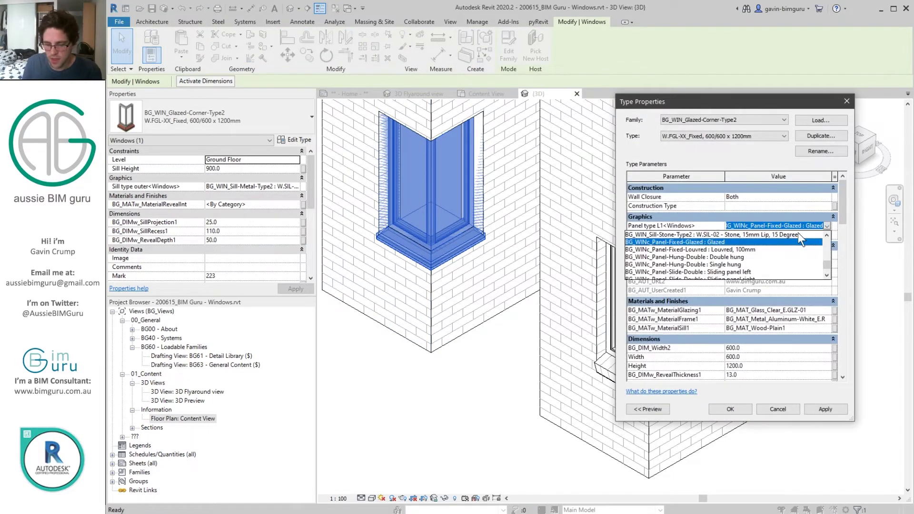
text(double)
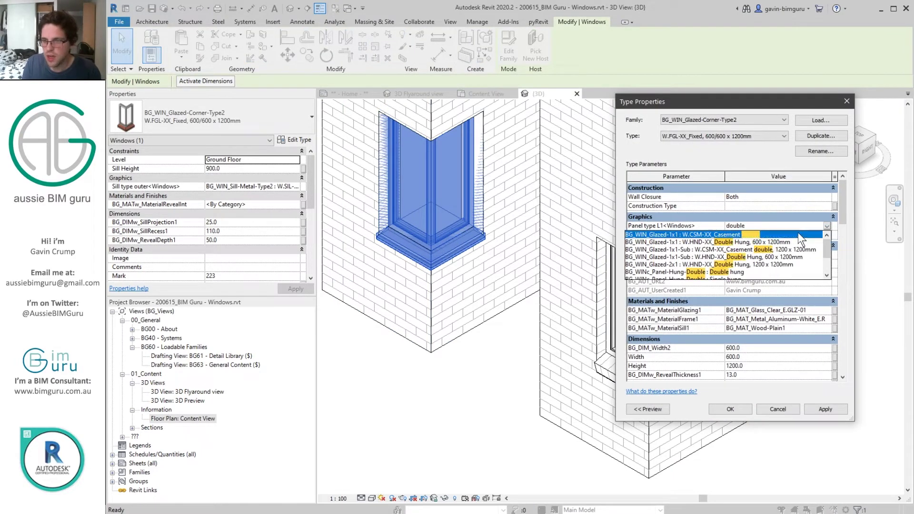
scroll(798, 233, down, 1)
click(747, 258)
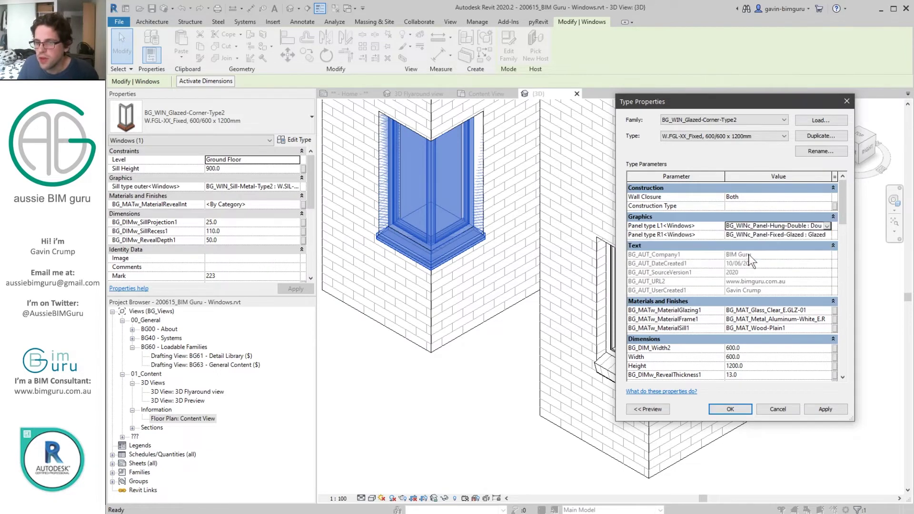
Step: Set Panel type R1 to BG_WINc_Panel-Swing-Single : Hopper and apply the type changes
click(824, 233)
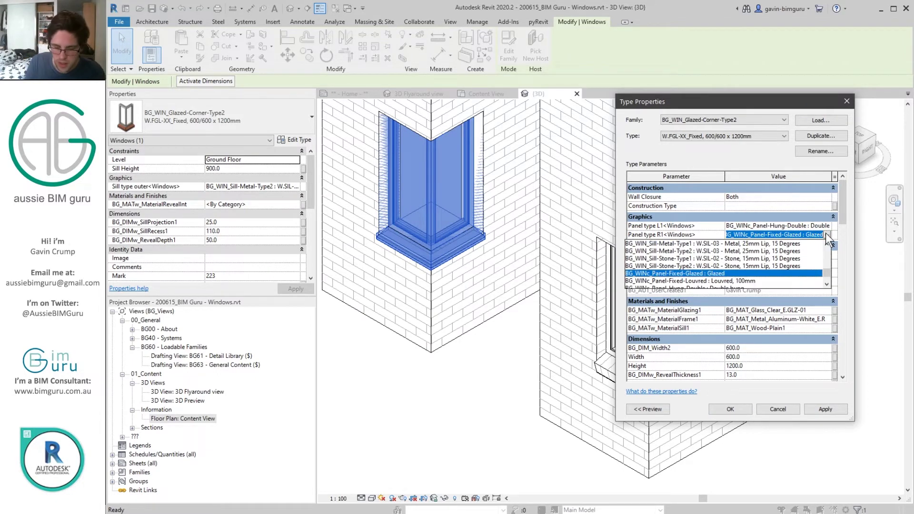
text(hopper)
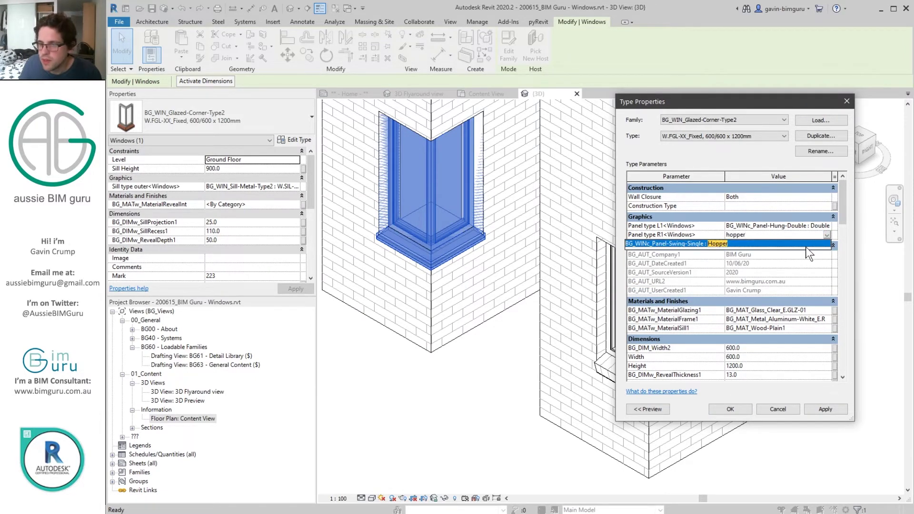
click(805, 247)
click(730, 409)
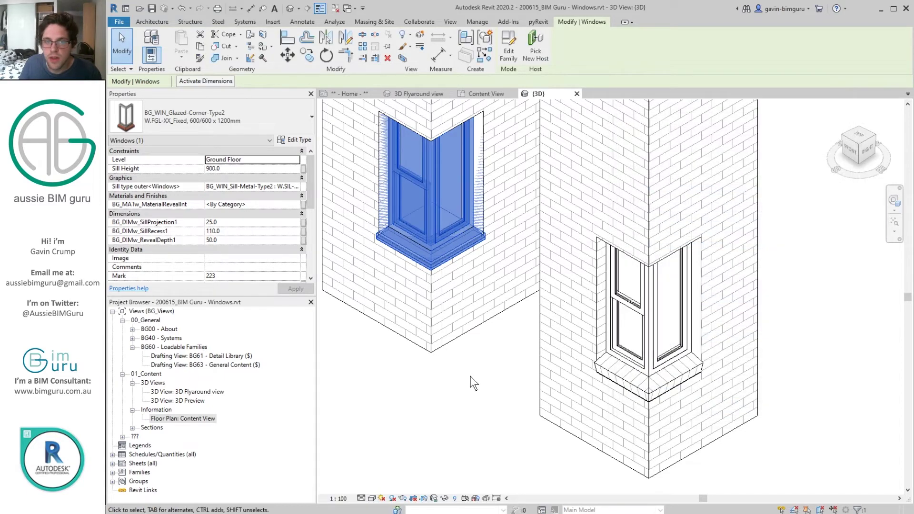
click(471, 383)
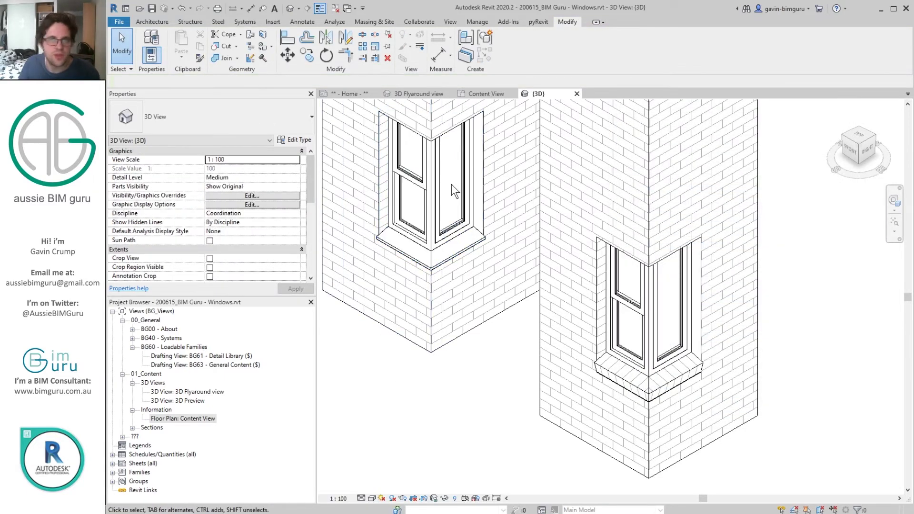
Step: Set BG_DIMd_Open3DWidth1 to 500 for the BG_DOR_Slide-Window-Single_R20 door at the far end of the sliding door wall
scroll(451, 184, down, 5)
middle_drag(447, 247, 788, 265)
scroll(709, 260, down, 3)
middle_drag(518, 271, 806, 374)
middle_drag(458, 340, 692, 390)
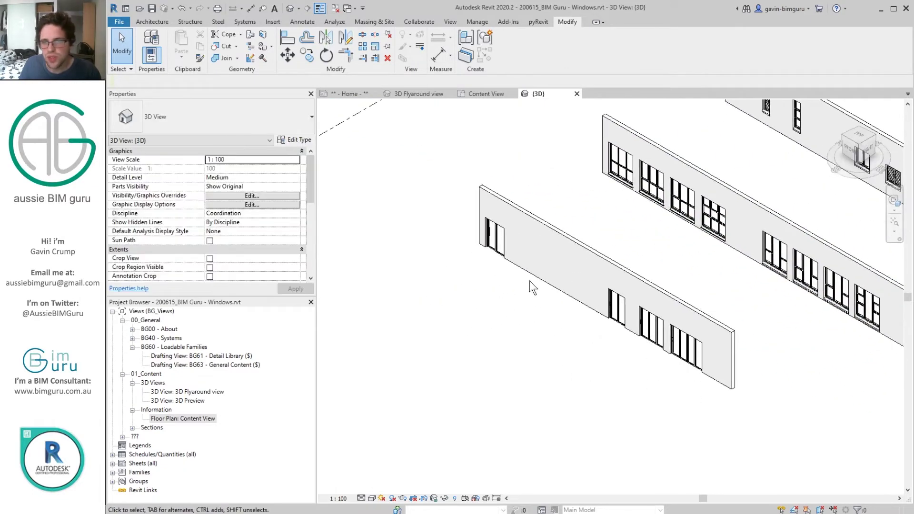
scroll(495, 237, up, 3)
scroll(495, 236, up, 5)
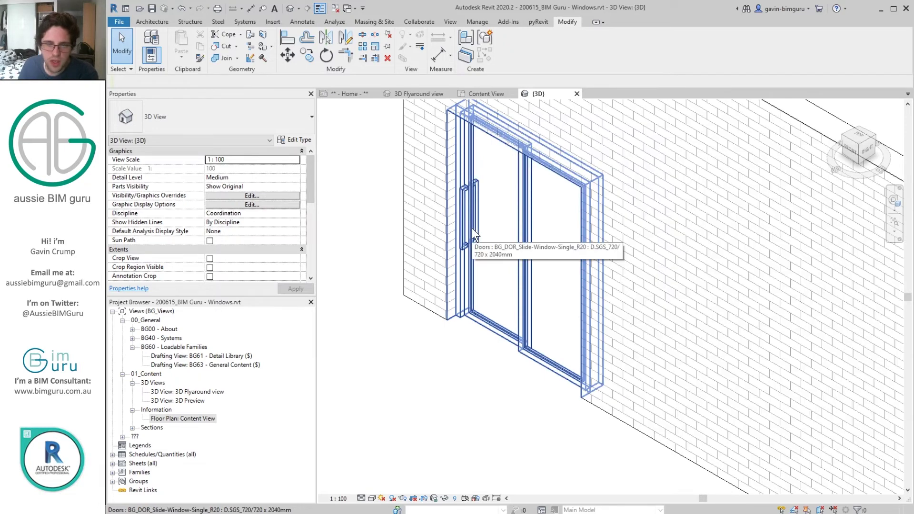
click(472, 228)
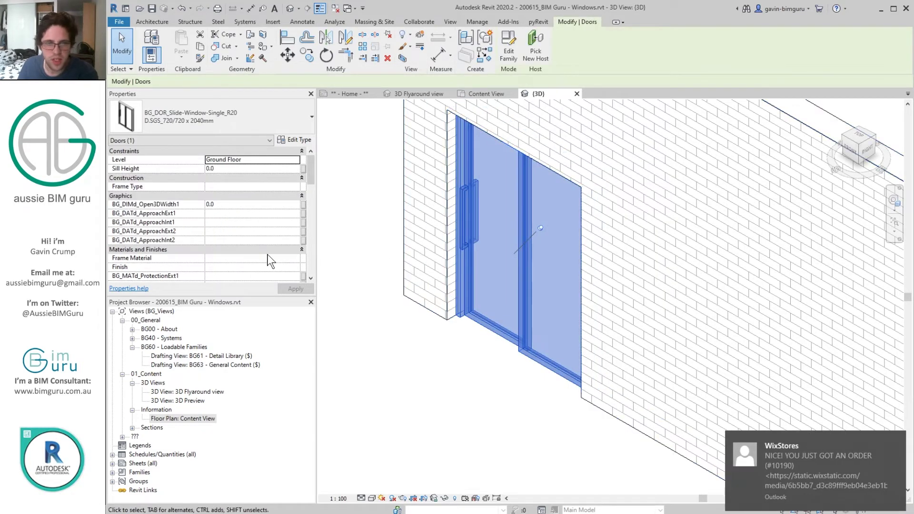
click(897, 438)
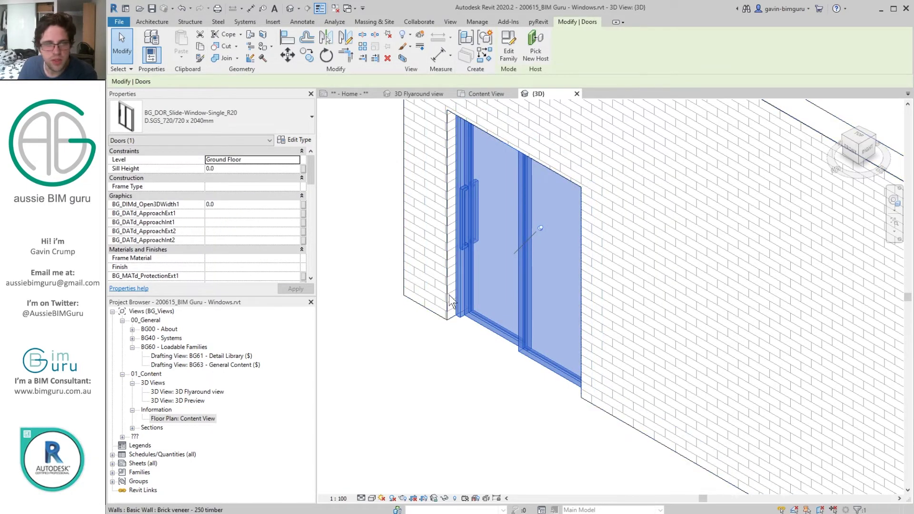
drag(308, 163, 310, 178)
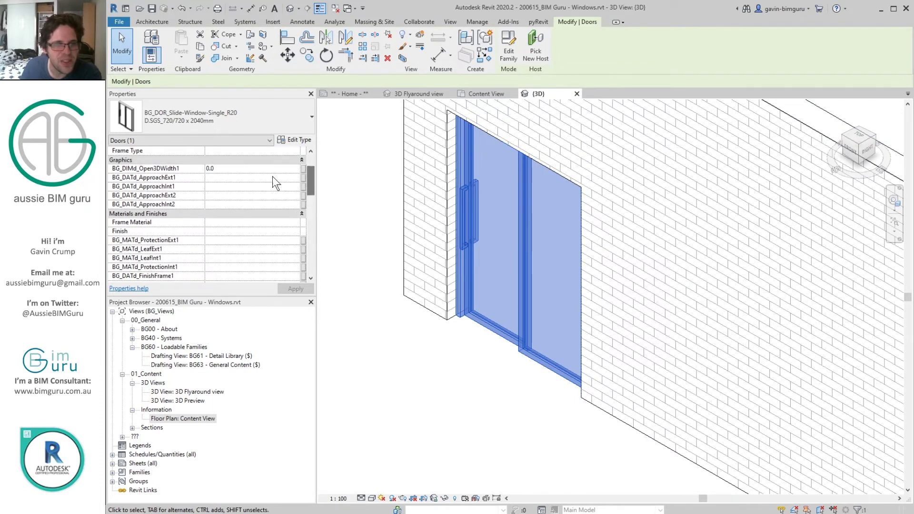
click(275, 172)
text(500)
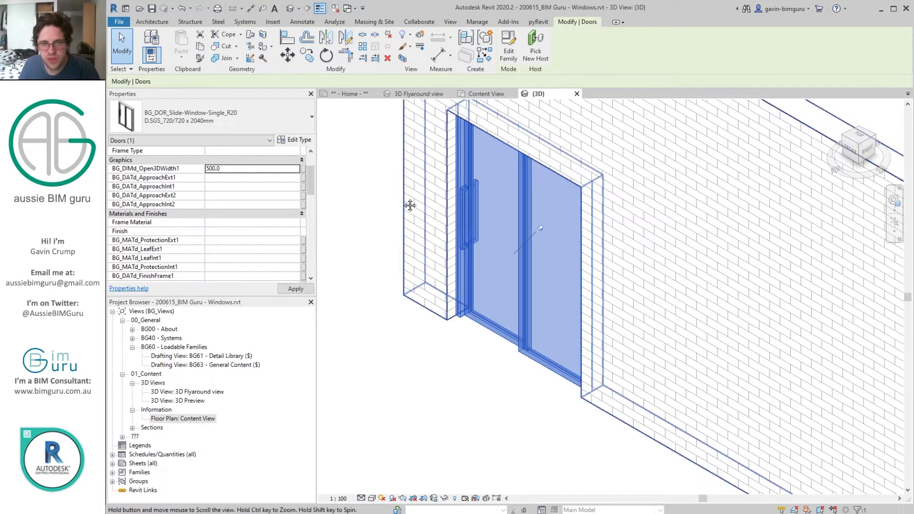
Step: Reset the sliding door's BG_DIMd_Open3DWidth1 to 0
key(Escape)
click(472, 202)
click(260, 168)
text(0)
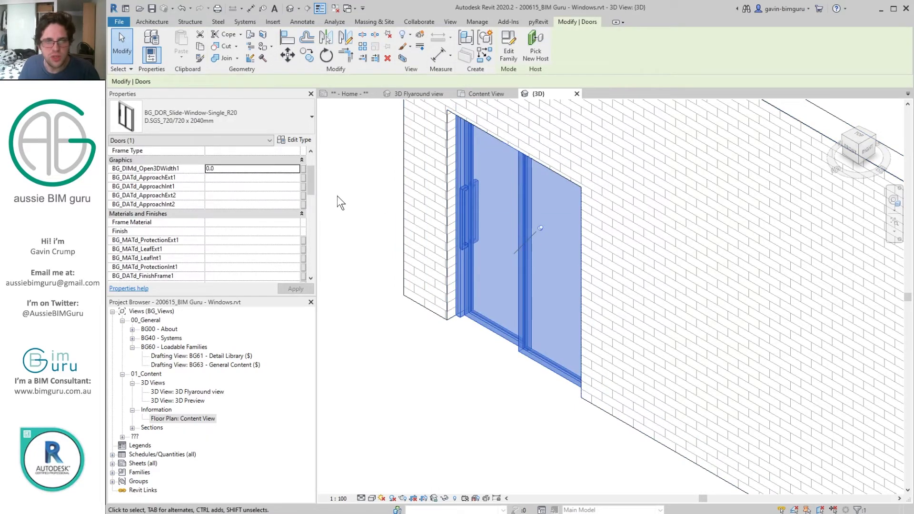
Step: Set the sliding door's BG_DIMd_FrameDepth1 to 100 and BG_DIMd_SillRecess1 to 50
drag(312, 175, 304, 203)
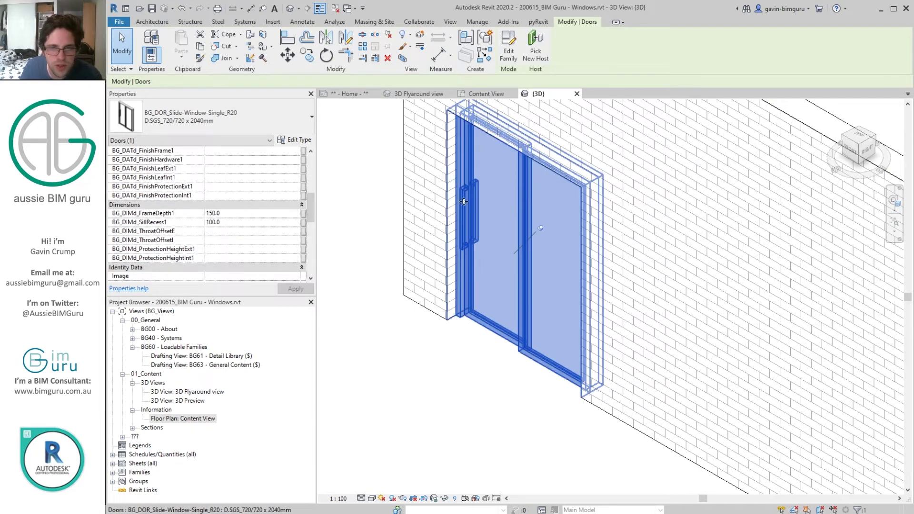
click(242, 214)
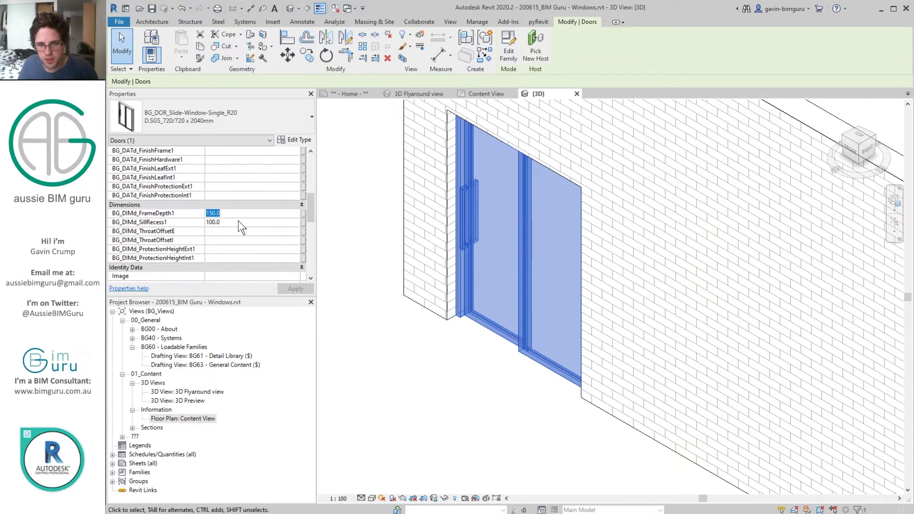
text(100)
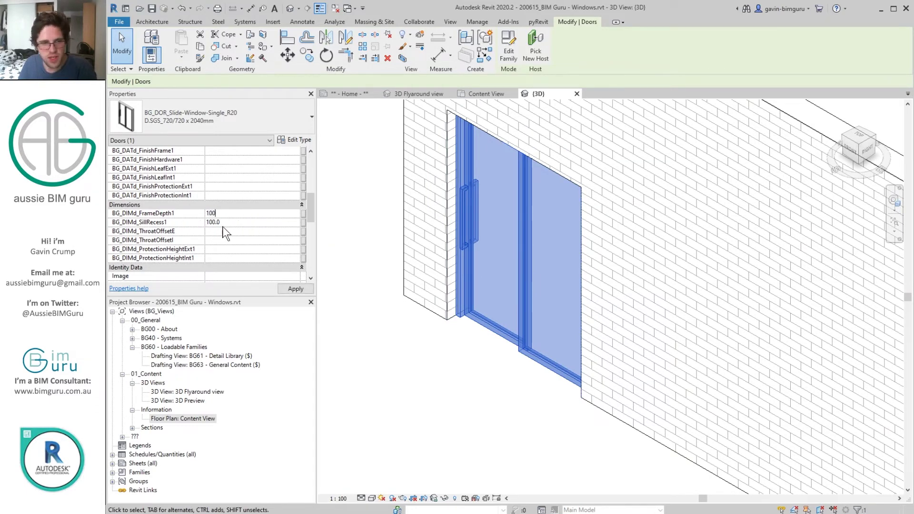
click(234, 222)
text(50)
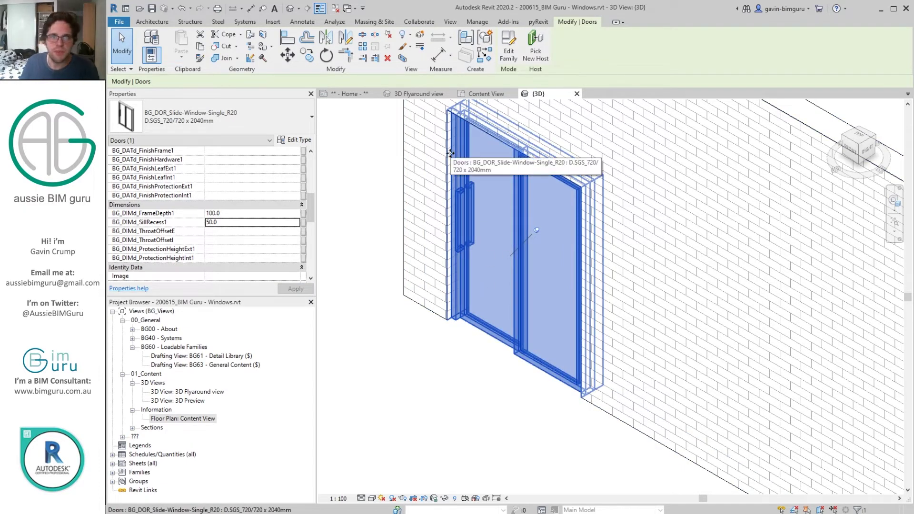
scroll(341, 221, down, 3)
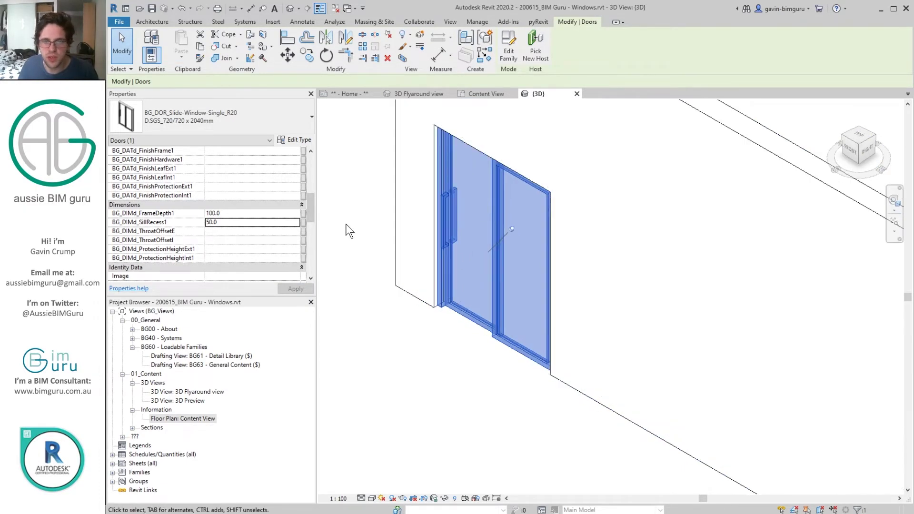
scroll(487, 313, down, 3)
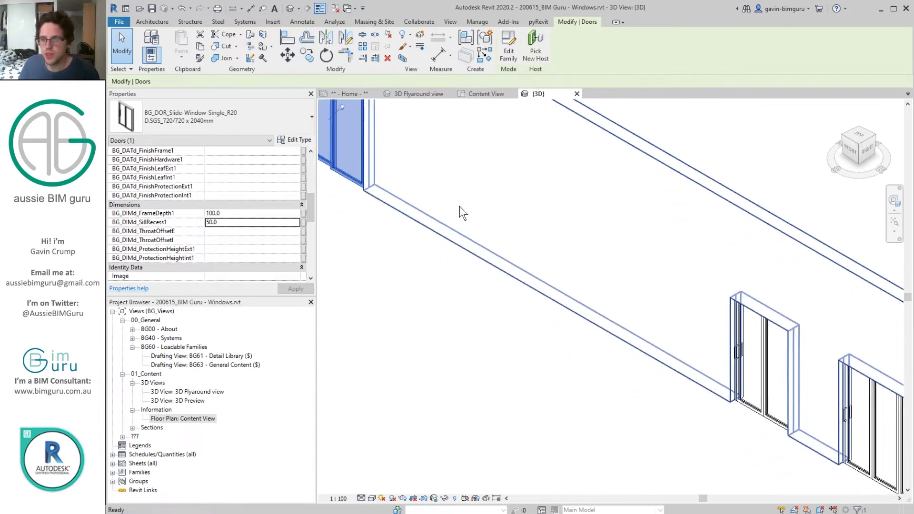
Step: Select the three-leaf folding door in the 3D view, and open the Content View floor plan
scroll(566, 247, up, 3)
click(682, 339)
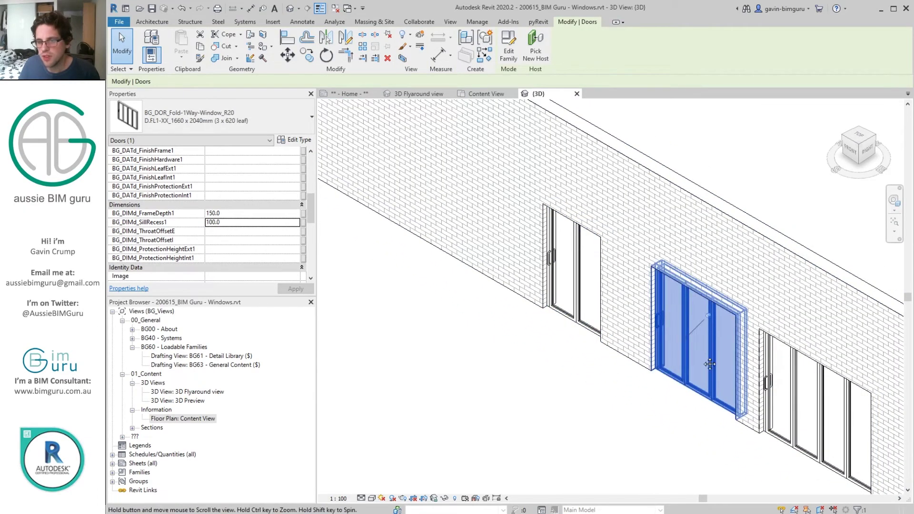
click(183, 419)
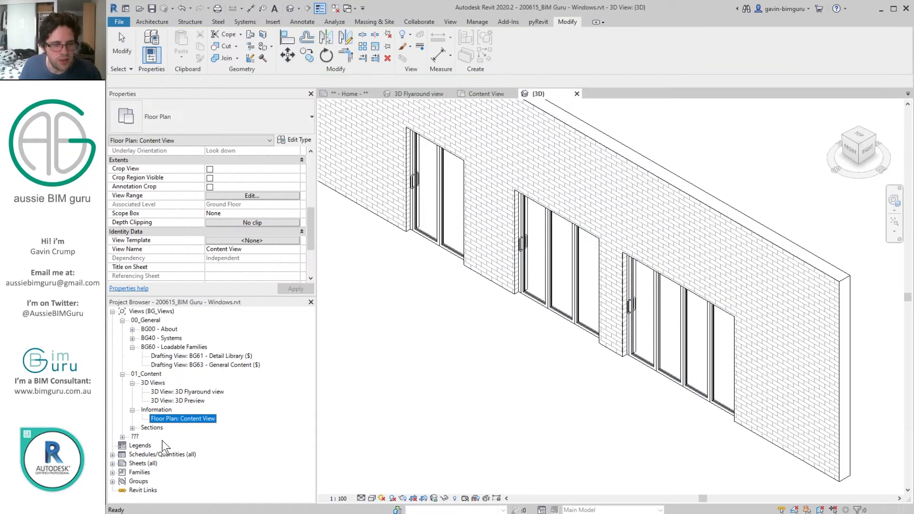
double_click(168, 419)
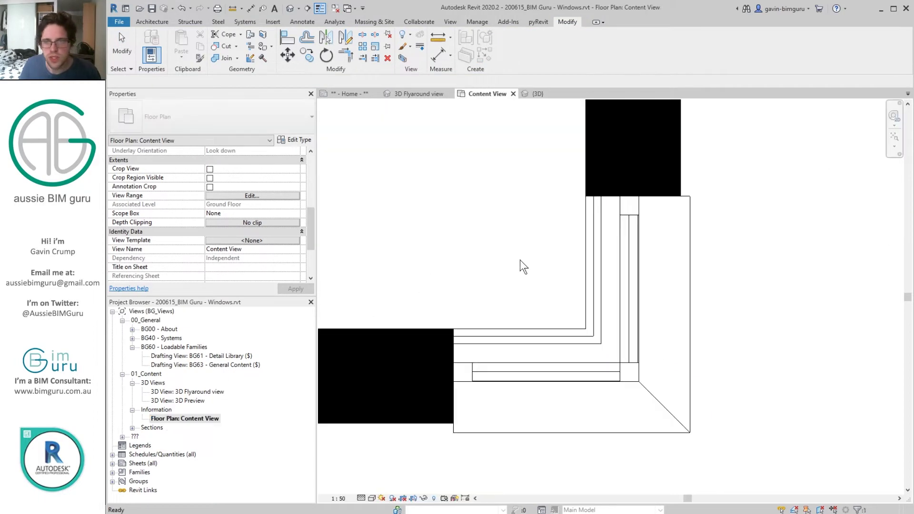
Step: Examine the plan symbols and tags of the 1x1 louvred, awning, casement, hung and sliding windows
scroll(709, 353, down, 5)
scroll(681, 358, down, 2)
scroll(530, 271, up, 2)
click(529, 270)
scroll(534, 267, up, 7)
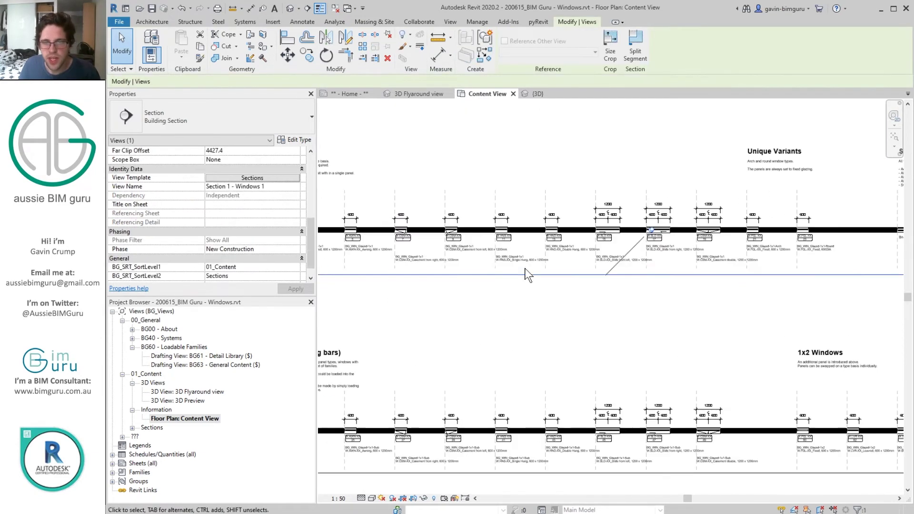
middle_drag(539, 263, 796, 221)
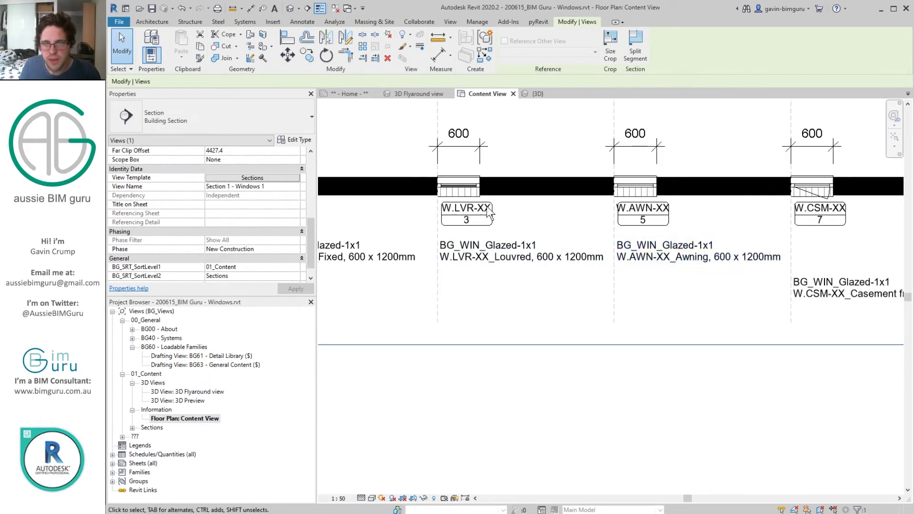
scroll(447, 190, up, 3)
middle_drag(738, 168, 560, 223)
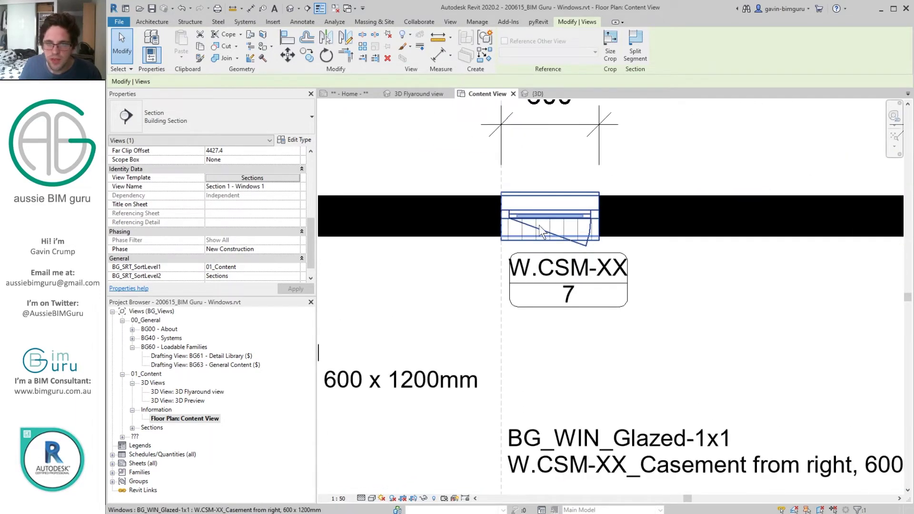
scroll(573, 262, down, 2)
shift+scroll(573, 267, right, 10)
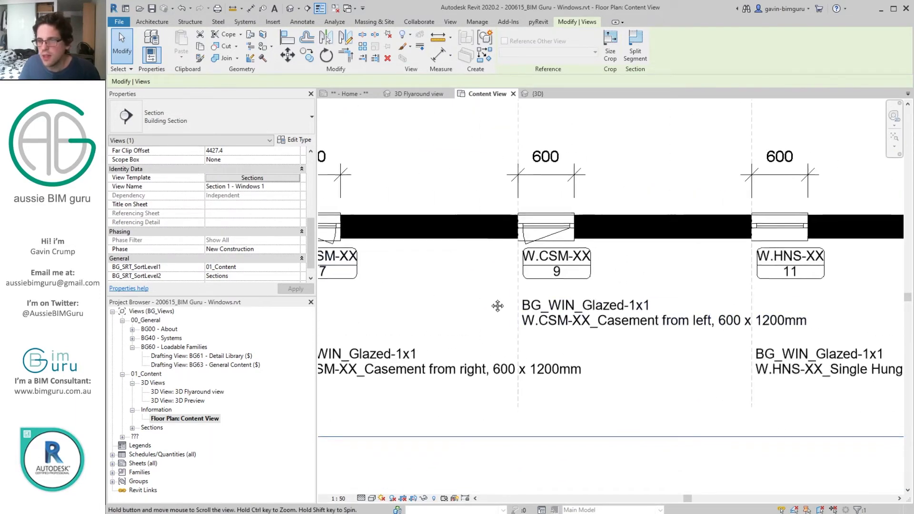
scroll(590, 257, up, 2)
scroll(604, 238, up, 1)
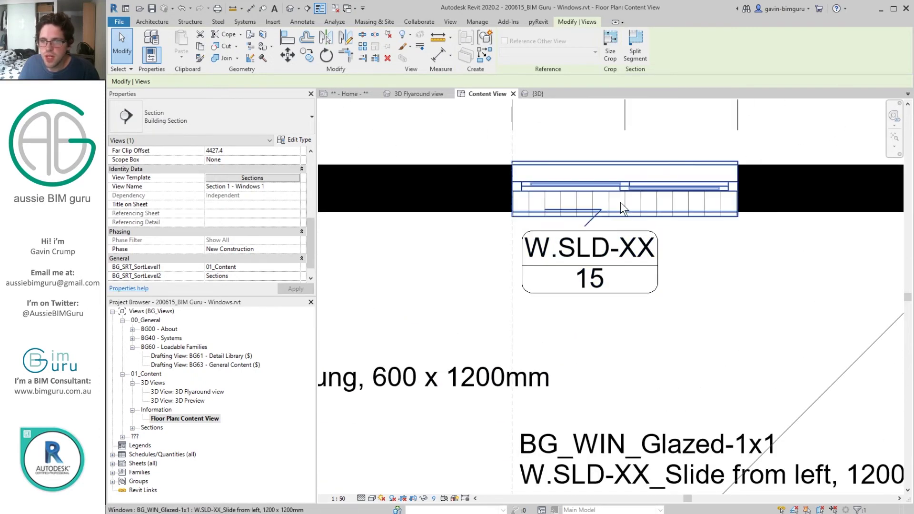
scroll(686, 289, down, 5)
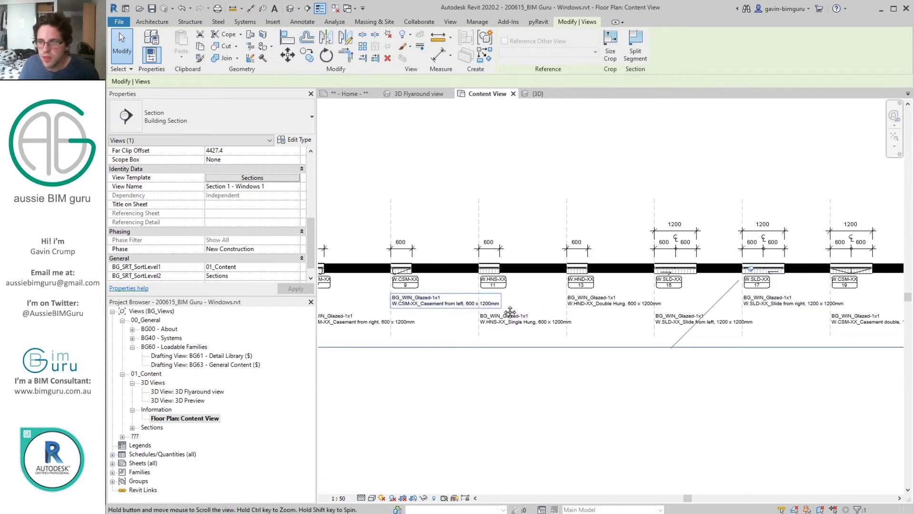
Step: Go to the Section 1 - Windows 1 view from its section line below the 1x1 windows, showing the awning and casement windows
middle_drag(687, 286, 547, 335)
right_click(553, 347)
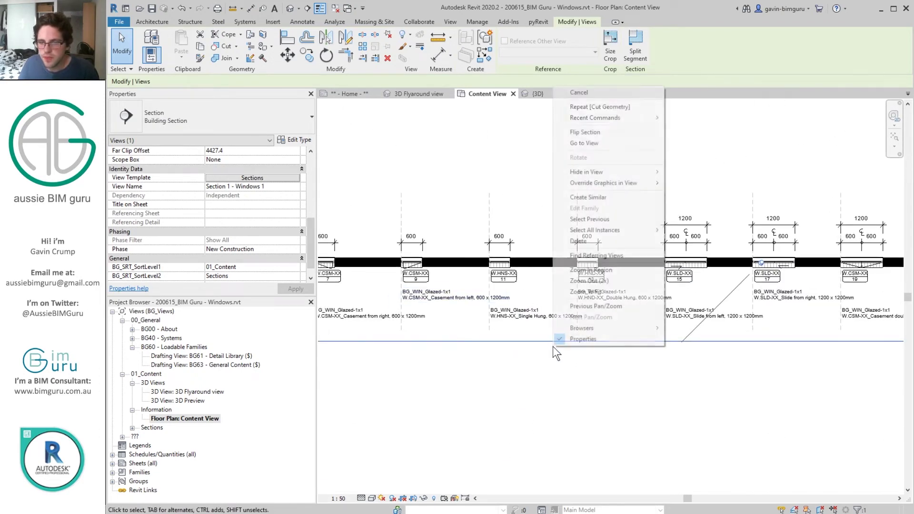
click(630, 144)
scroll(369, 305, up, 6)
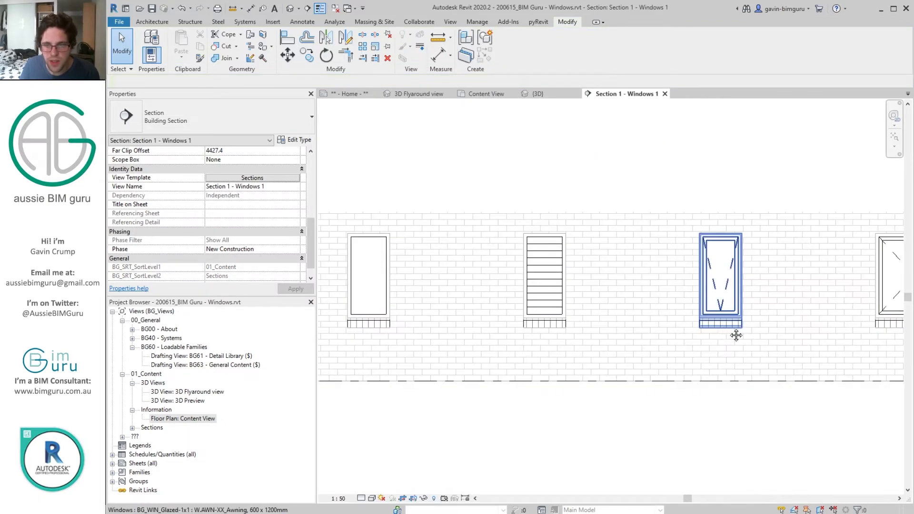
middle_drag(572, 324, 607, 321)
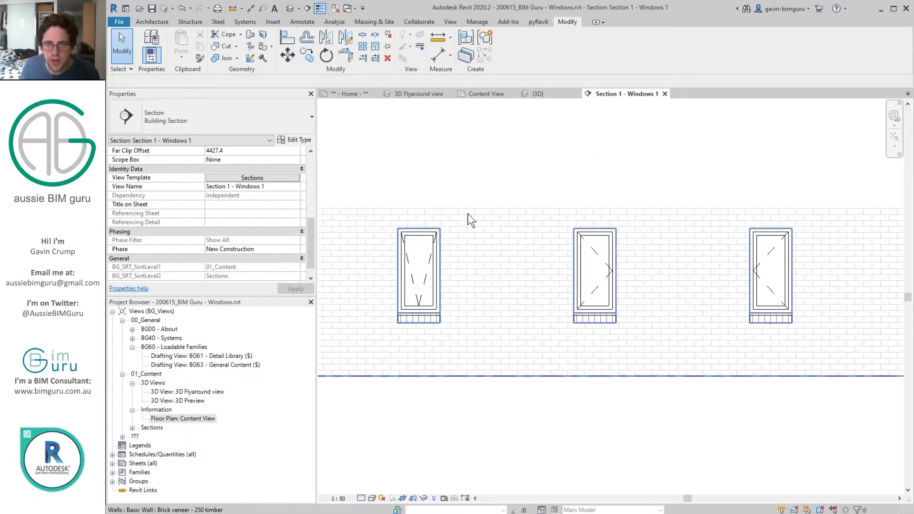
Step: Try BG_DAT_ReverseSwings1 on the awning window, turning it on and back off
click(431, 278)
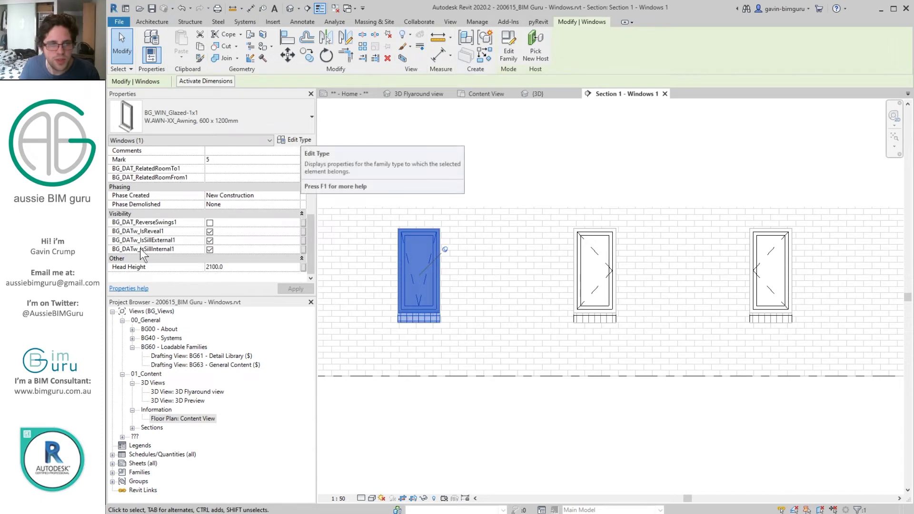
click(210, 222)
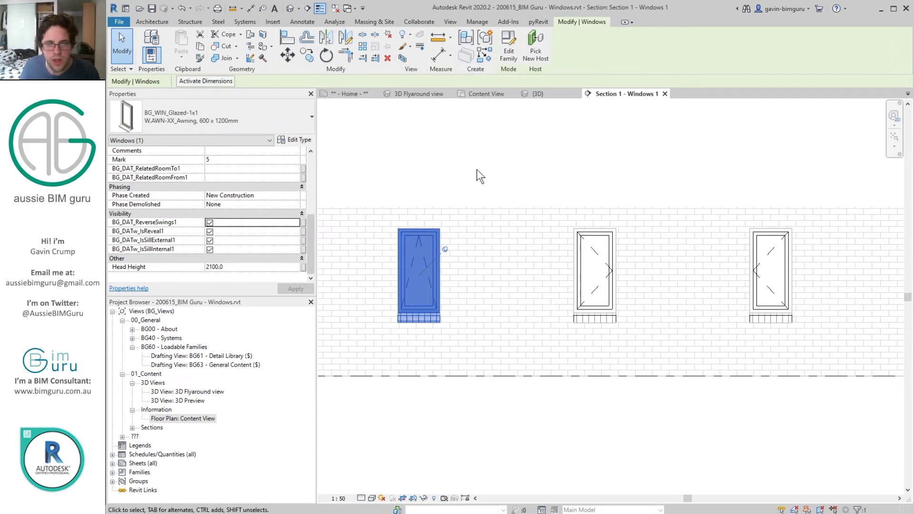
click(210, 223)
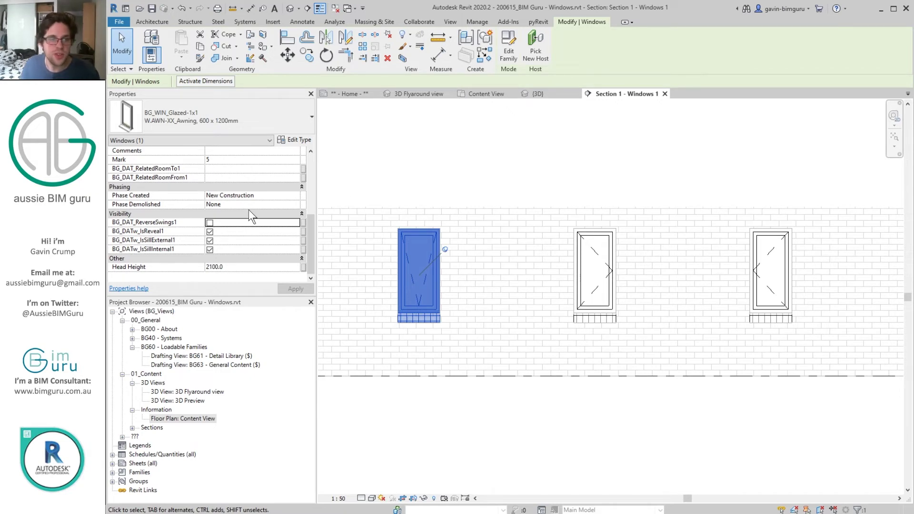
click(472, 169)
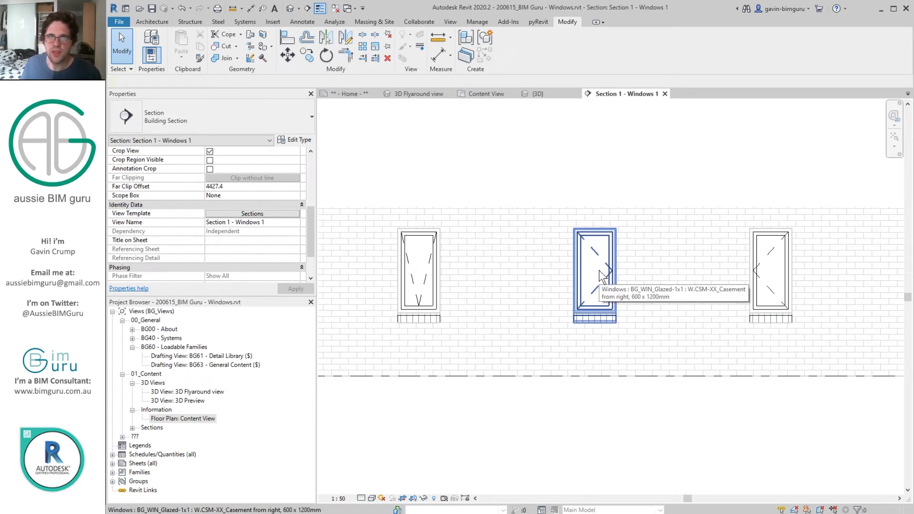
Step: Examine the elevation symbols of the casement, single hung, double hung, sliding and double casement windows along the section
scroll(599, 270, up, 2)
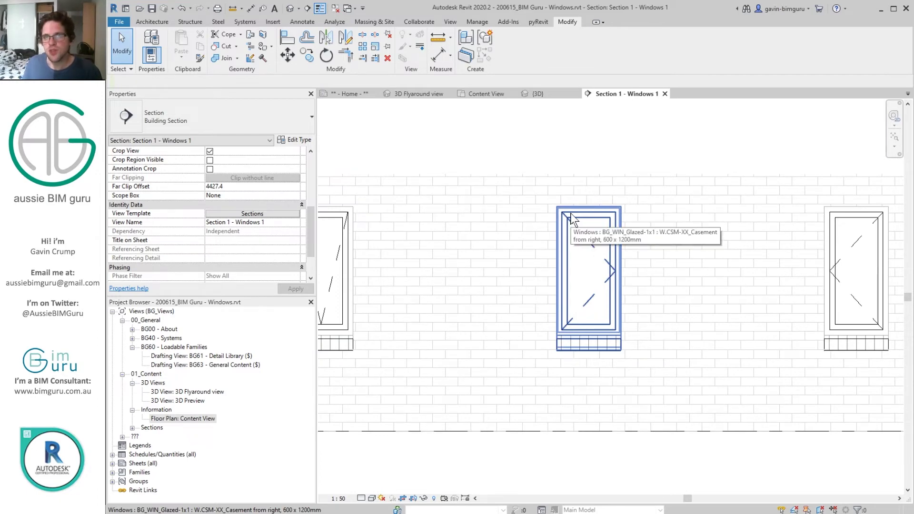
scroll(609, 250, down, 1)
scroll(698, 251, down, 3)
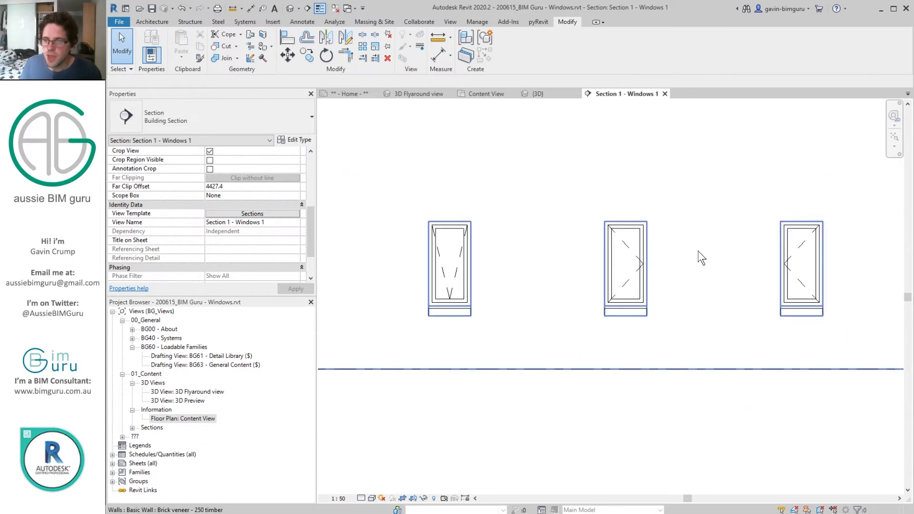
scroll(467, 253, up, 2)
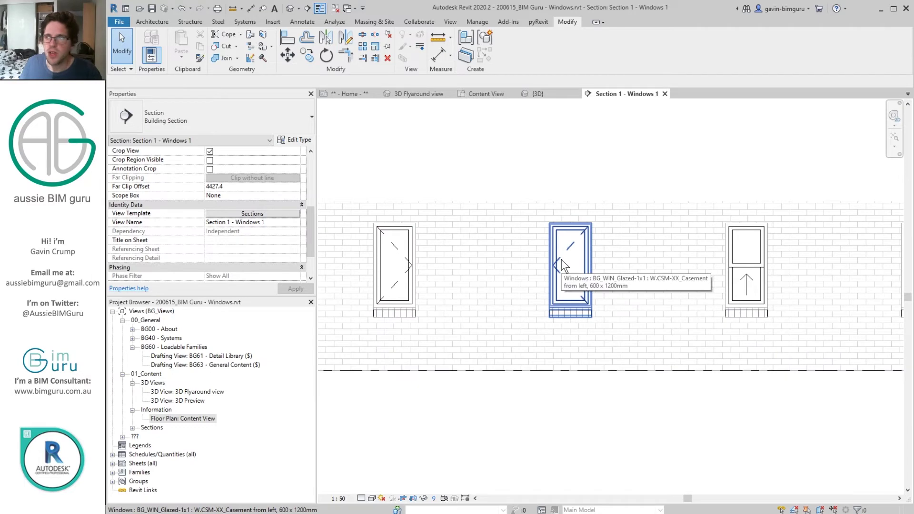
middle_drag(577, 274, 528, 280)
middle_drag(655, 286, 409, 276)
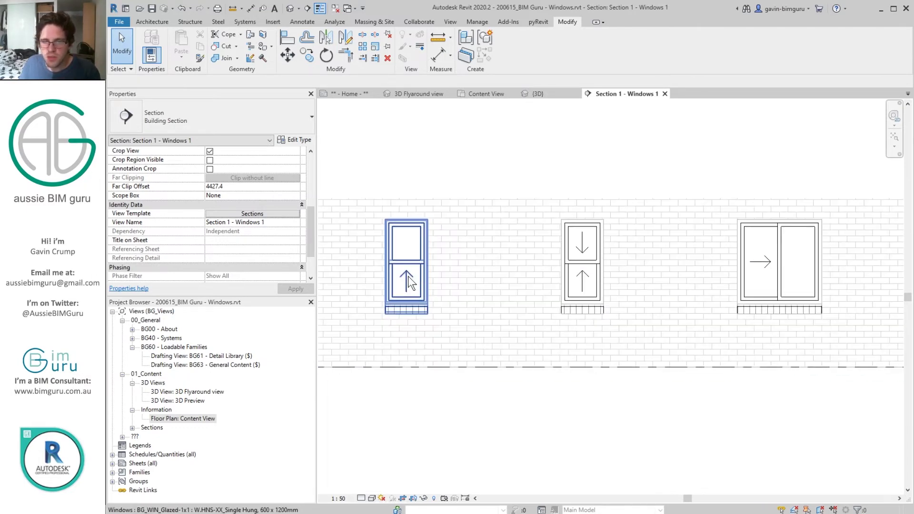
middle_drag(744, 270, 414, 261)
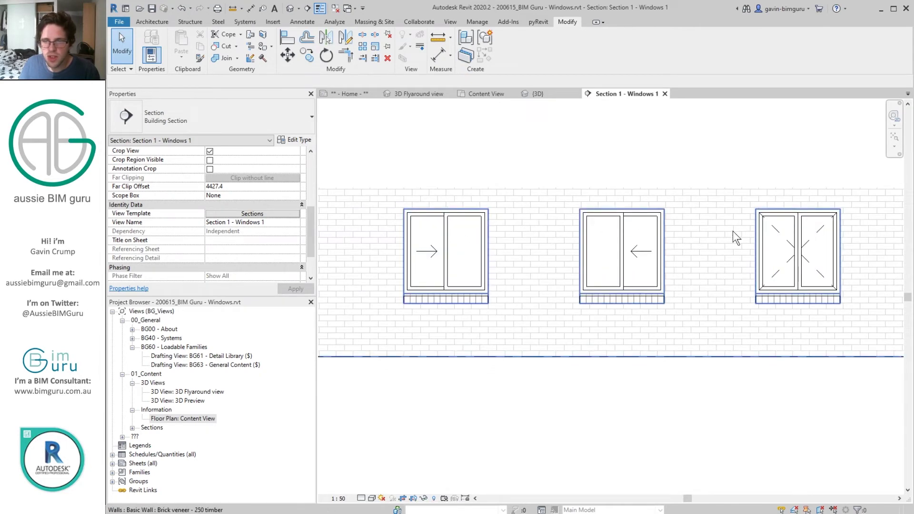
middle_drag(742, 237, 428, 219)
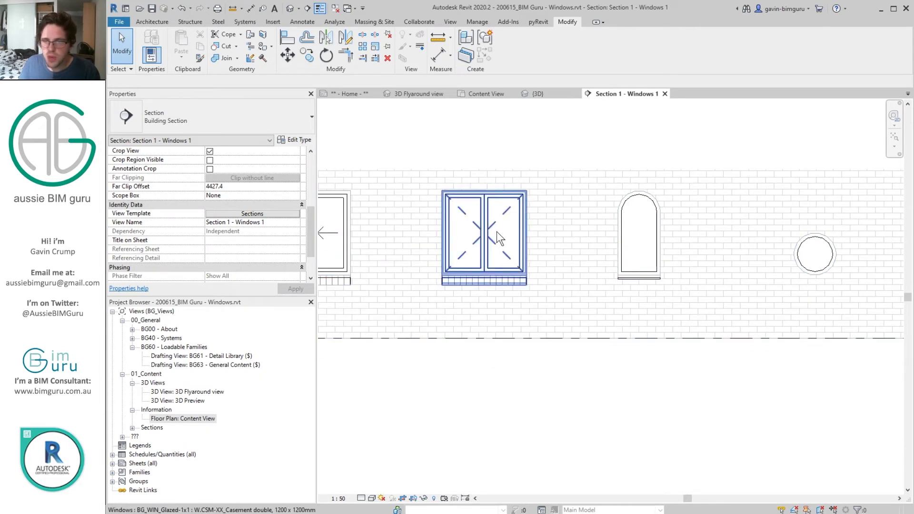
scroll(496, 231, down, 5)
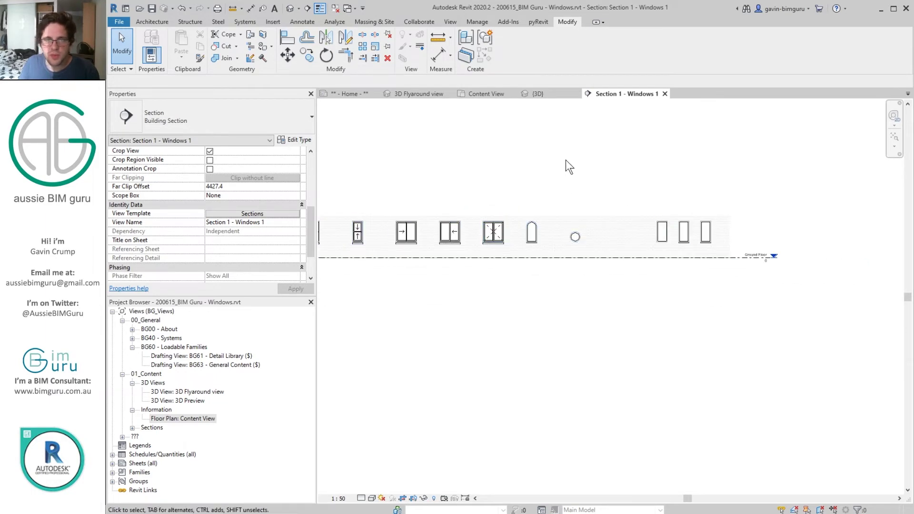
Step: Close the windows section and open Section 5 - Doors 1 to examine the glazed folding and sliding door elevations
click(664, 94)
scroll(671, 181, down, 5)
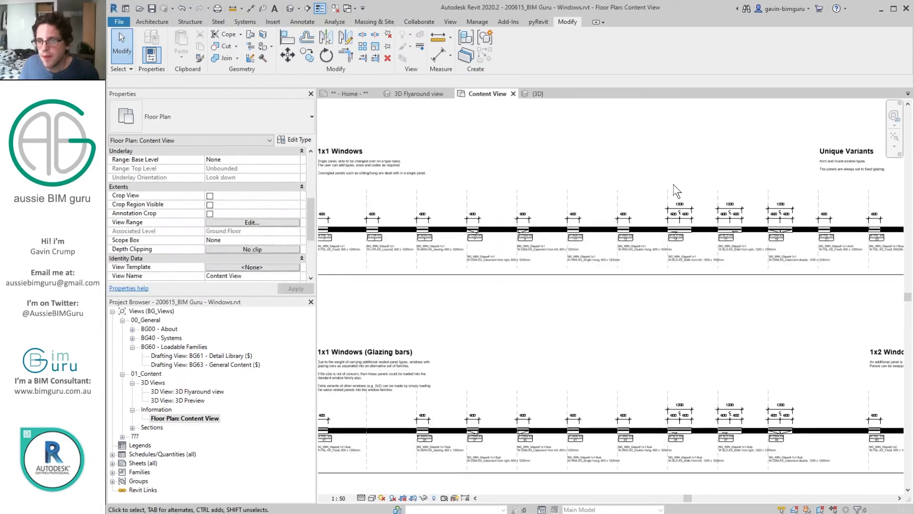
middle_drag(599, 159, 584, 131)
middle_drag(708, 353, 704, 304)
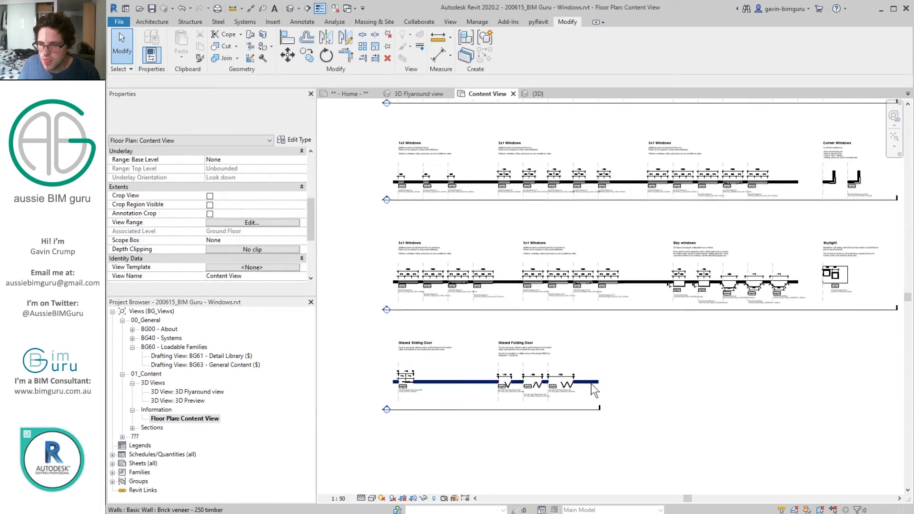
click(566, 408)
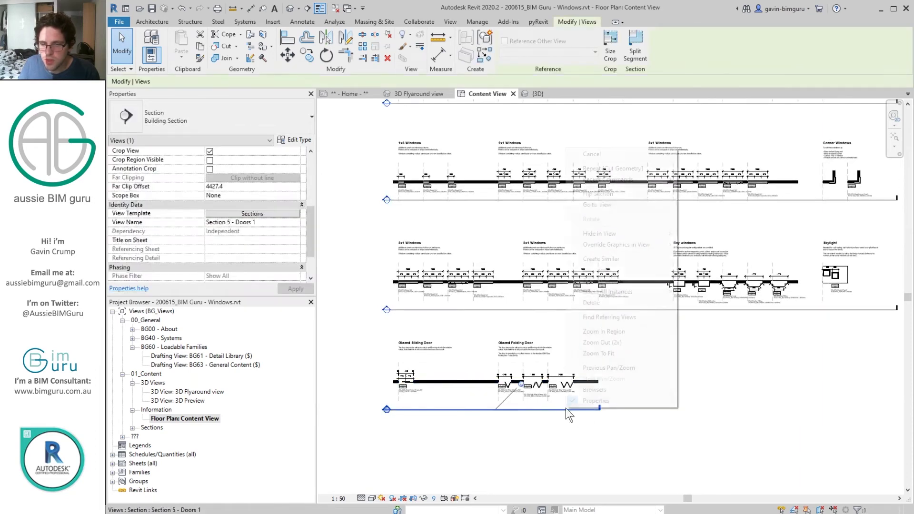
right_click(566, 408)
click(624, 202)
scroll(619, 303, up, 5)
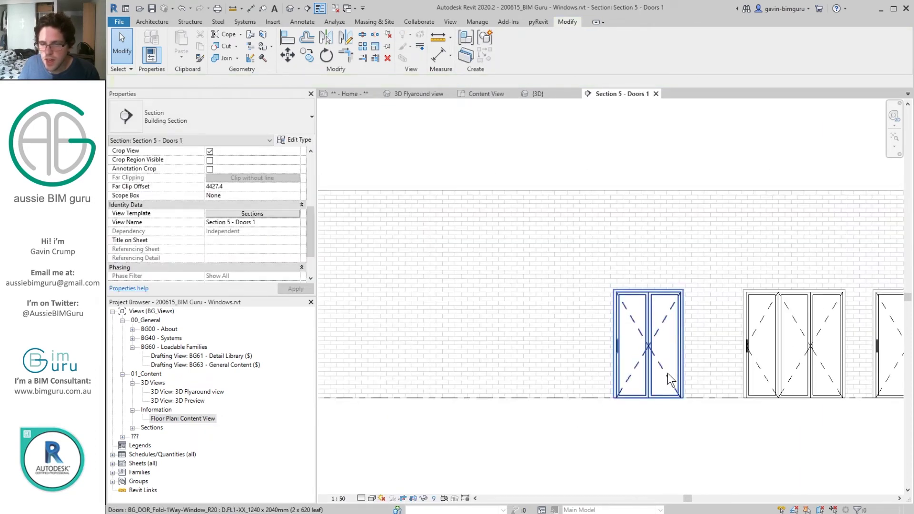
middle_drag(668, 373, 716, 293)
scroll(697, 291, down, 2)
scroll(438, 276, up, 4)
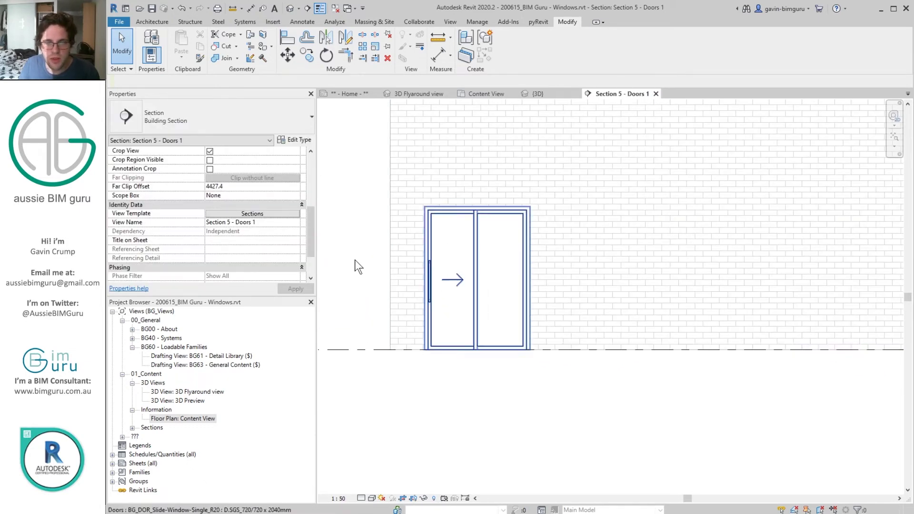
Step: Close the doors section and open the family of the fixed BG_WIN_Glazed-1x1 window for editing
click(656, 94)
middle_drag(603, 244, 542, 285)
scroll(413, 237, up, 5)
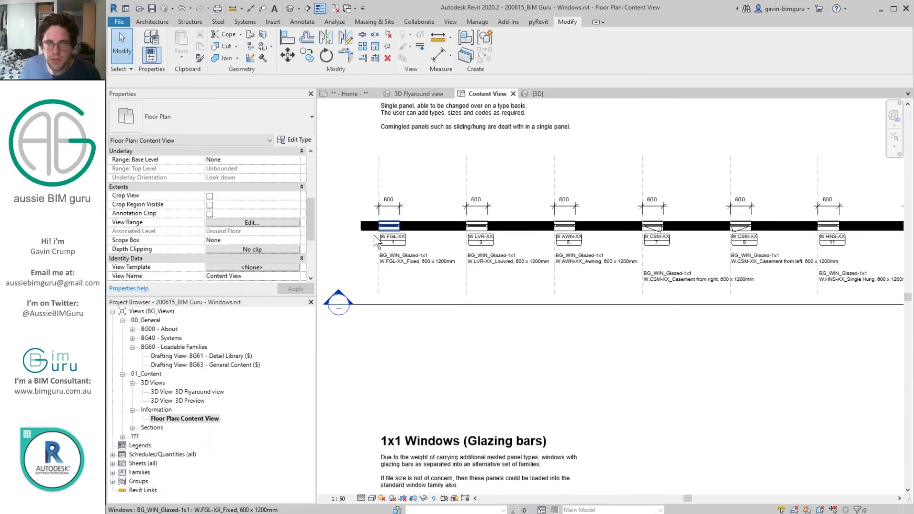
click(389, 227)
click(509, 48)
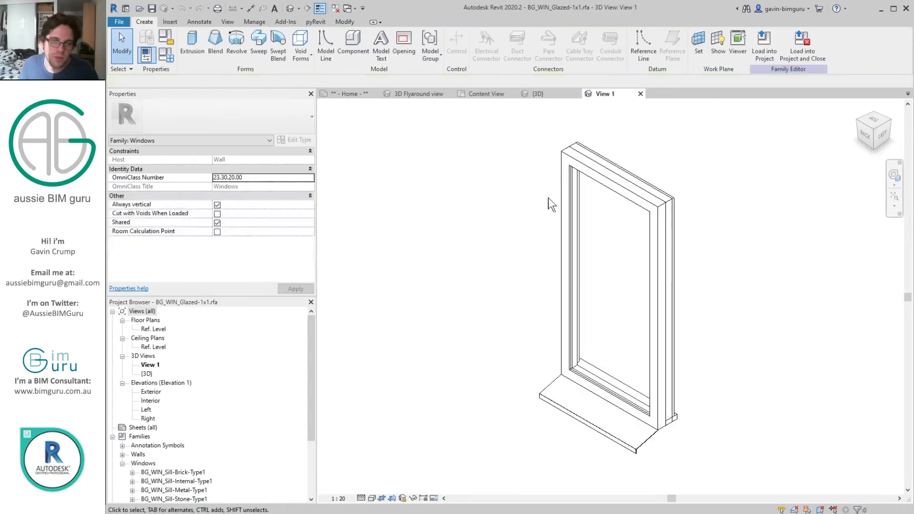
Step: Select the glazed panel inside the window frame and inspect the parameters available for its label
click(574, 350)
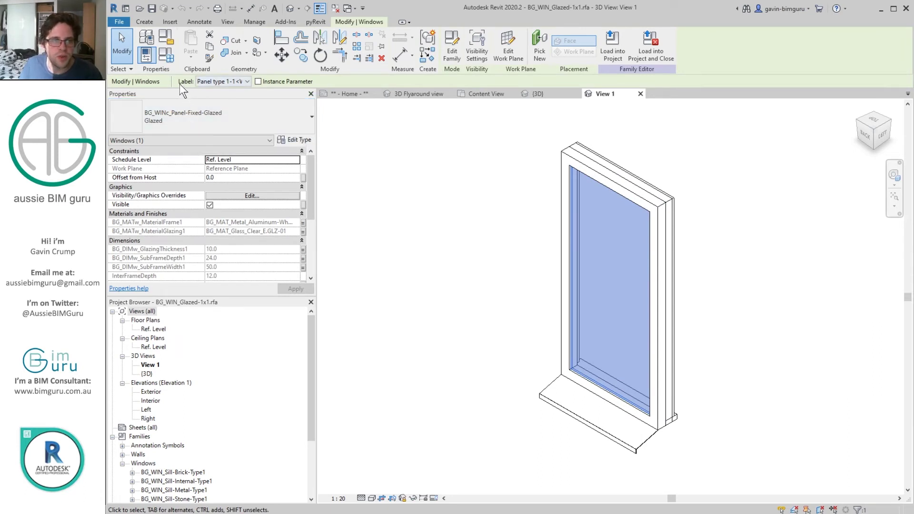
click(209, 80)
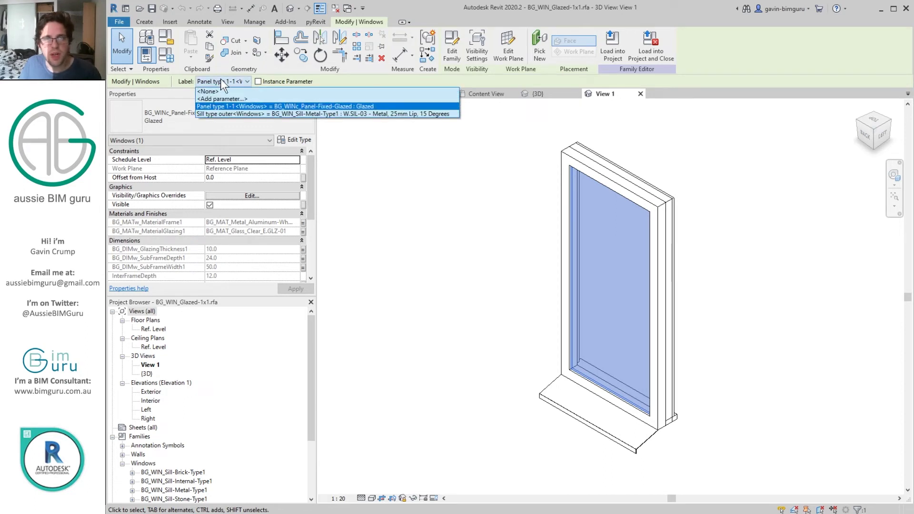
click(216, 81)
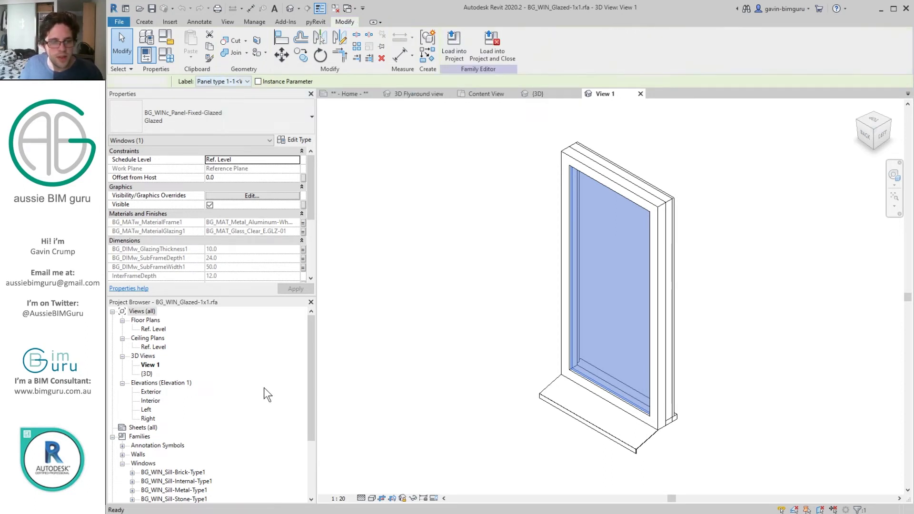
Step: Select the nested window panel families from BG_WINc_Panel-Fixed-Glazed through BG_WINc_Panel-Swing-Single
click(263, 387)
scroll(264, 388, down, 3)
click(199, 427)
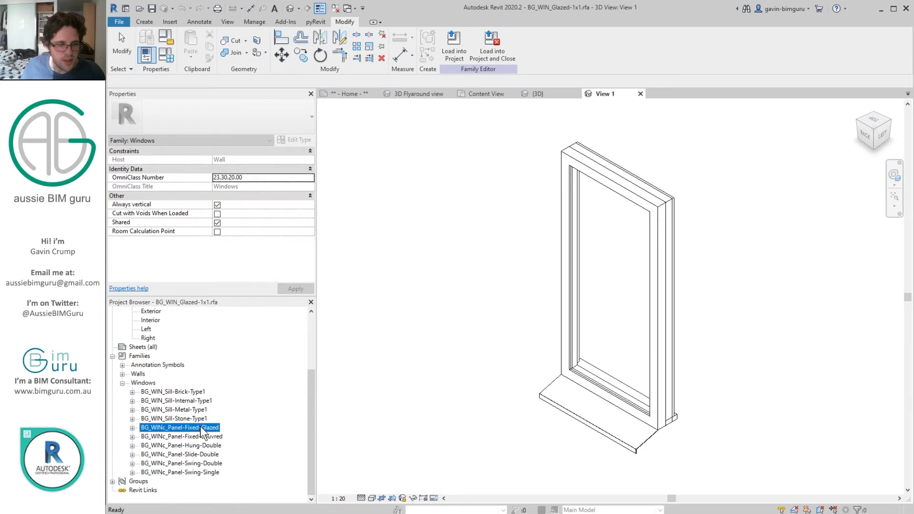
shift+click(209, 473)
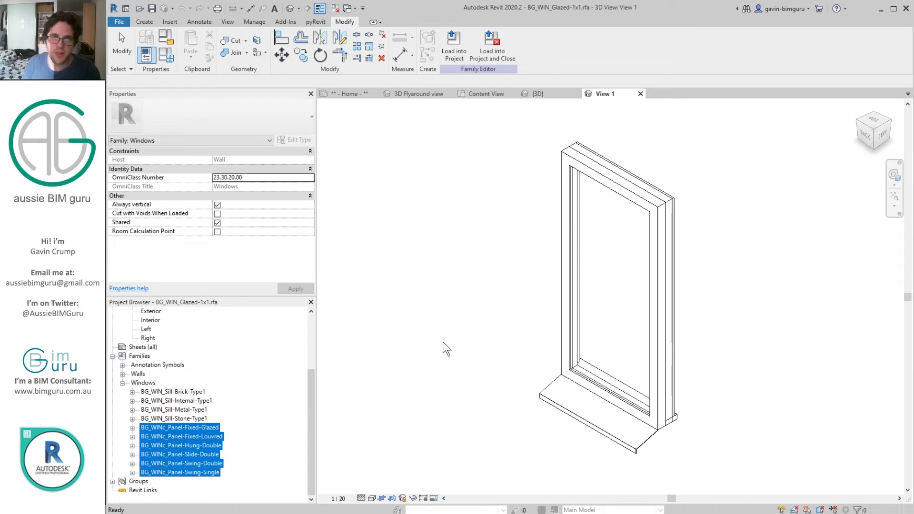
Step: Select the glazed panel in the window frame, review its properties and inspect the Panel type 1-1 parameter in the family types
click(567, 343)
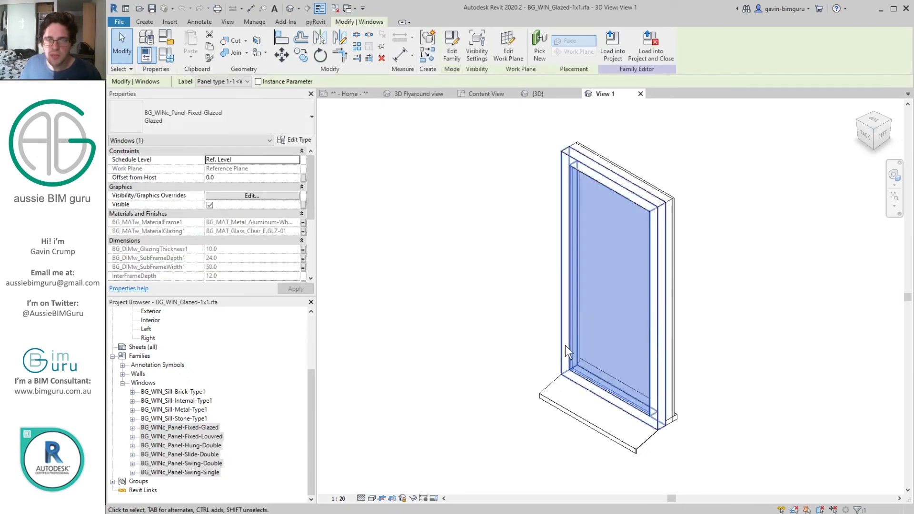
drag(310, 159, 308, 188)
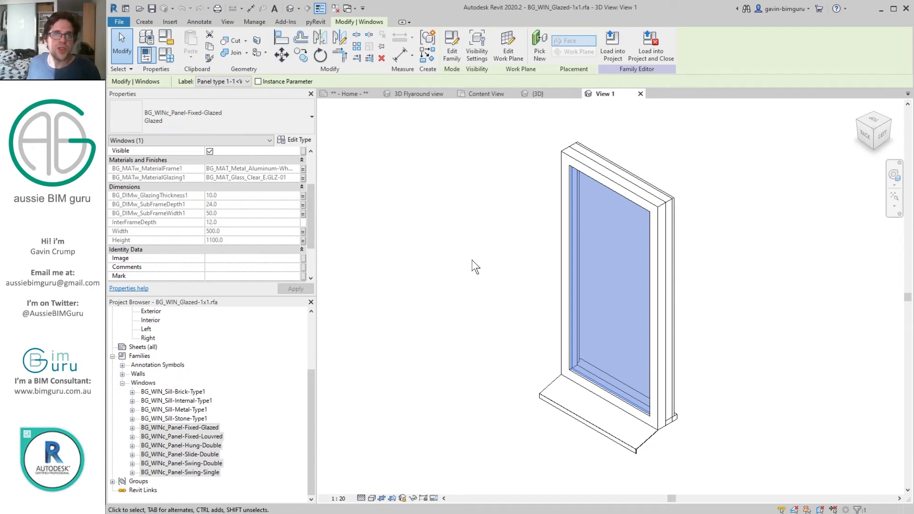
click(166, 54)
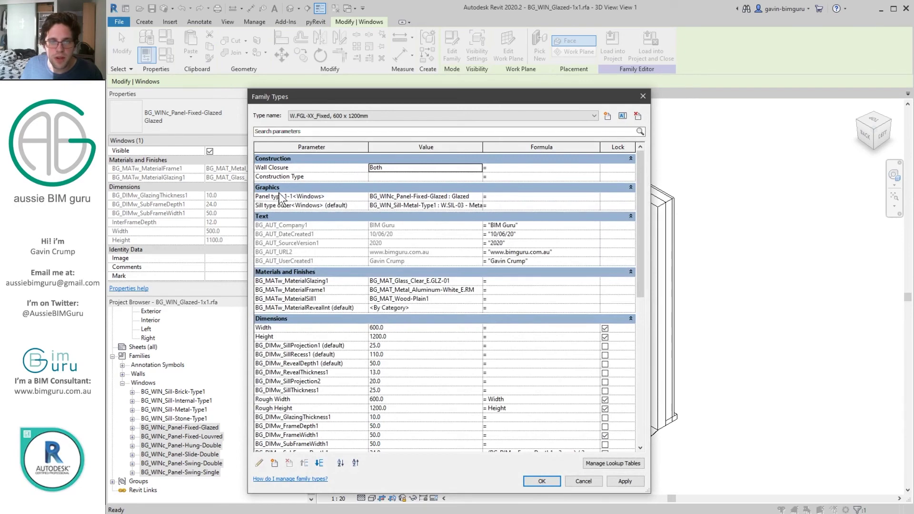
click(459, 196)
click(478, 196)
Step: Switch the family type to W.CSM-XX_Casement double, 1200 x 1200mm and compare its Panel type 1-1 value
click(373, 116)
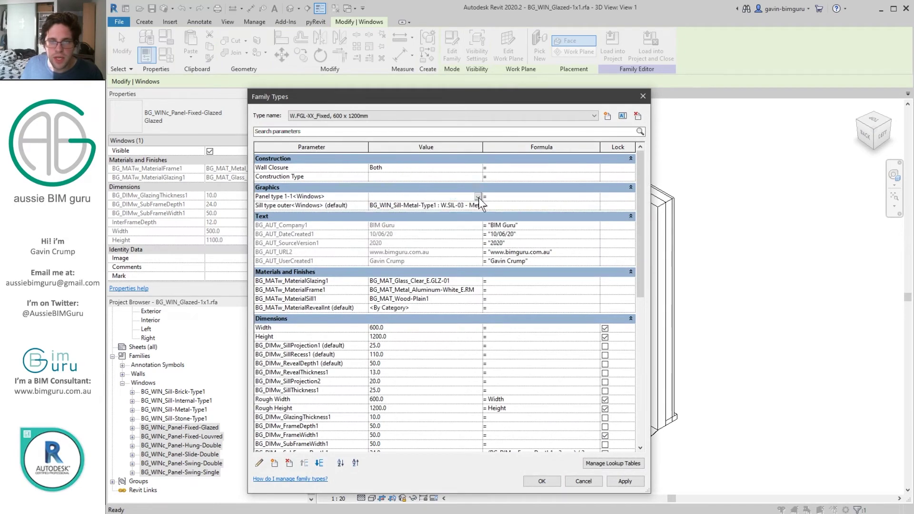
click(374, 115)
click(371, 124)
key(Down)
key(Down)
key(Down)
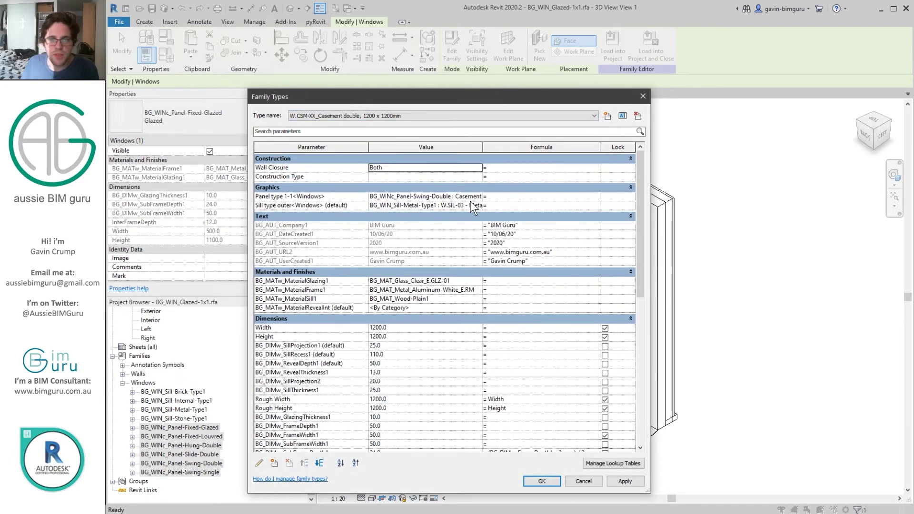
key(Up)
key(Up)
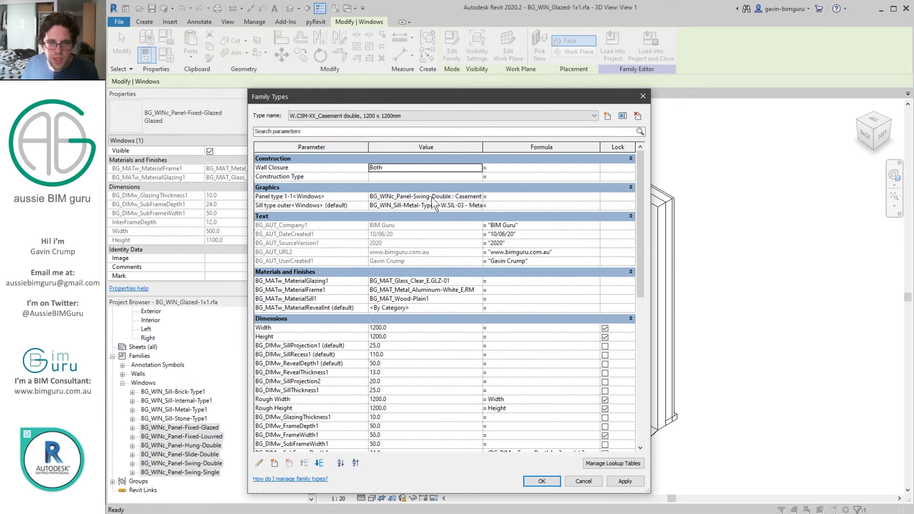
Step: Inspect the full Sill type outer value and close the family types without applying changes
click(325, 207)
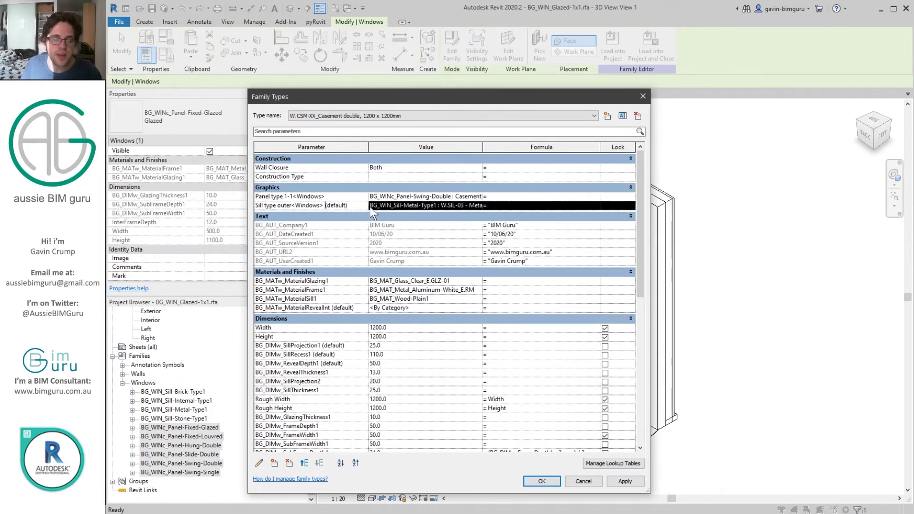
click(431, 205)
drag(436, 204, 479, 211)
click(452, 205)
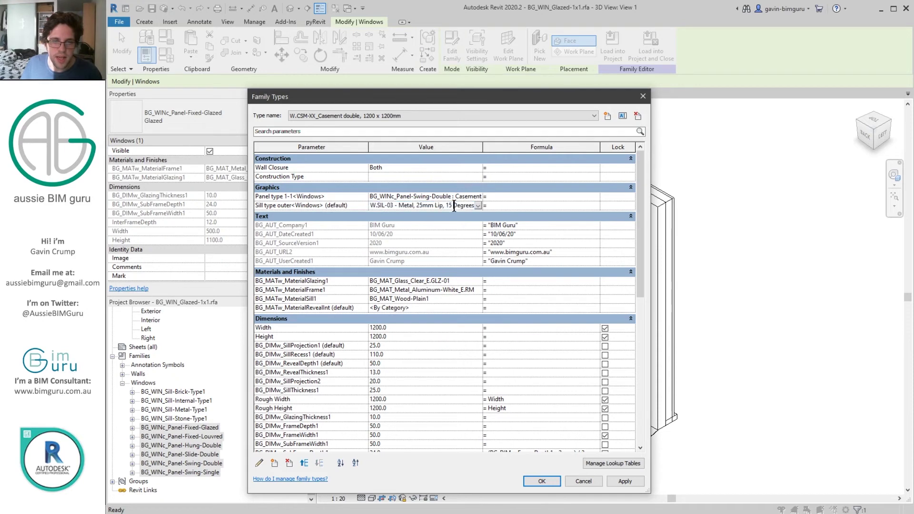
click(587, 481)
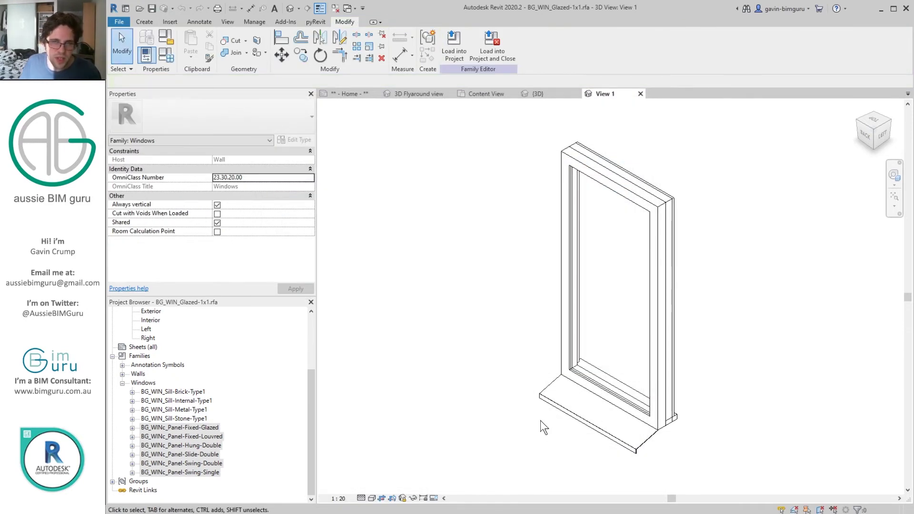
Step: Select the outer metal sill below the window and open its BG_WIN_Sill-Metal-Type1 family for editing
click(547, 396)
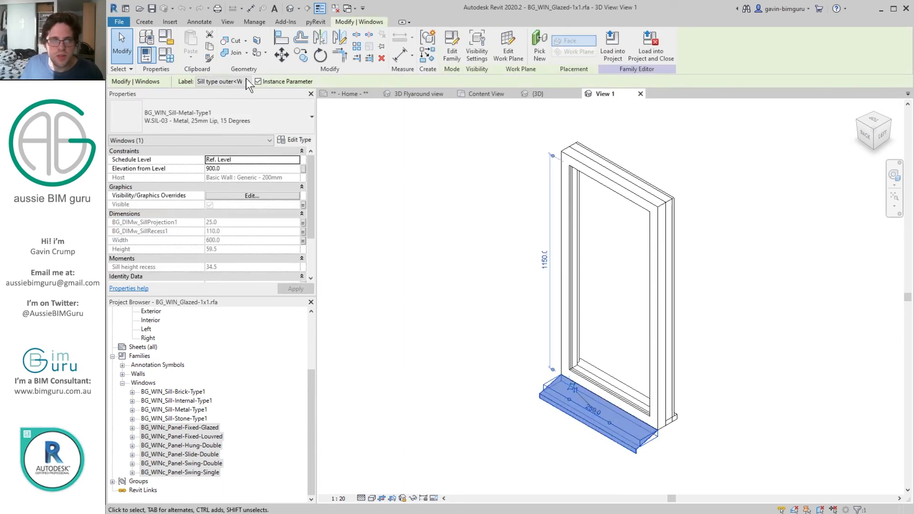
scroll(596, 381, up, 3)
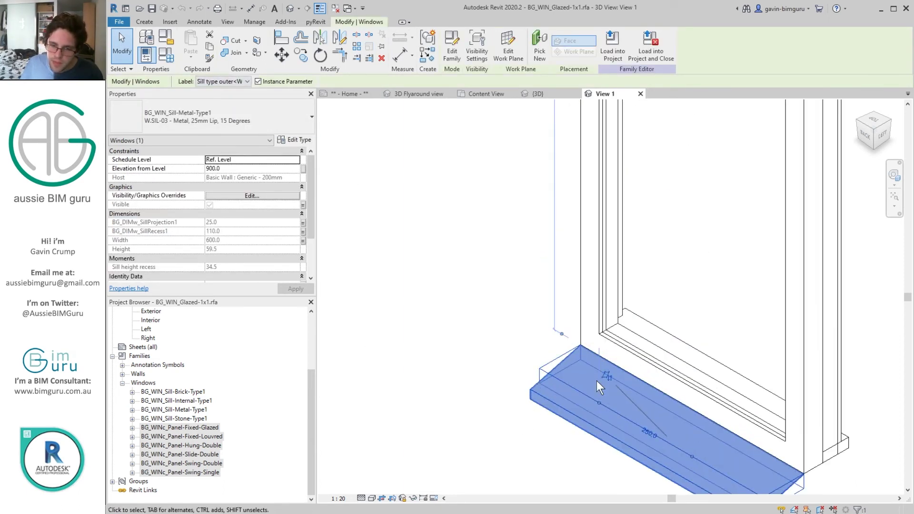
click(454, 48)
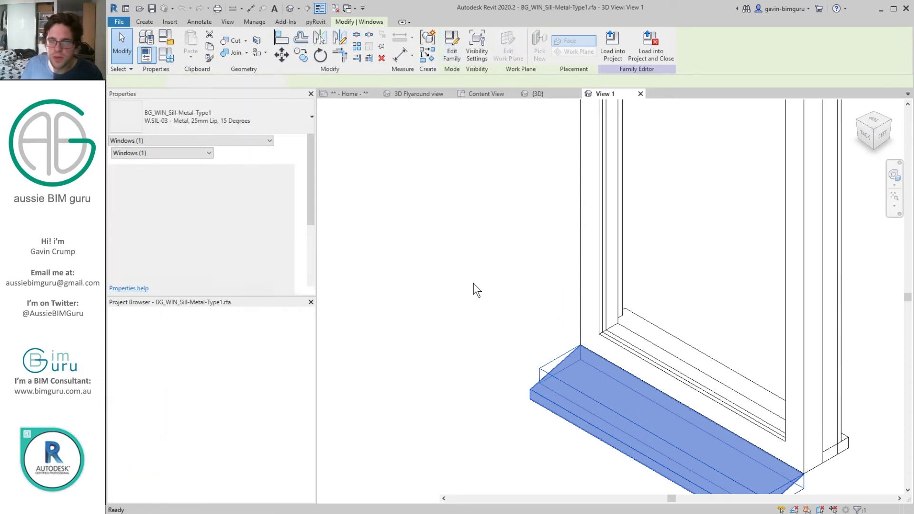
Step: Examine the metal sill's folded profile in 3D and close the sill family without saving
shift+middle_drag(692, 394, 606, 126)
scroll(647, 299, up, 5)
click(617, 305)
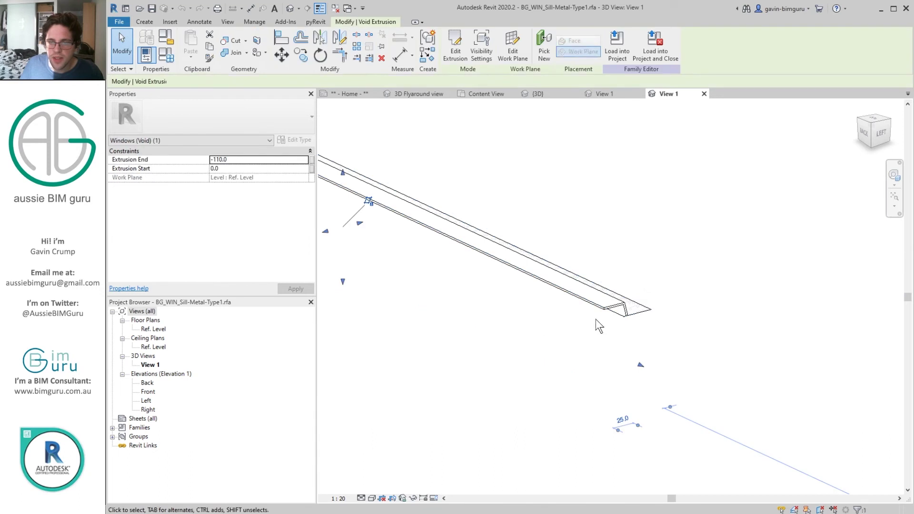
click(554, 207)
scroll(553, 207, down, 3)
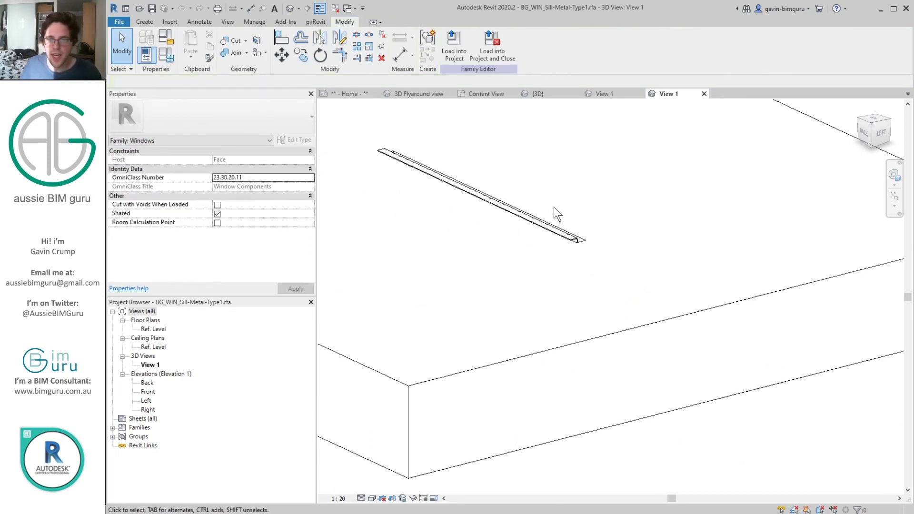
click(704, 94)
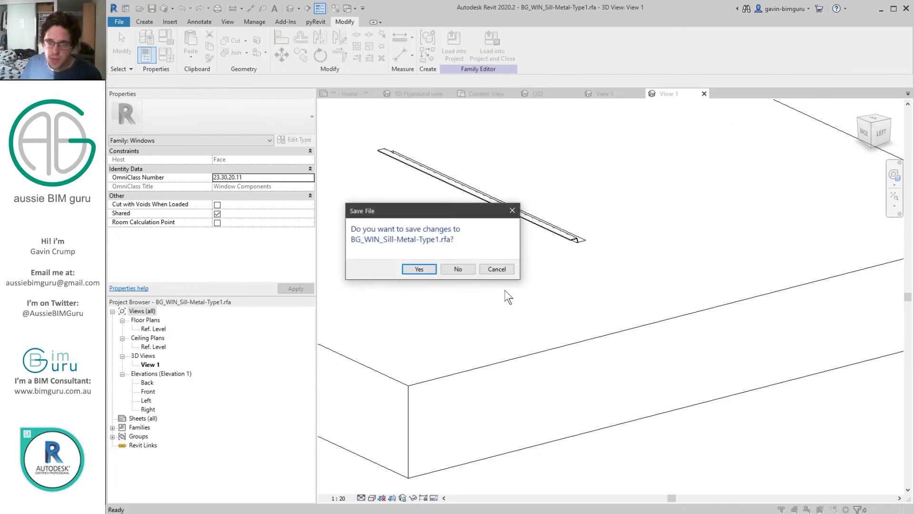
click(458, 269)
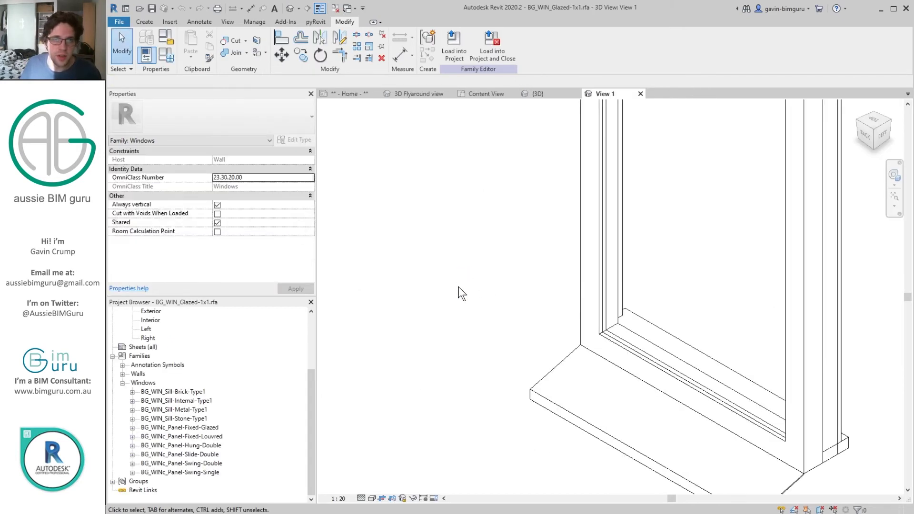
Step: Select the outer metal sill and the internal sill and reveal in turn to inspect their properties, and clear the selection
click(543, 397)
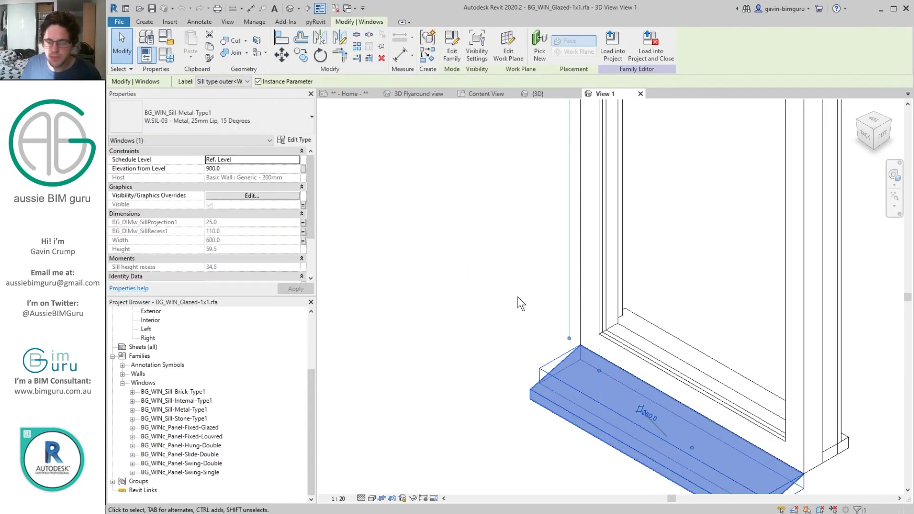
scroll(550, 367, down, 2)
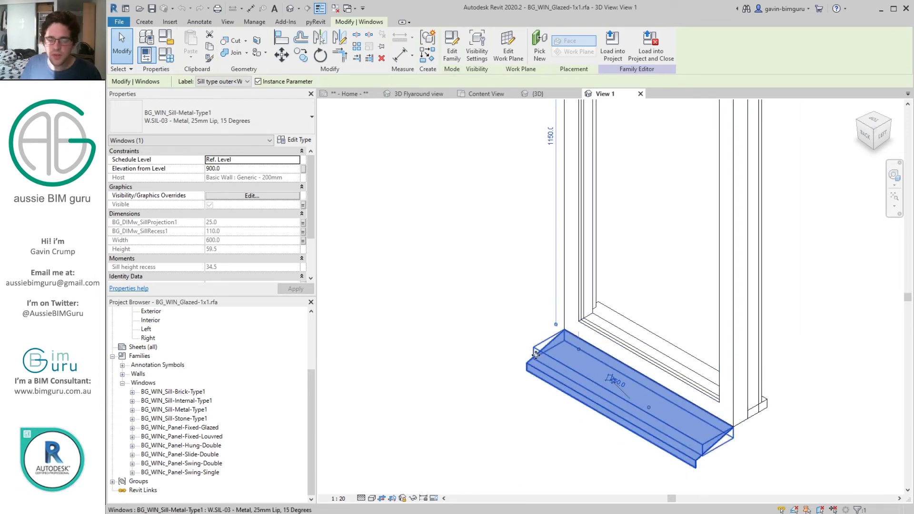
scroll(535, 353, down, 4)
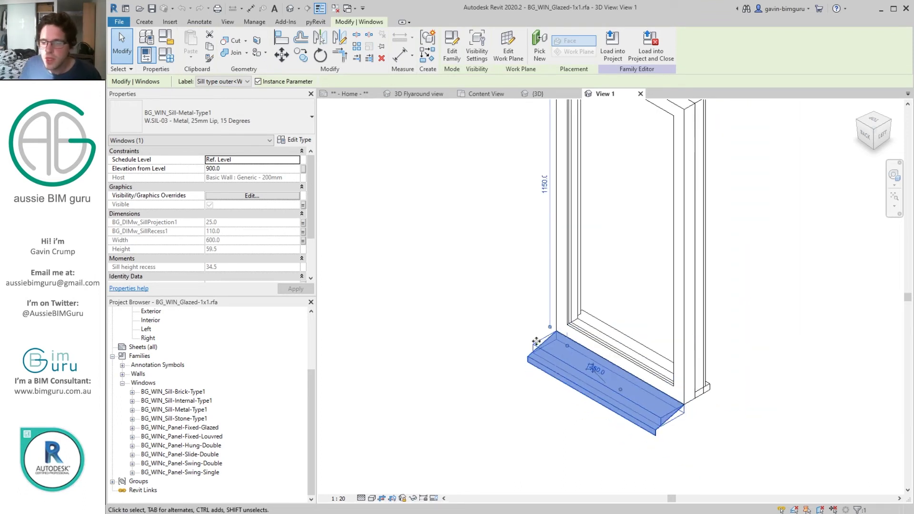
click(667, 378)
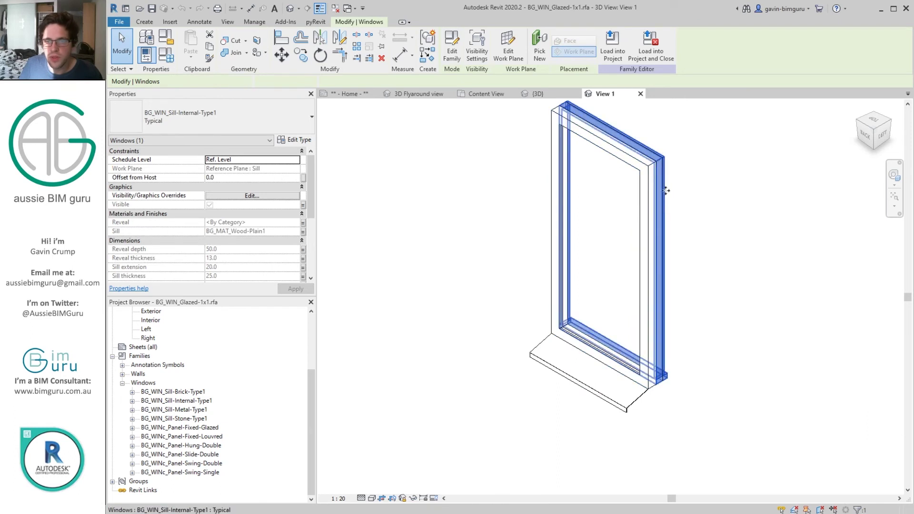
click(388, 326)
click(227, 402)
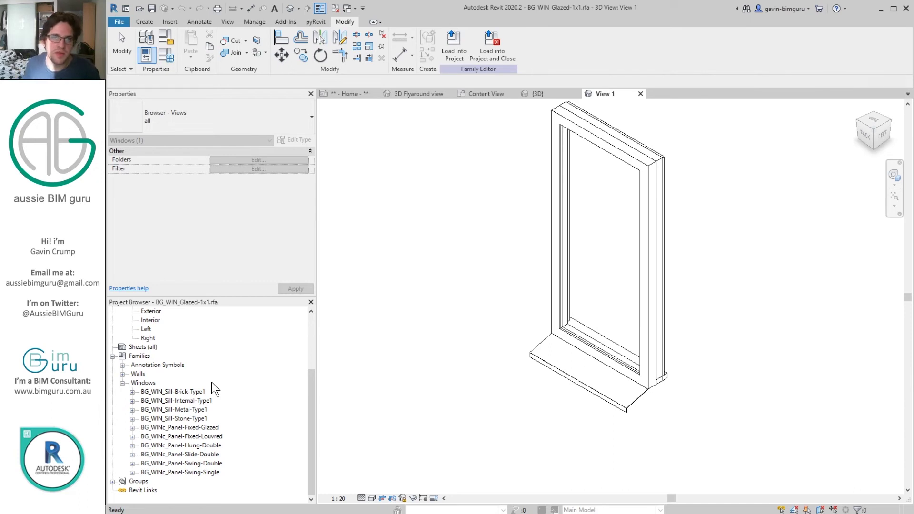
Step: Close the 1x1 window family and open the fixed suite BG_WIN_Glazed-3x2 window from the 3x1 Windows section for editing
click(641, 93)
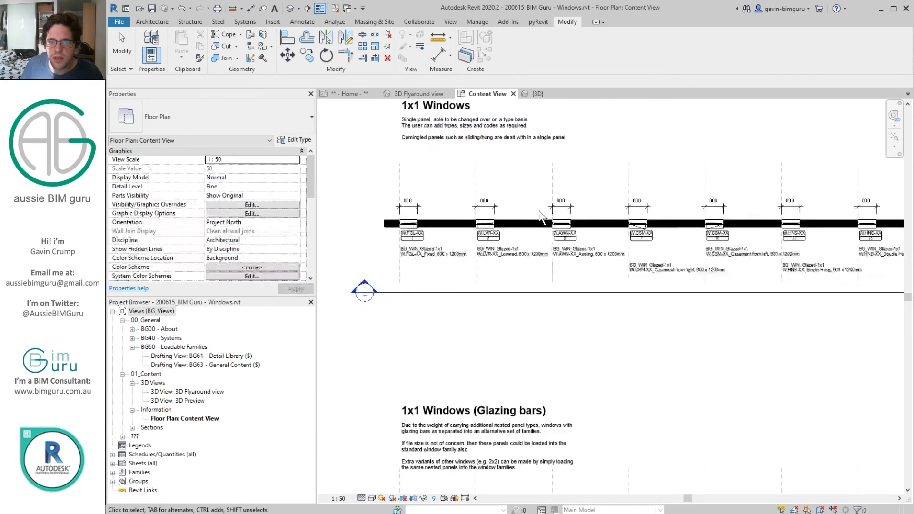
scroll(541, 216, down, 5)
scroll(485, 273, up, 5)
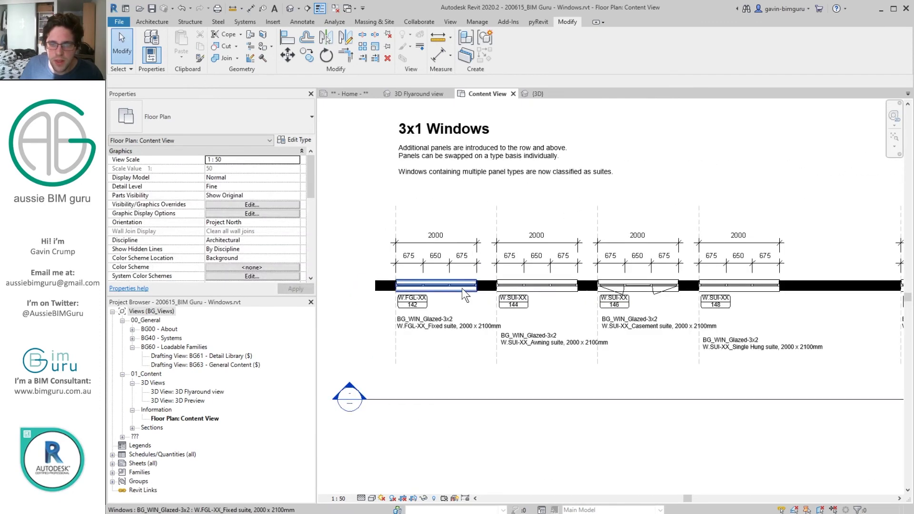
click(457, 285)
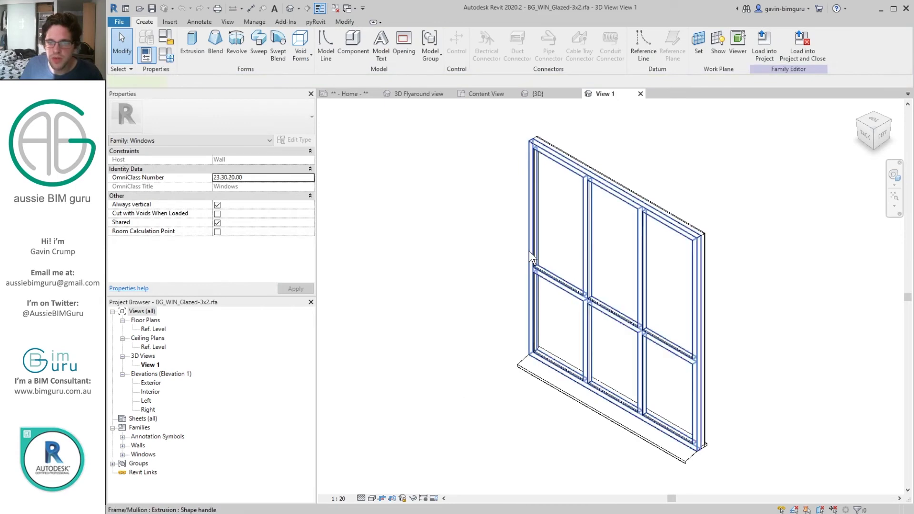
Step: Select the 3x2 window's frame and several of its glazed panels in turn to inspect their panel type labels
click(642, 325)
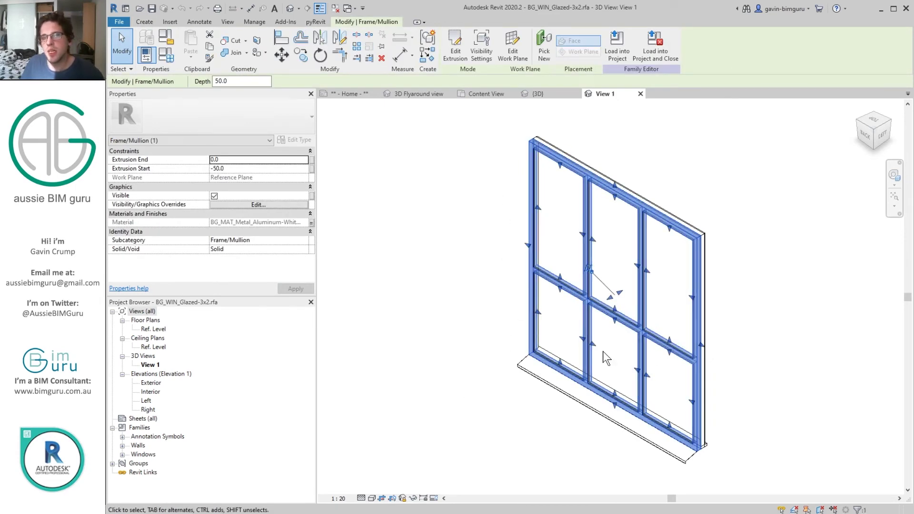
scroll(527, 290, up, 3)
key(Escape)
key(Tab)
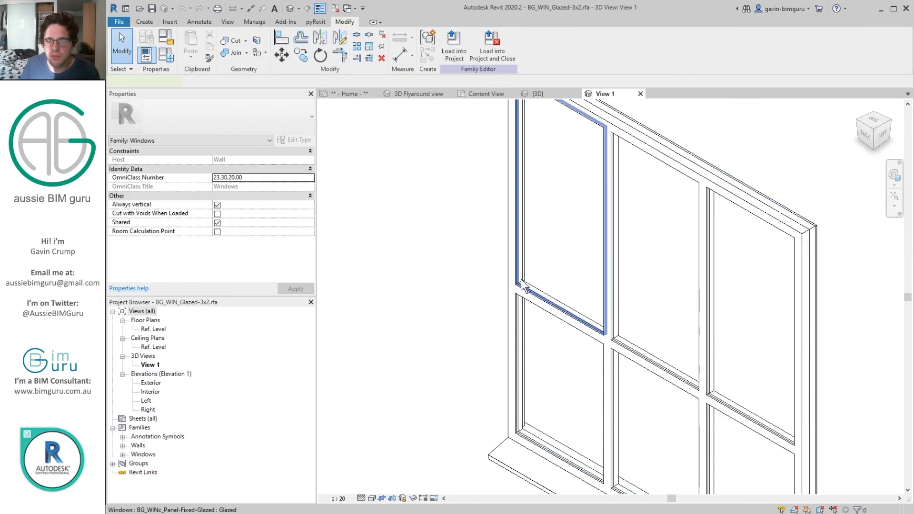
click(527, 289)
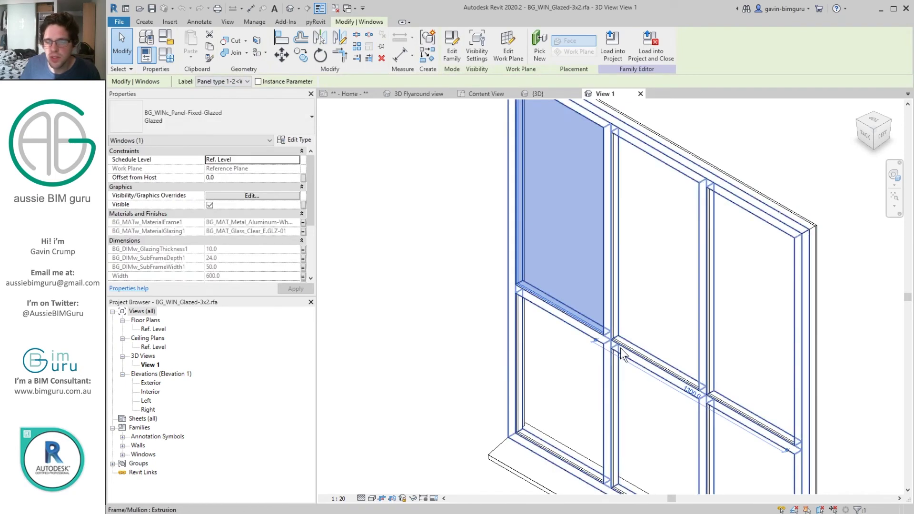
click(658, 330)
click(724, 409)
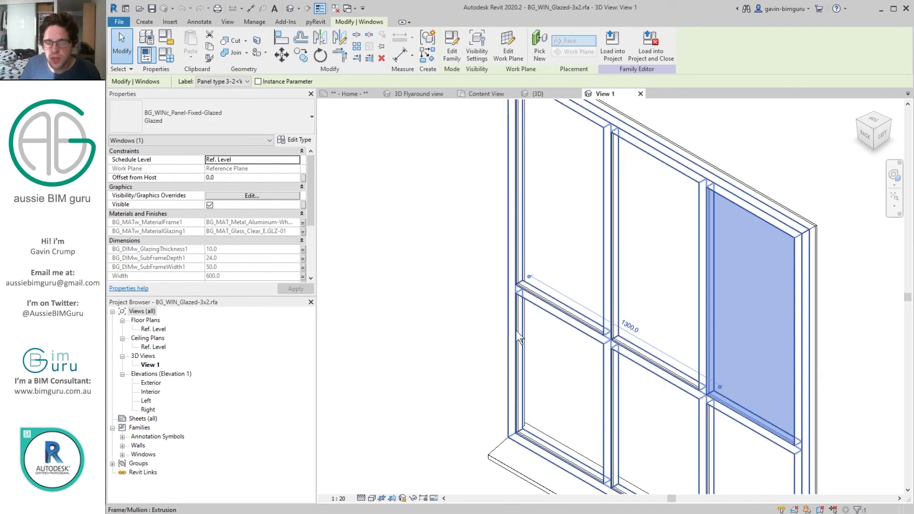
click(520, 336)
Step: Open the 3x2 window's family types and examine the panel type parameters from 1-1 through 3-2
click(165, 56)
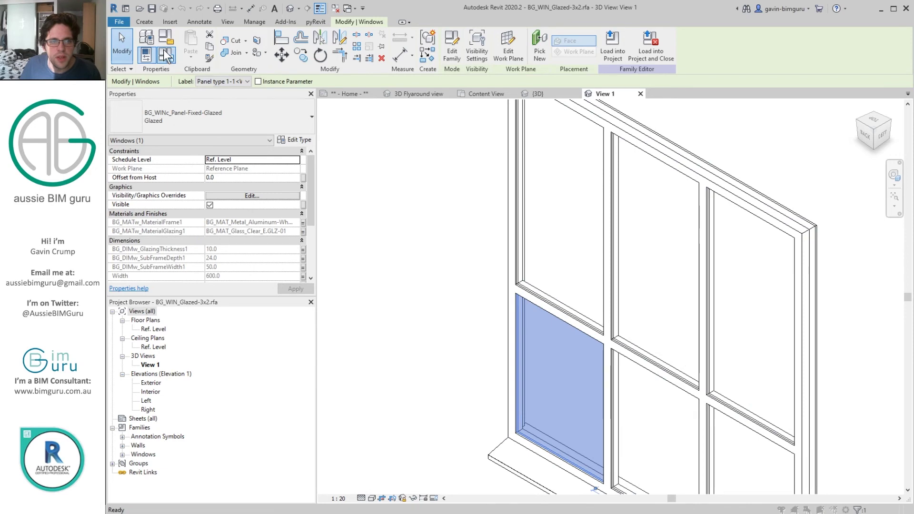
click(293, 208)
click(292, 214)
click(295, 223)
click(296, 232)
click(288, 196)
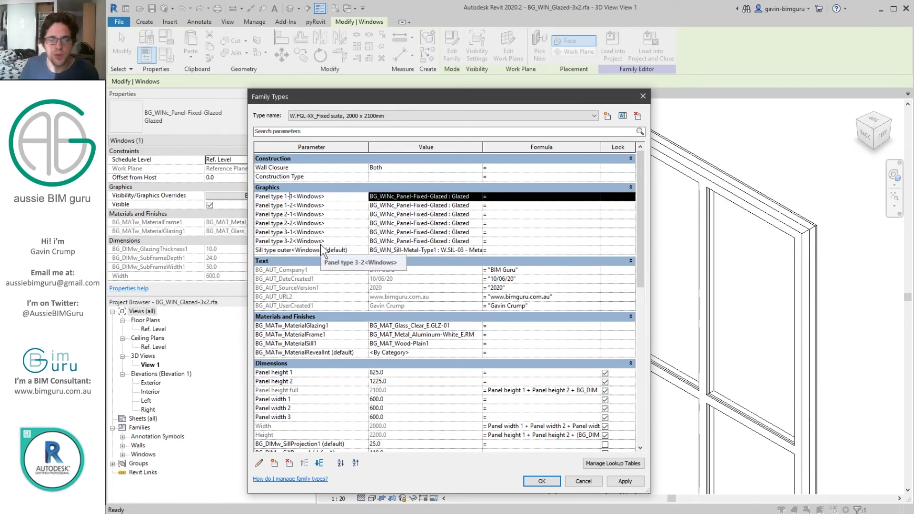
Step: Review the dimension parameters, inspect the shared parameter properties of BG_DIMw_SillProjection1, and close them without changes
drag(643, 194, 648, 258)
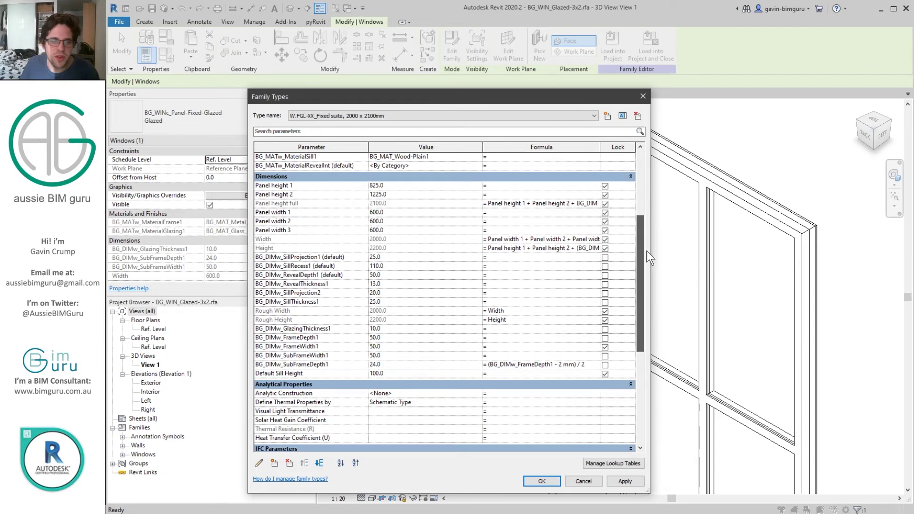
click(334, 258)
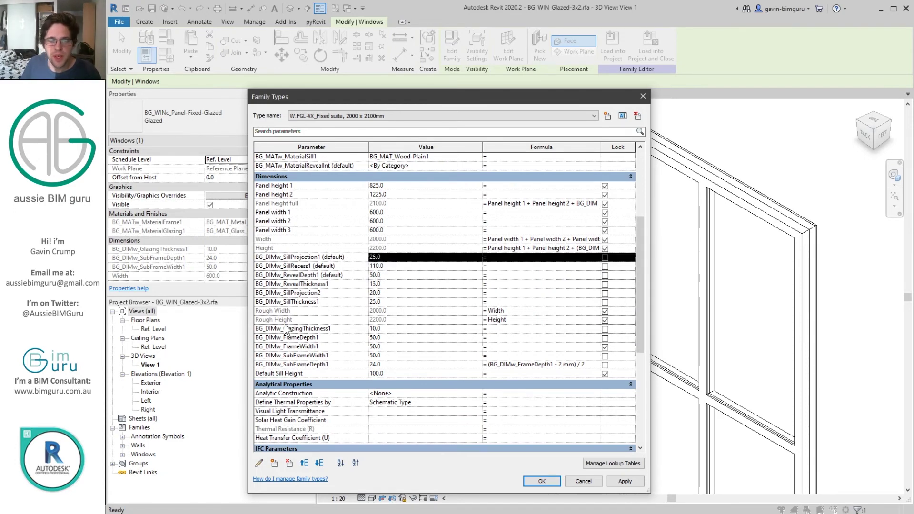
click(258, 465)
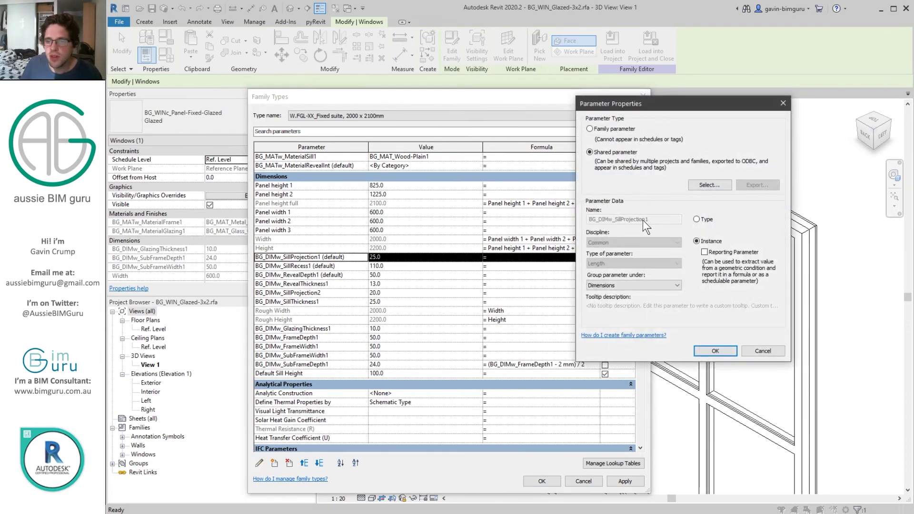
click(716, 186)
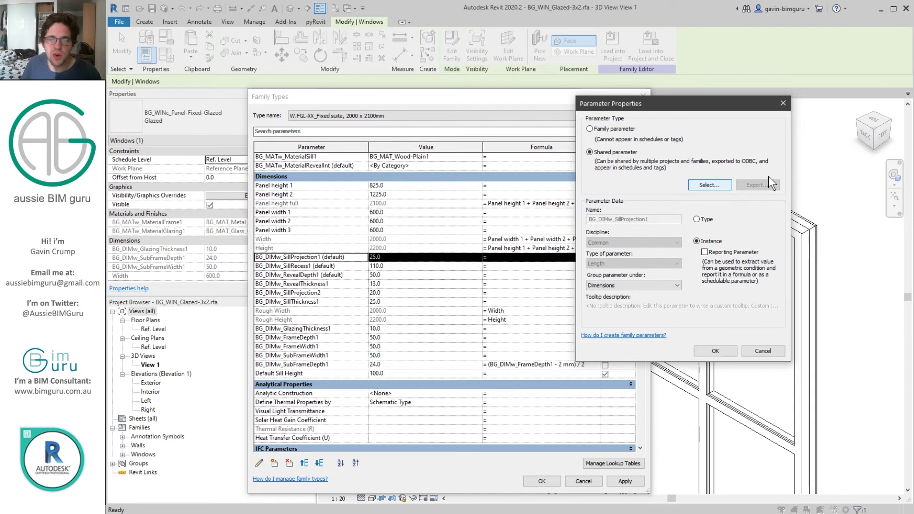
click(783, 103)
scroll(637, 265, down, 3)
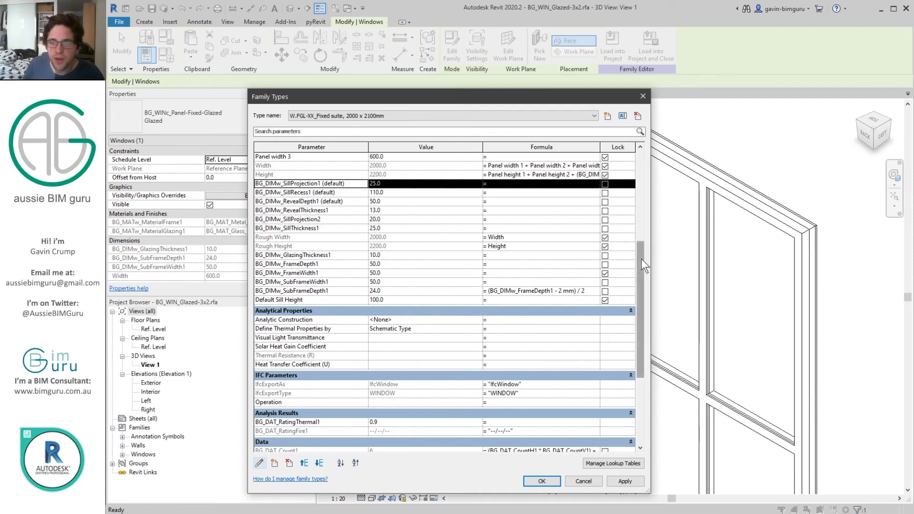
Step: Examine the 3x2 window's data and visibility parameters, expand Identity Data to review its codes and description, and close without changes
drag(641, 265, 639, 341)
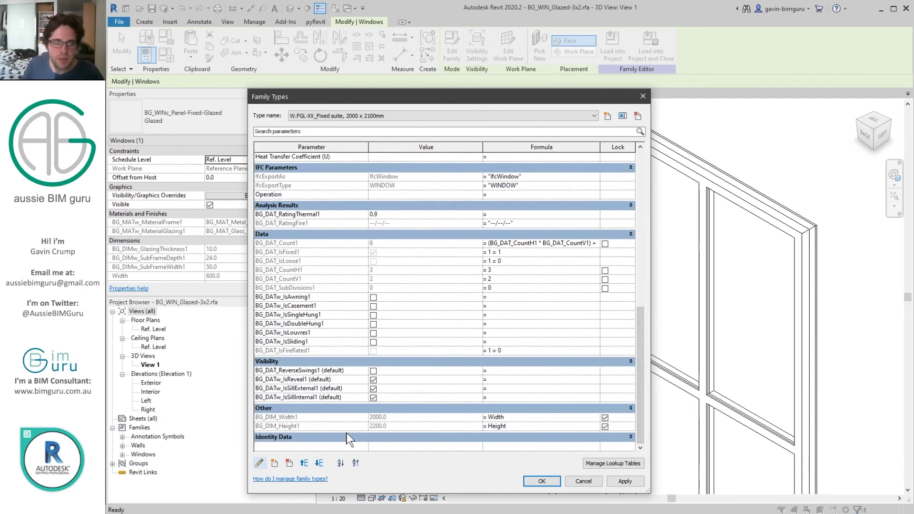
click(353, 438)
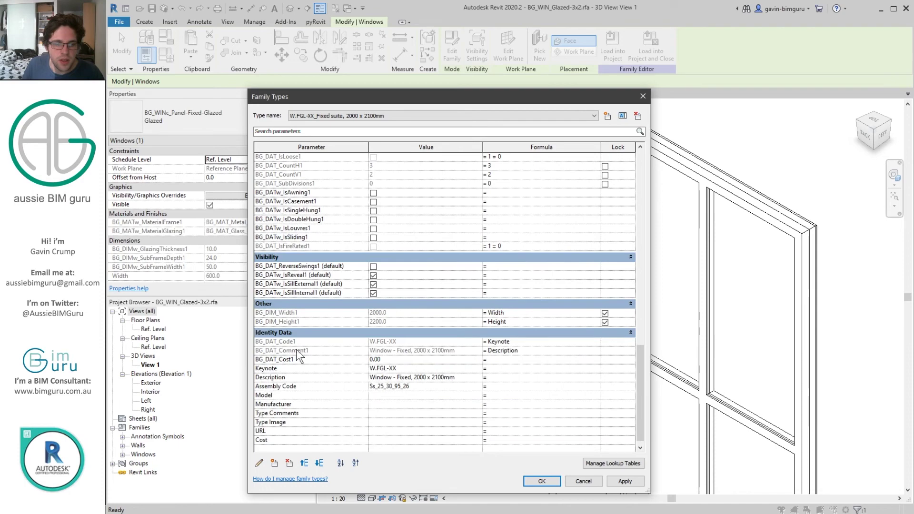
click(575, 486)
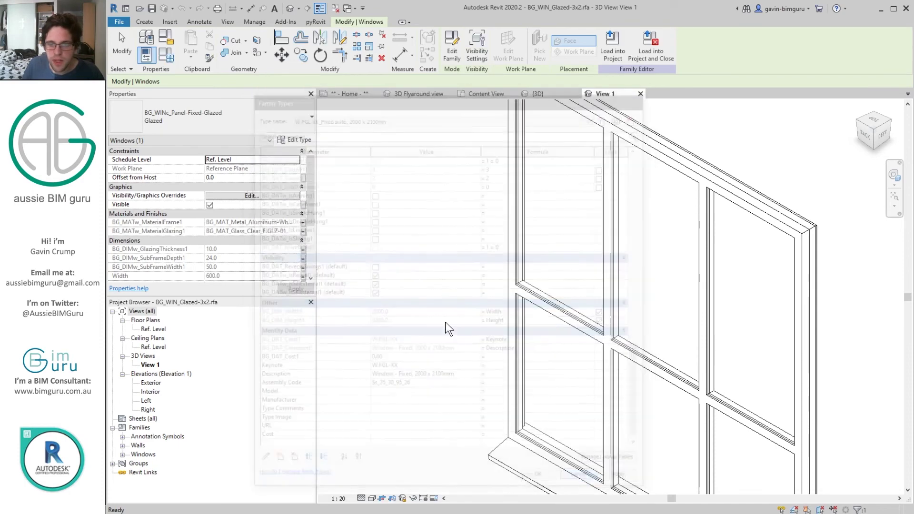
Step: Close the inactive views and the 3x2 window family, and show the whole Content View floor plan
click(388, 126)
click(336, 8)
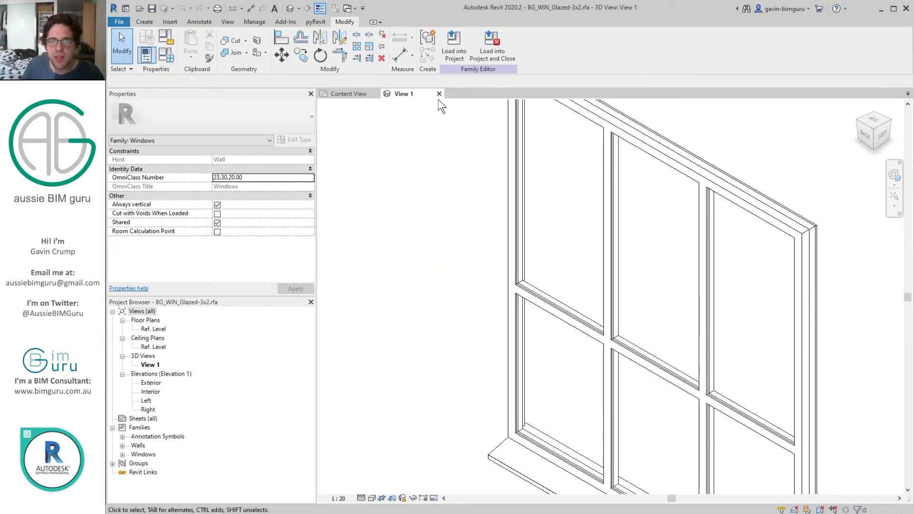
click(430, 93)
scroll(605, 184, down, 6)
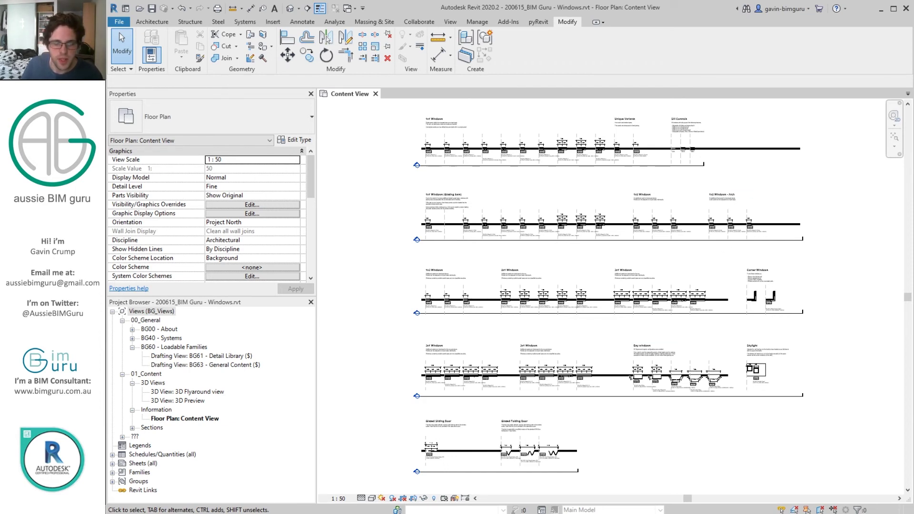
Step: Switch to the PDF presentation in Adobe Acrobat and show the GitHub files slide and the closing Revit 2020 Windows slide
key(alt+Tab)
scroll(781, 446, down, 1)
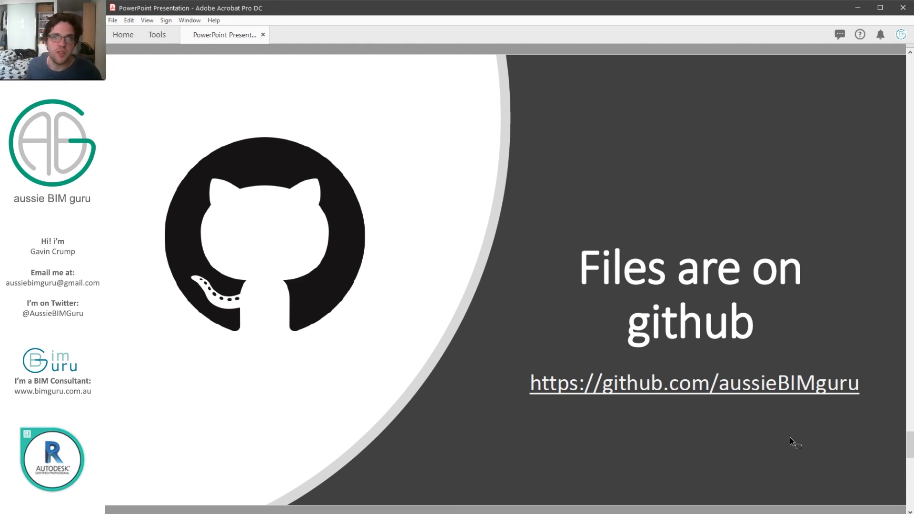
scroll(711, 261, down, 2)
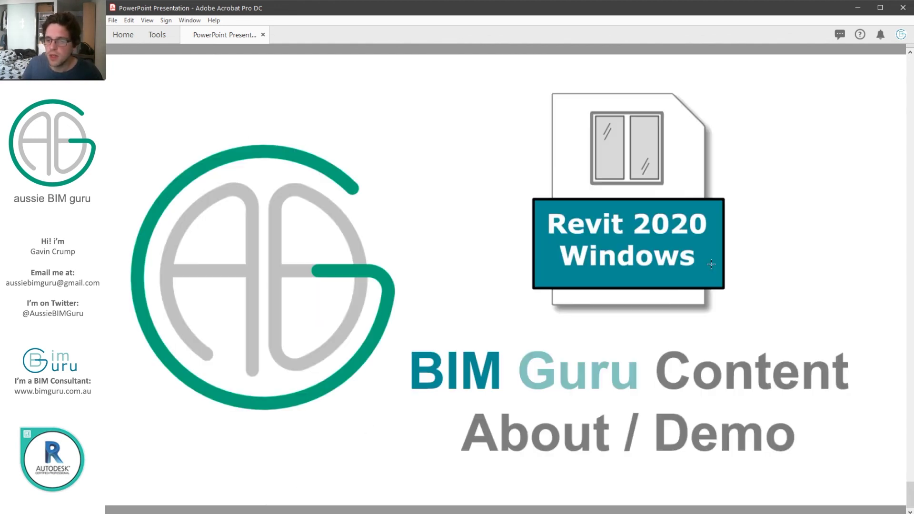